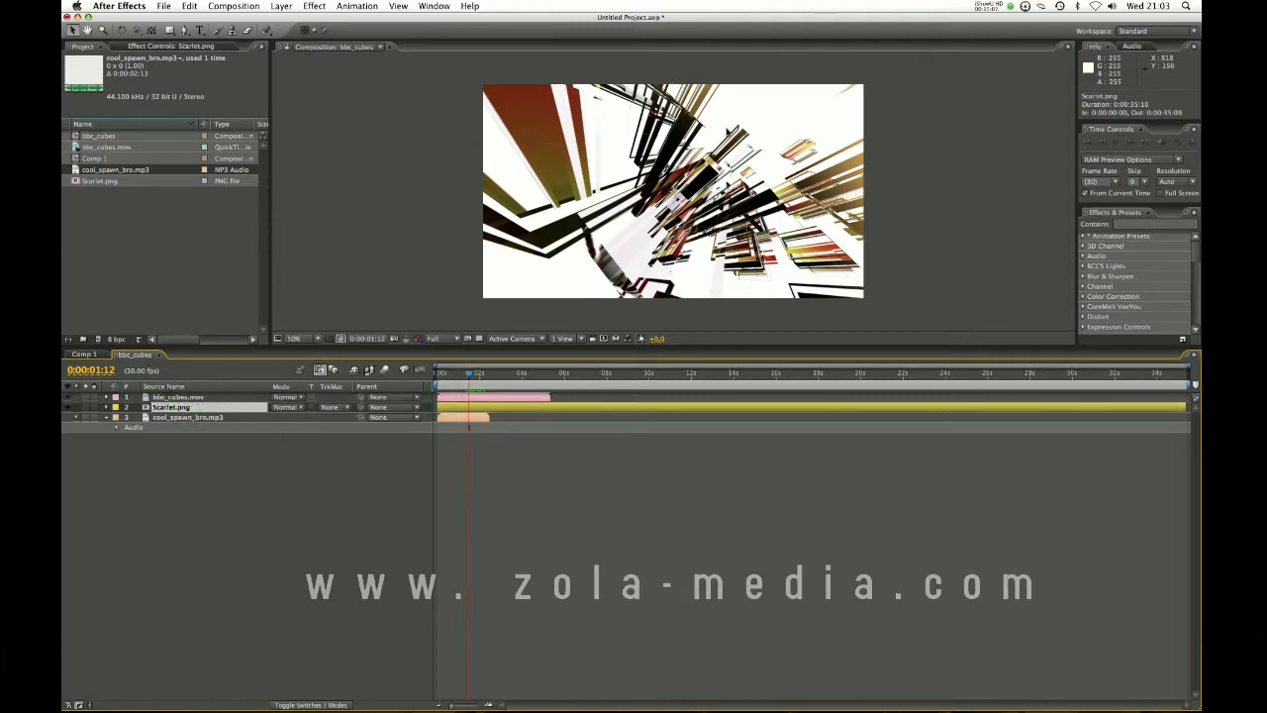
# Scrub the bbc_cubes composition between about 1 and 2 seconds to see which layer shows in front.
pyautogui.press('super+Up')
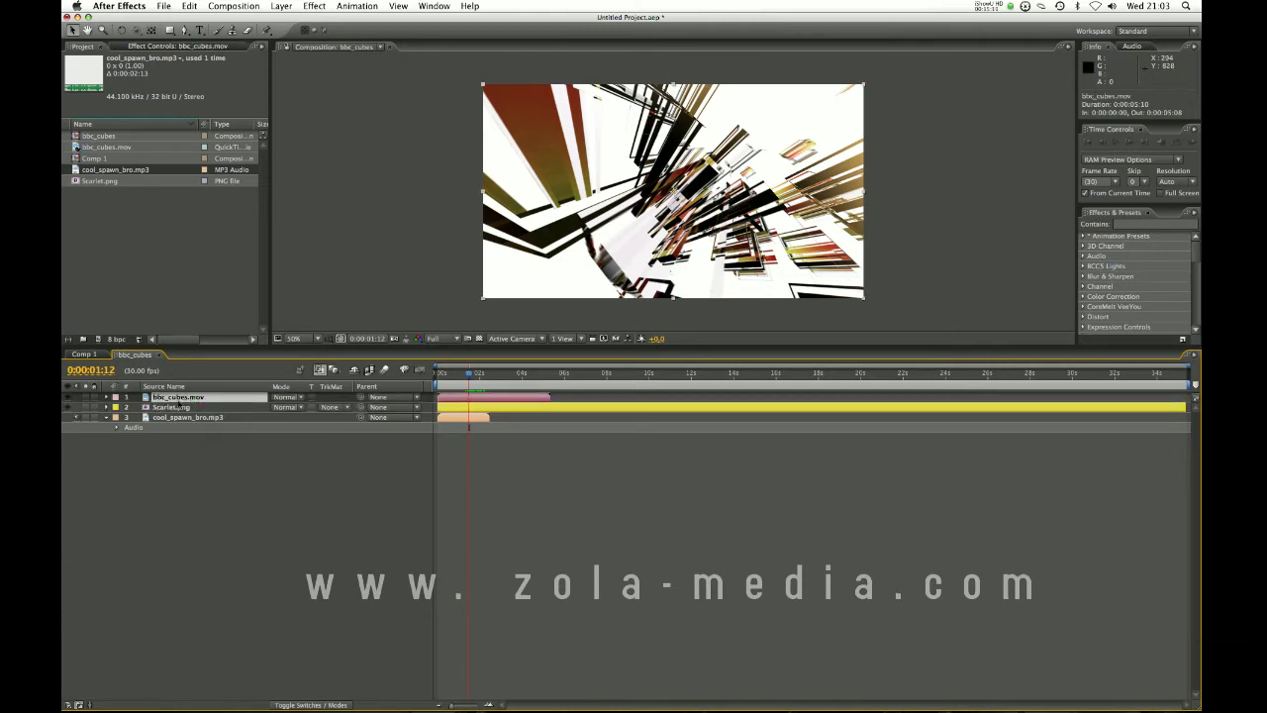
pyautogui.click(183, 408)
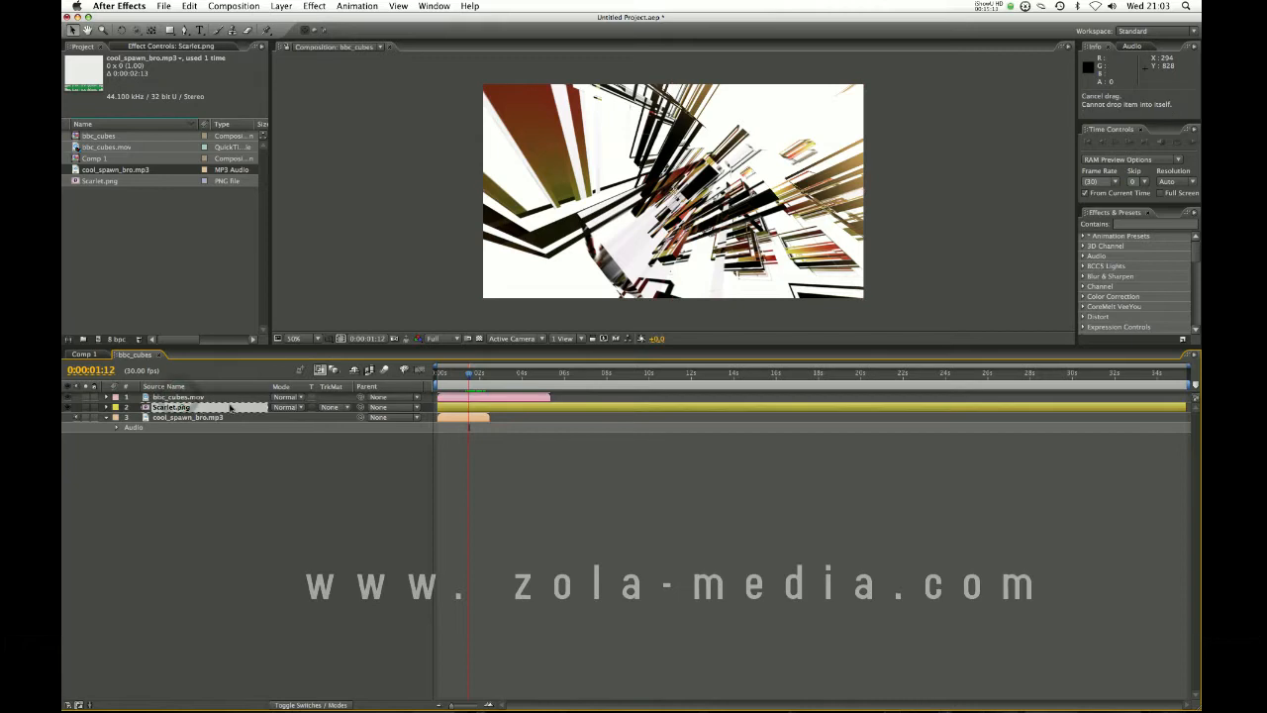
pyautogui.moveTo(469, 375); pyautogui.dragTo(474, 375)
pyautogui.click(479, 397)
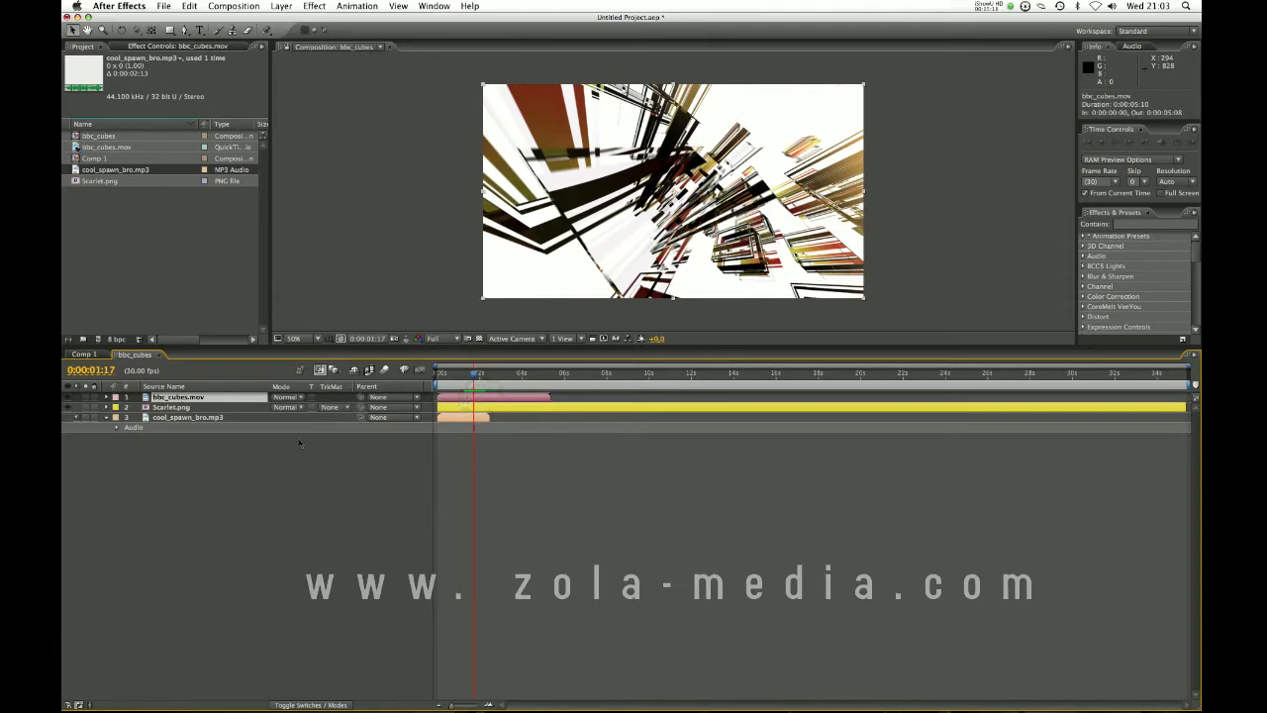
pyautogui.moveTo(475, 376); pyautogui.dragTo(464, 374)
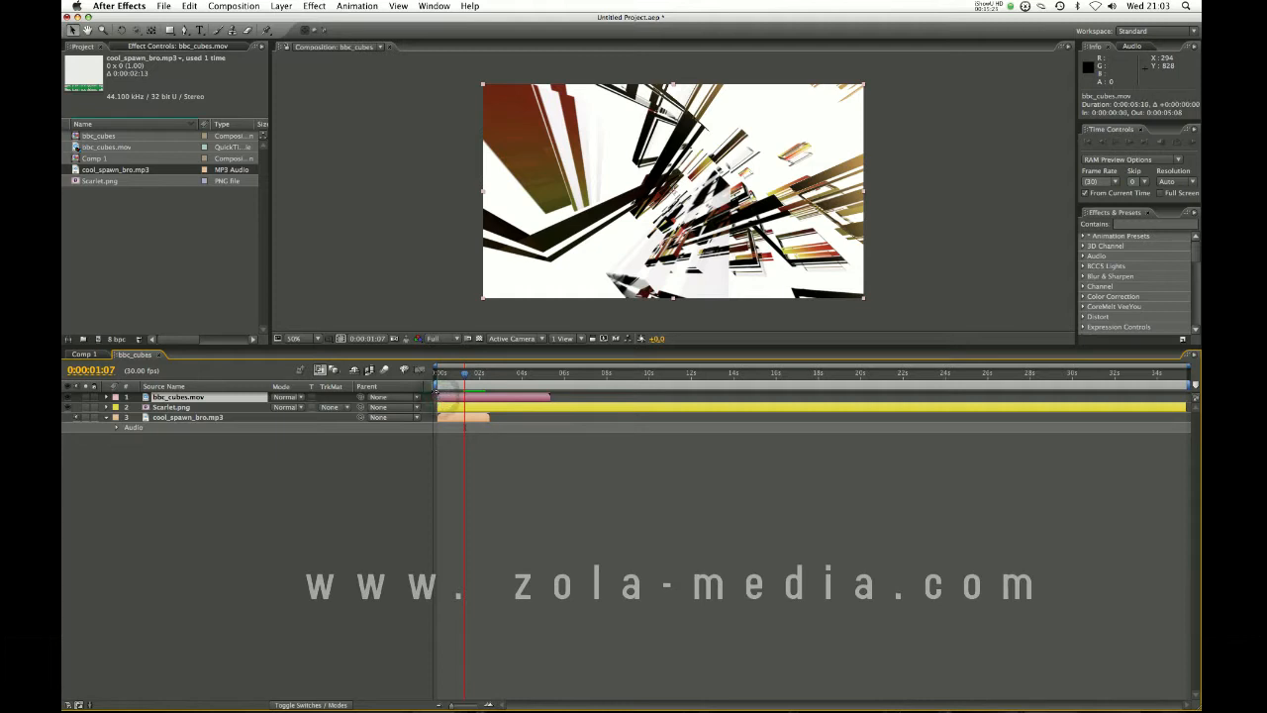
pyautogui.moveTo(464, 375); pyautogui.dragTo(469, 375)
# Move the Scarlet.png layer above bbc_cubes.mov, check the frame, and move it back below.
pyautogui.moveTo(173, 406); pyautogui.dragTo(183, 395)
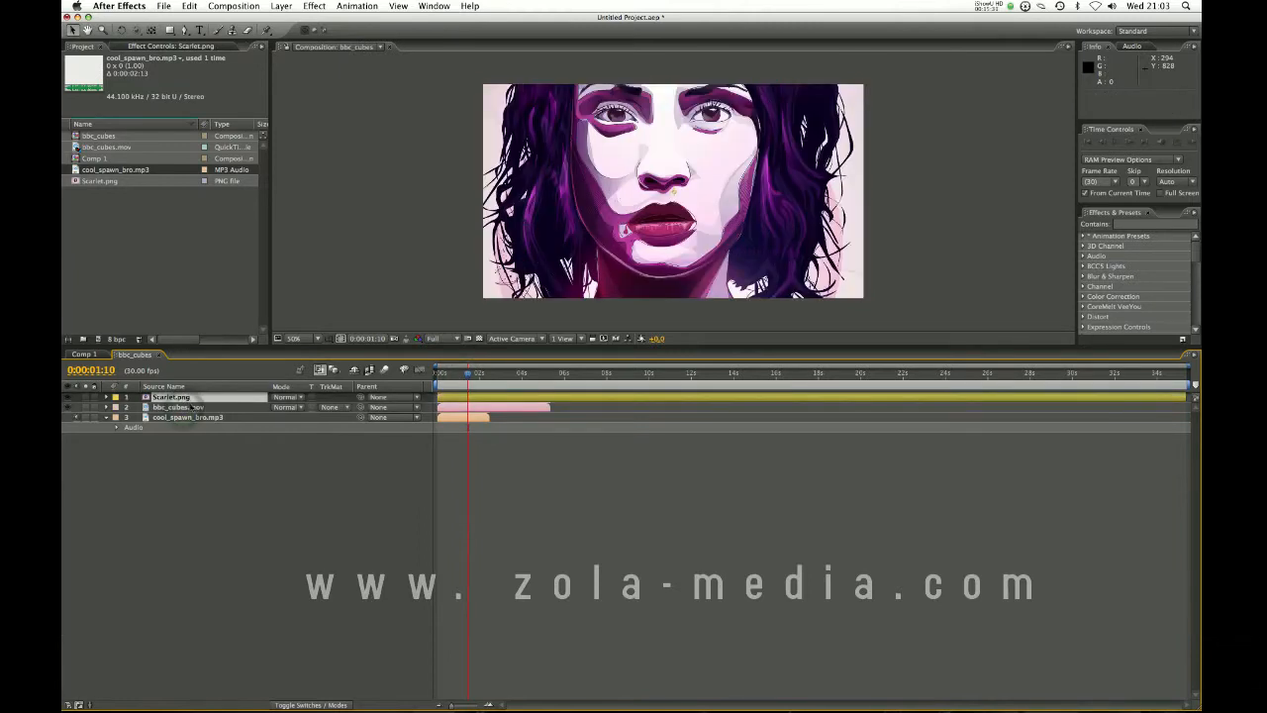
pyautogui.moveTo(470, 374)
pyautogui.mouseDown()
pyautogui.moveTo(457, 375)
pyautogui.moveTo(491, 377)
pyautogui.moveTo(470, 378)
pyautogui.mouseUp()
pyautogui.moveTo(191, 396); pyautogui.dragTo(157, 409)
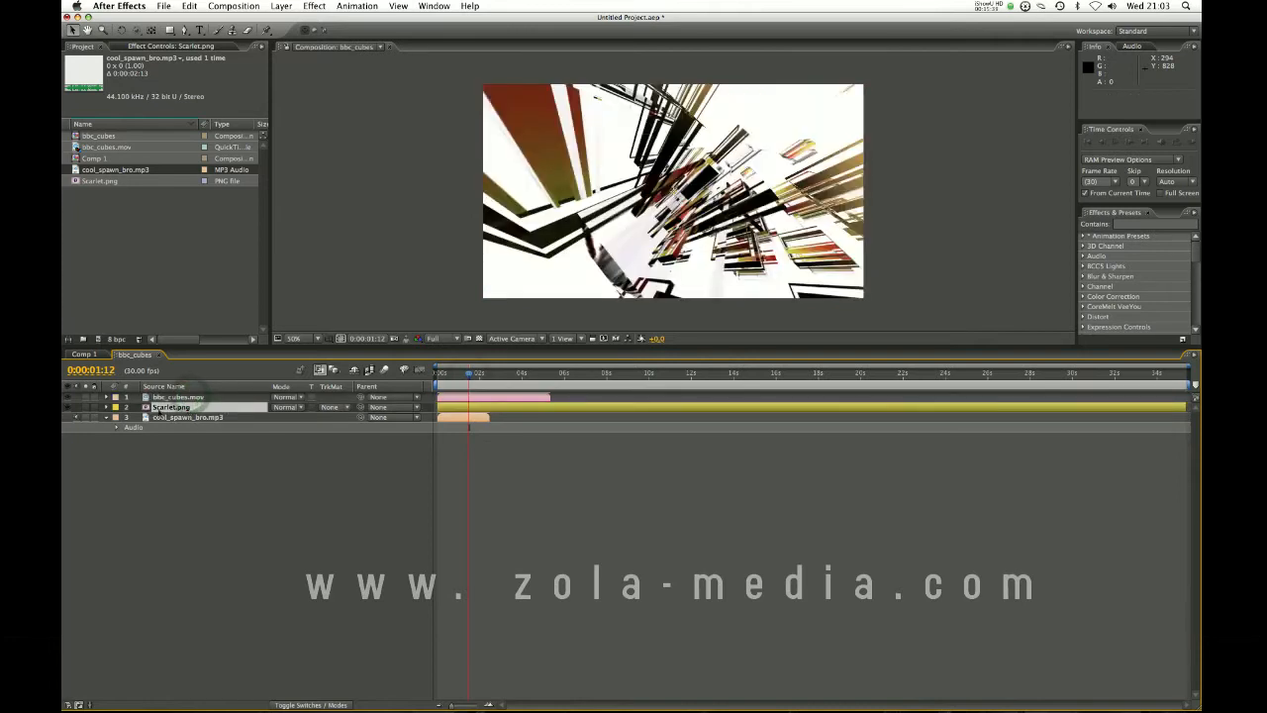
# Play the composition from its first frame using the standard preview.
pyautogui.press('Home')
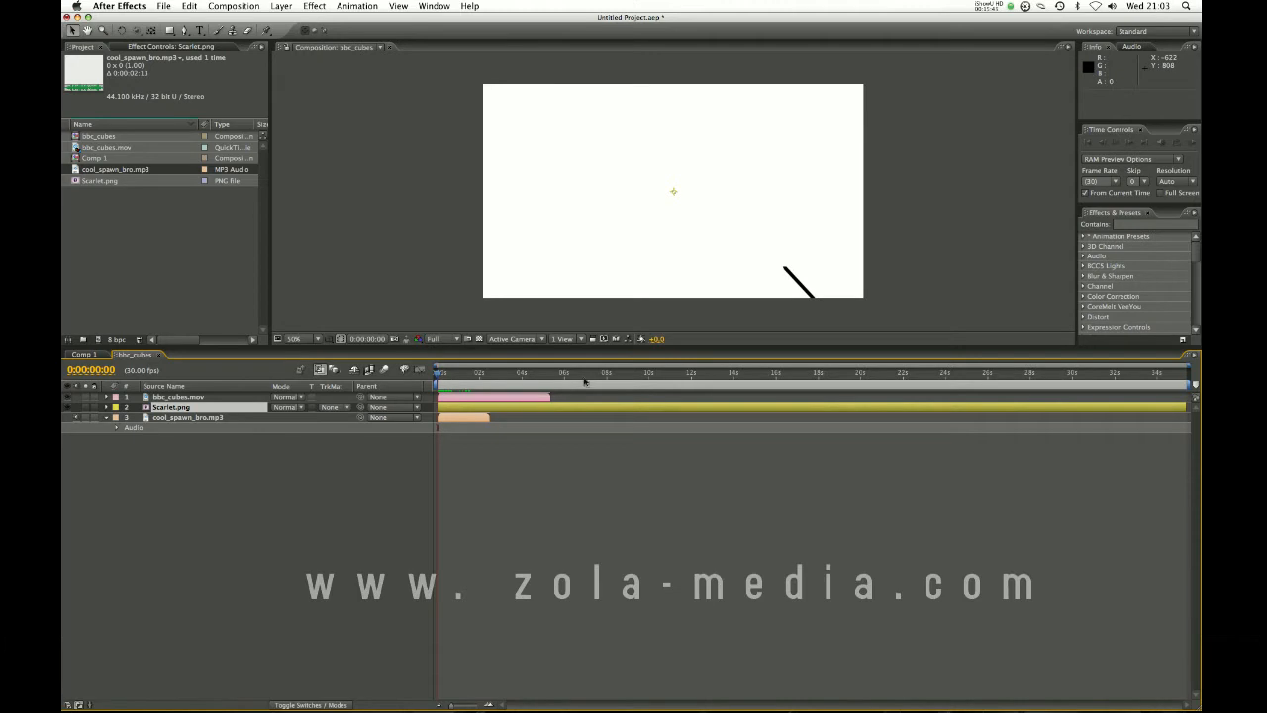
pyautogui.moveTo(442, 375)
pyautogui.mouseDown()
pyautogui.moveTo(479, 374)
pyautogui.moveTo(424, 372)
pyautogui.mouseUp()
pyautogui.press('space')
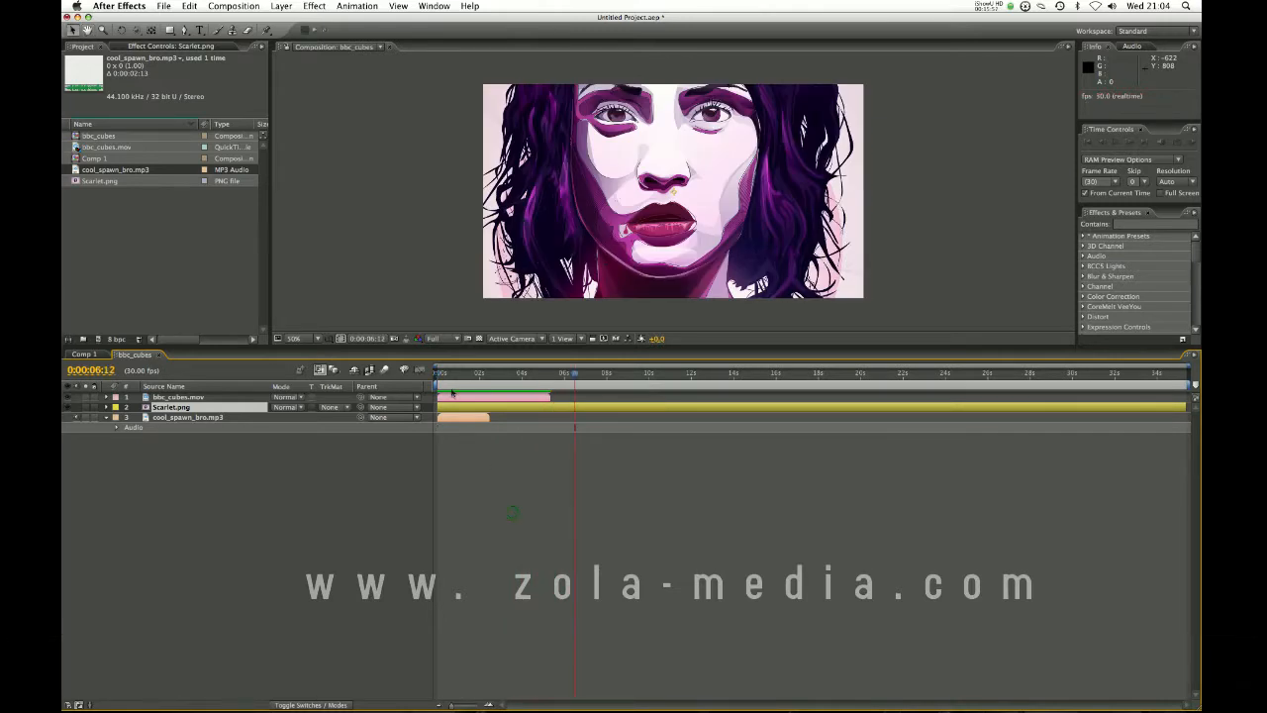
pyautogui.press('space')
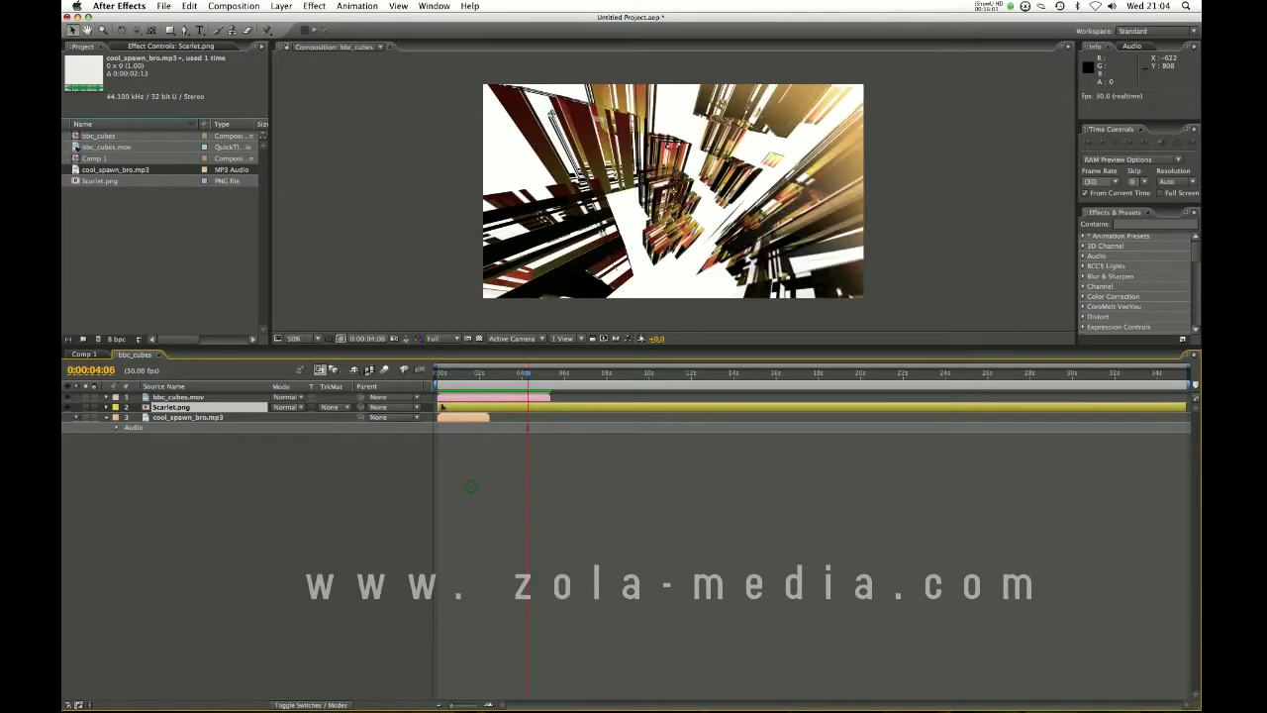
# Select the cool_spawn_bro.mp3 layer and run a RAM preview of the composition from its first frame twice.
pyautogui.click(446, 418)
pyautogui.click(442, 377)
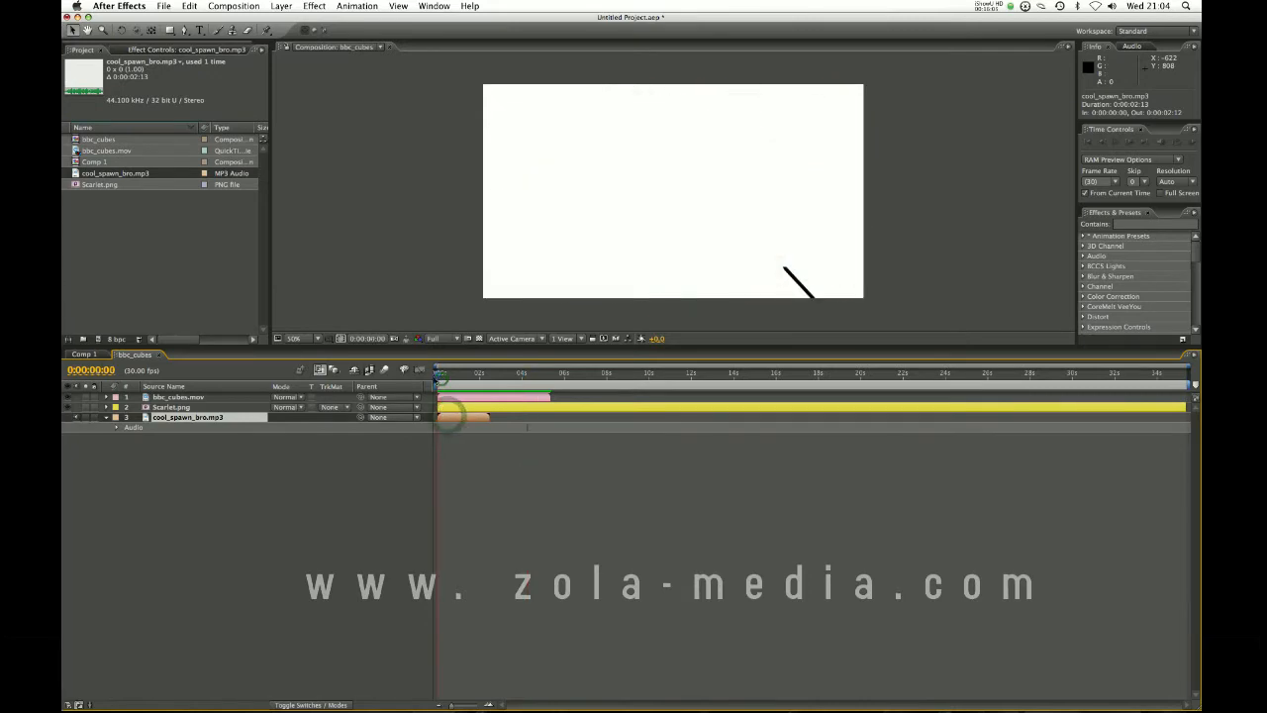
pyautogui.moveTo(442, 377)
pyautogui.mouseDown()
pyautogui.moveTo(482, 377)
pyautogui.moveTo(437, 377)
pyautogui.mouseUp()
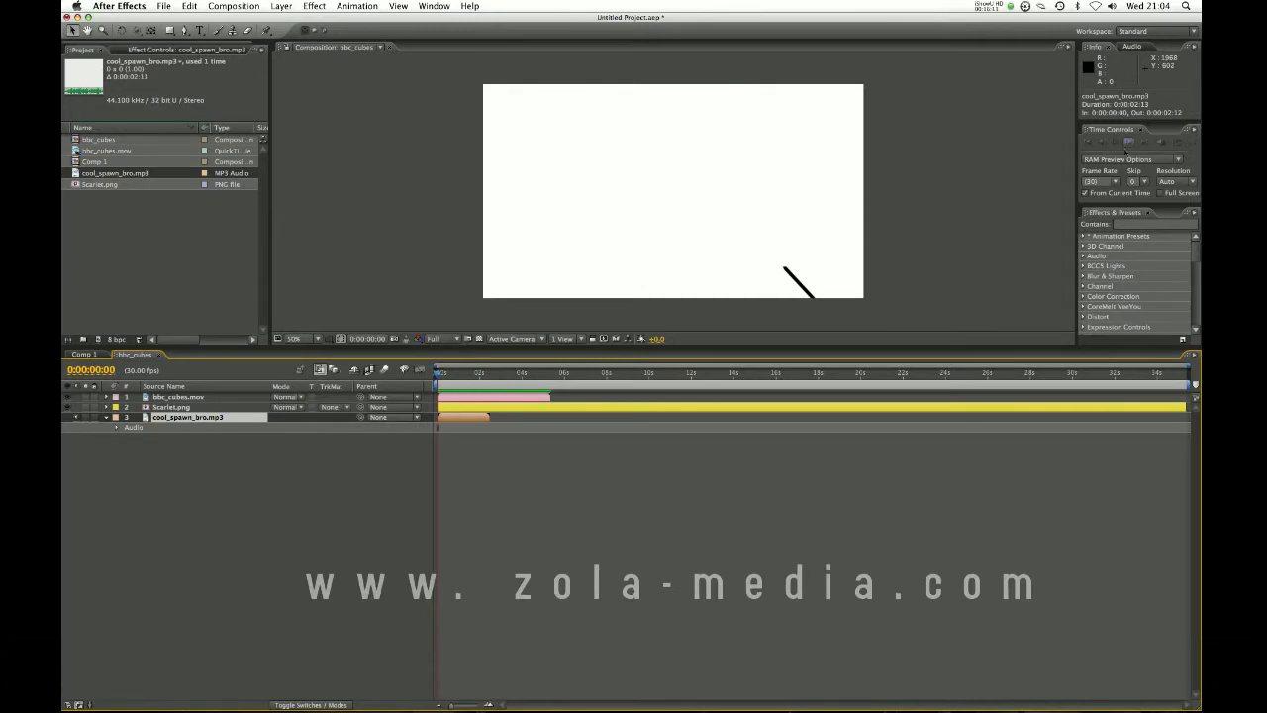
pyautogui.click(1191, 143)
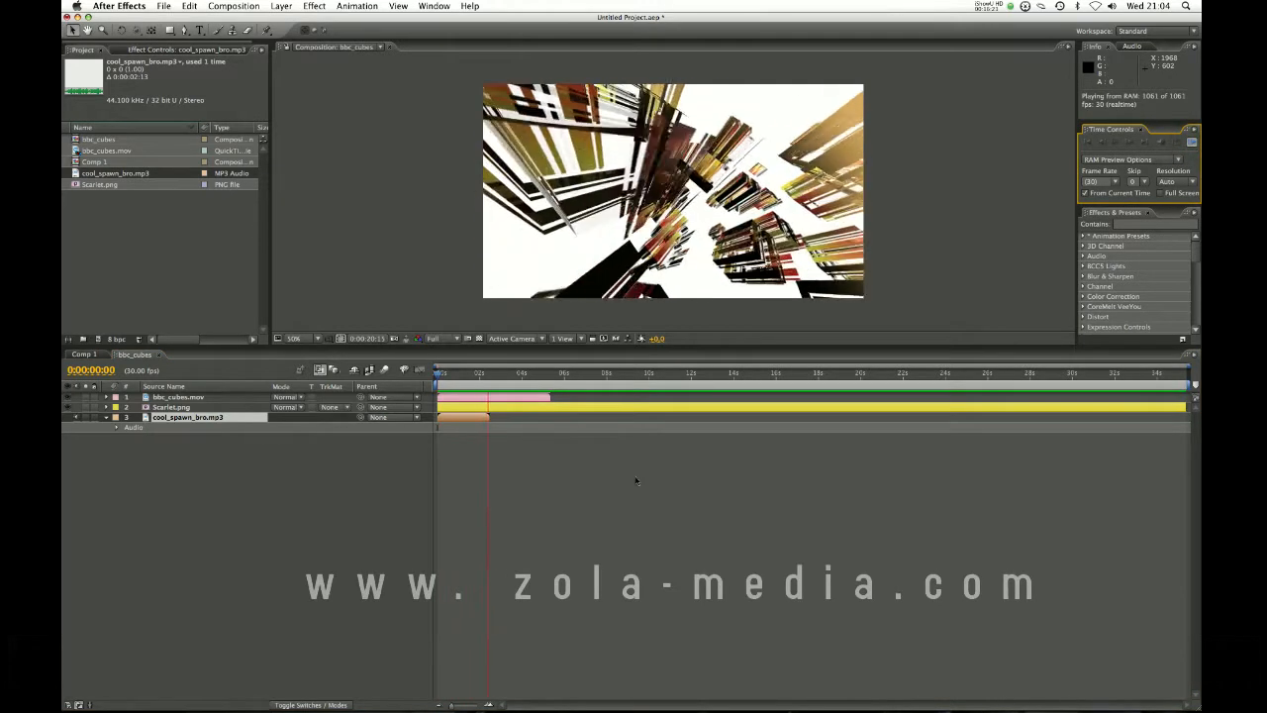
pyautogui.press('space')
pyautogui.moveTo(446, 376)
pyautogui.mouseDown()
pyautogui.moveTo(495, 376)
pyautogui.moveTo(437, 377)
pyautogui.mouseUp()
pyautogui.click(1192, 145)
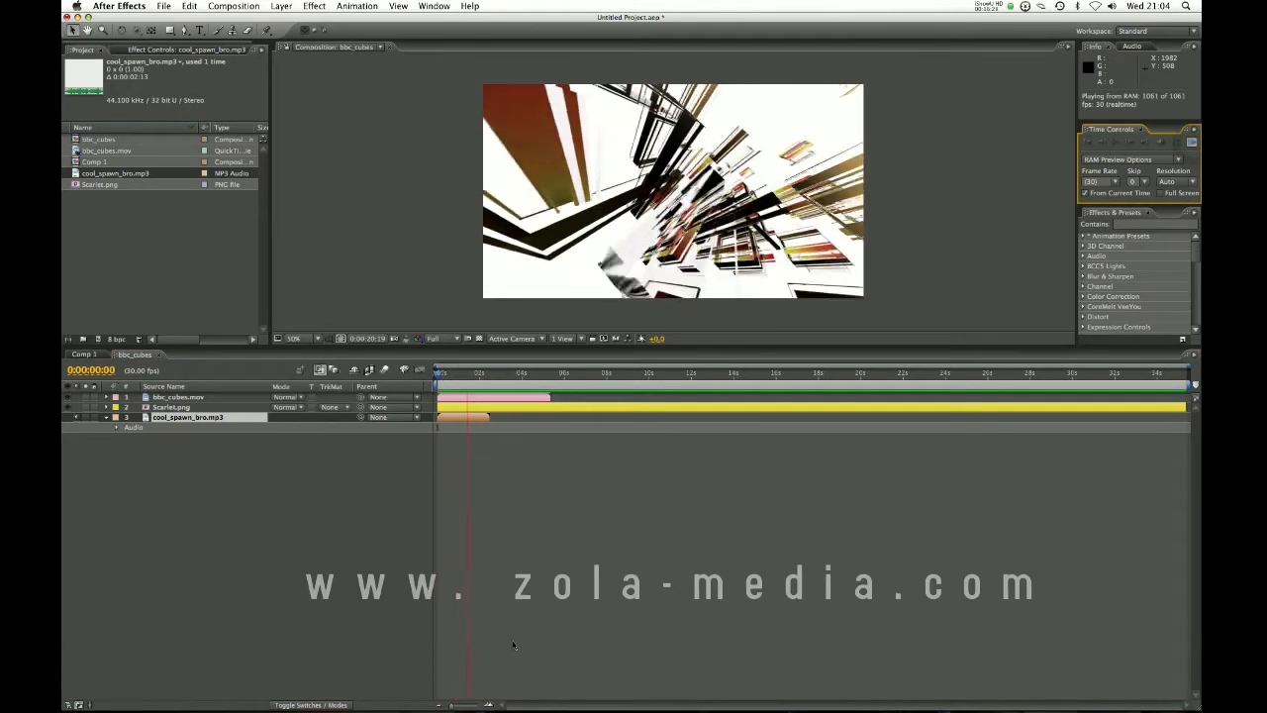
# Stop the RAM preview and play the composition with the standard preview from 0:00:00:07.
pyautogui.click(560, 505)
pyautogui.moveTo(482, 377); pyautogui.dragTo(442, 377)
pyautogui.press('space')
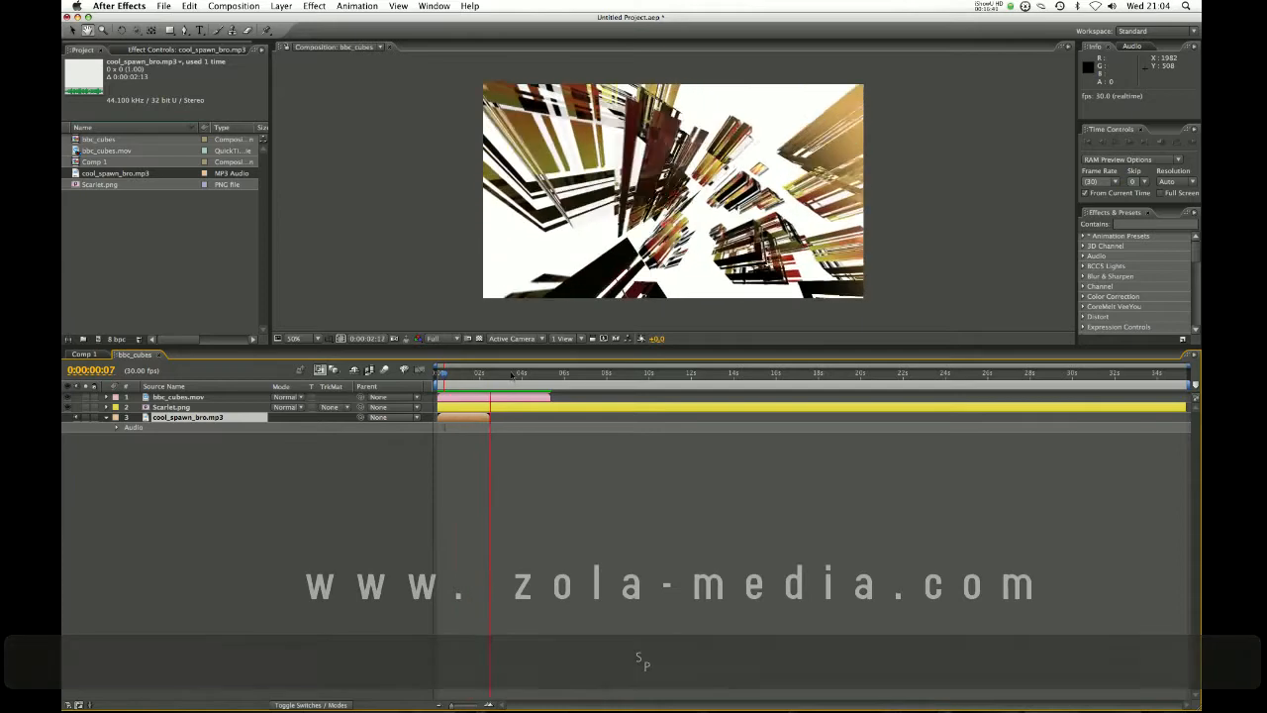
pyautogui.click(514, 373)
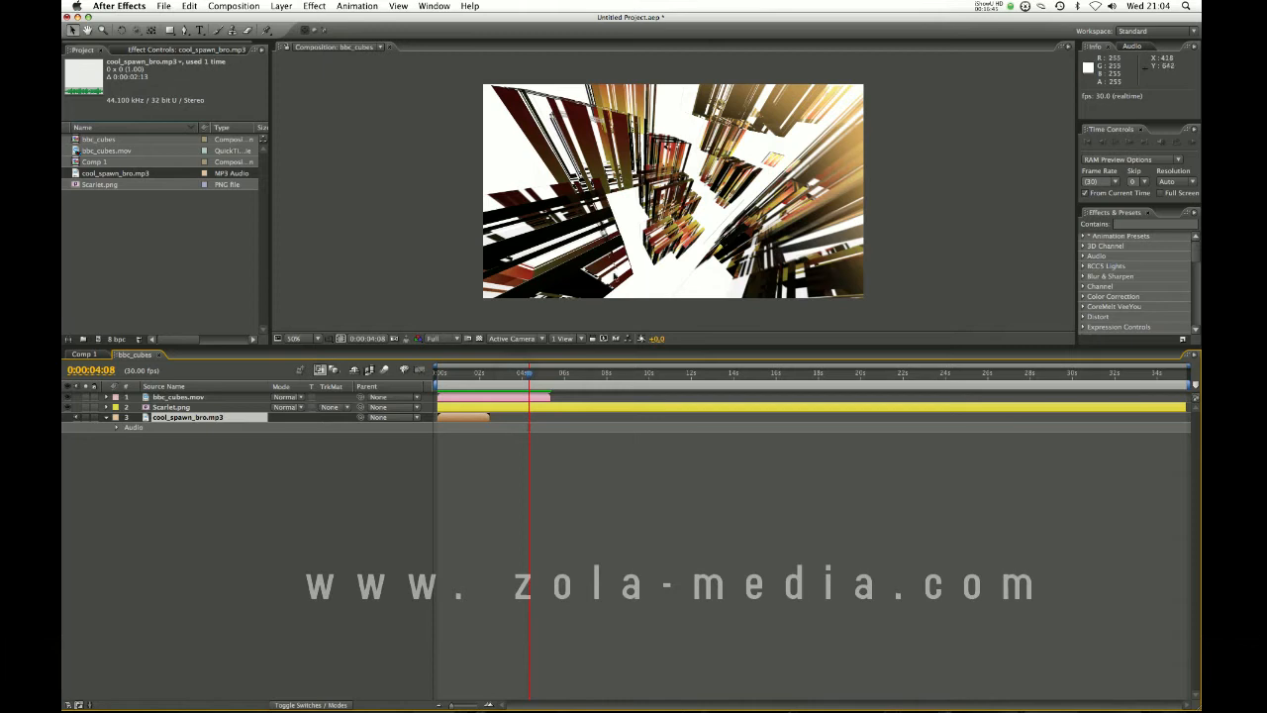
# Run a RAM preview from 0:00:00:06, stop it, and move the playhead to 0:00:02:17.
pyautogui.moveTo(529, 376); pyautogui.dragTo(442, 378)
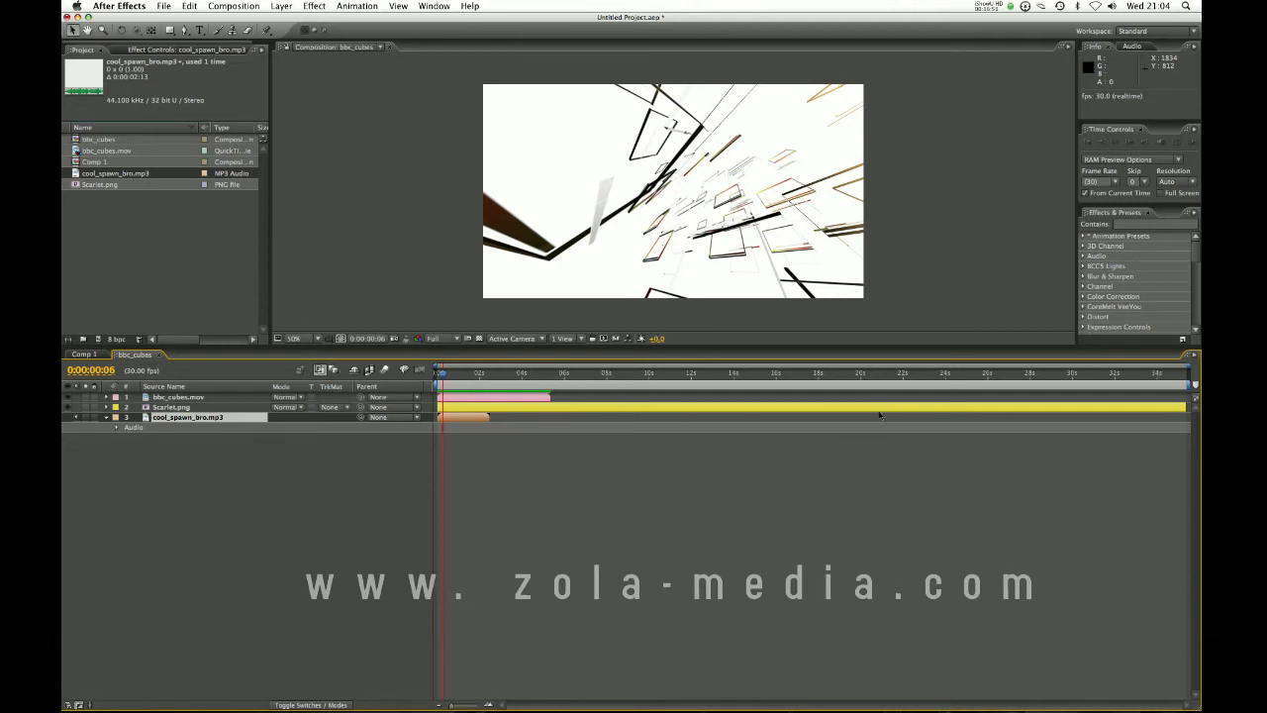
pyautogui.press('0')
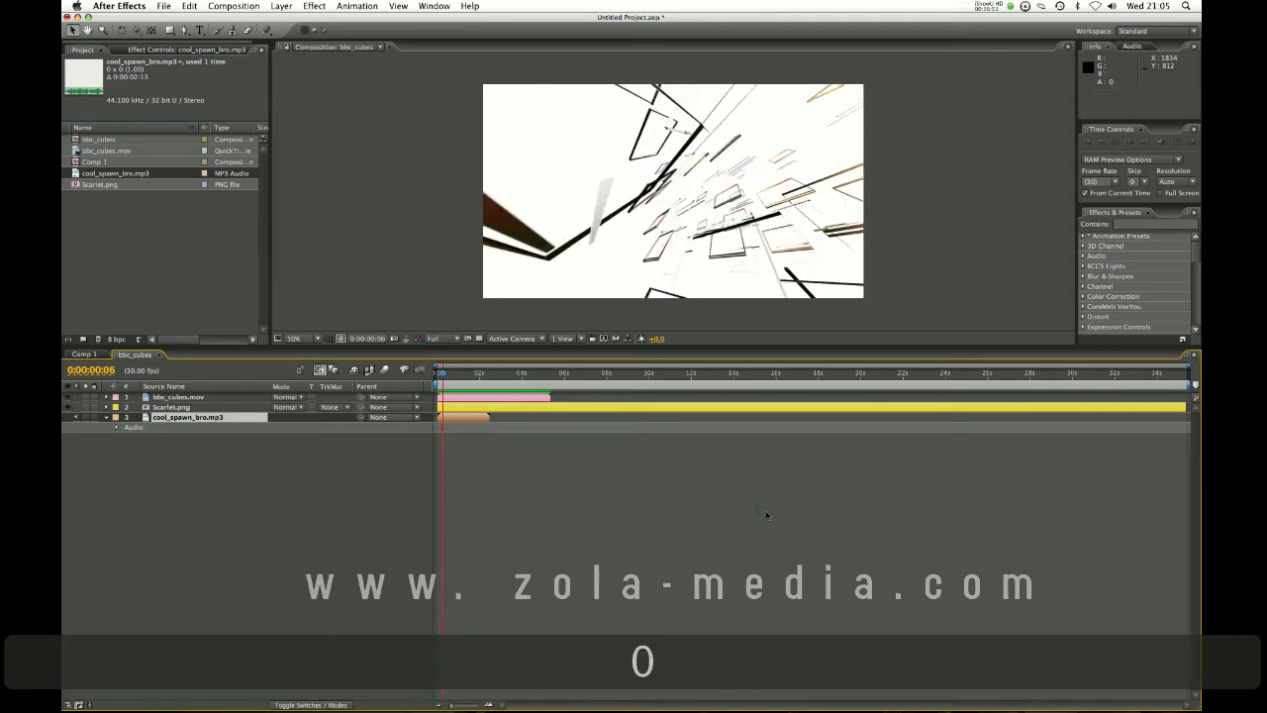
pyautogui.press('0')
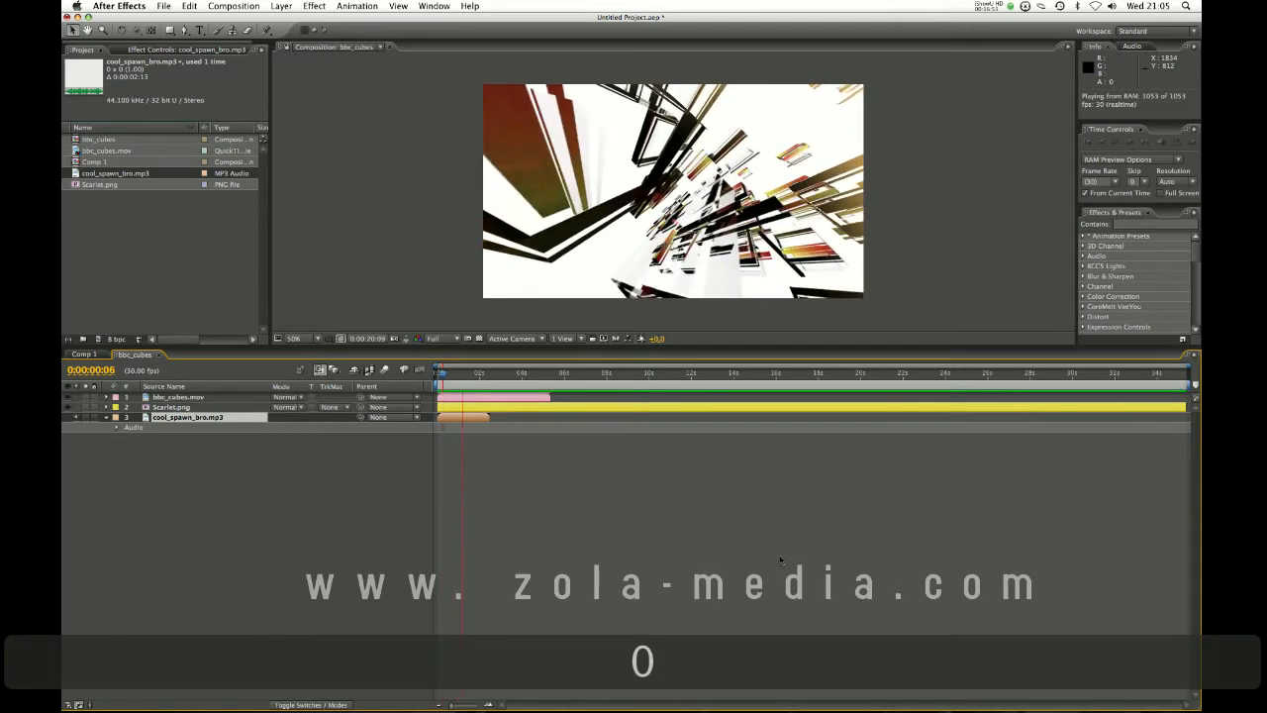
pyautogui.click(783, 554)
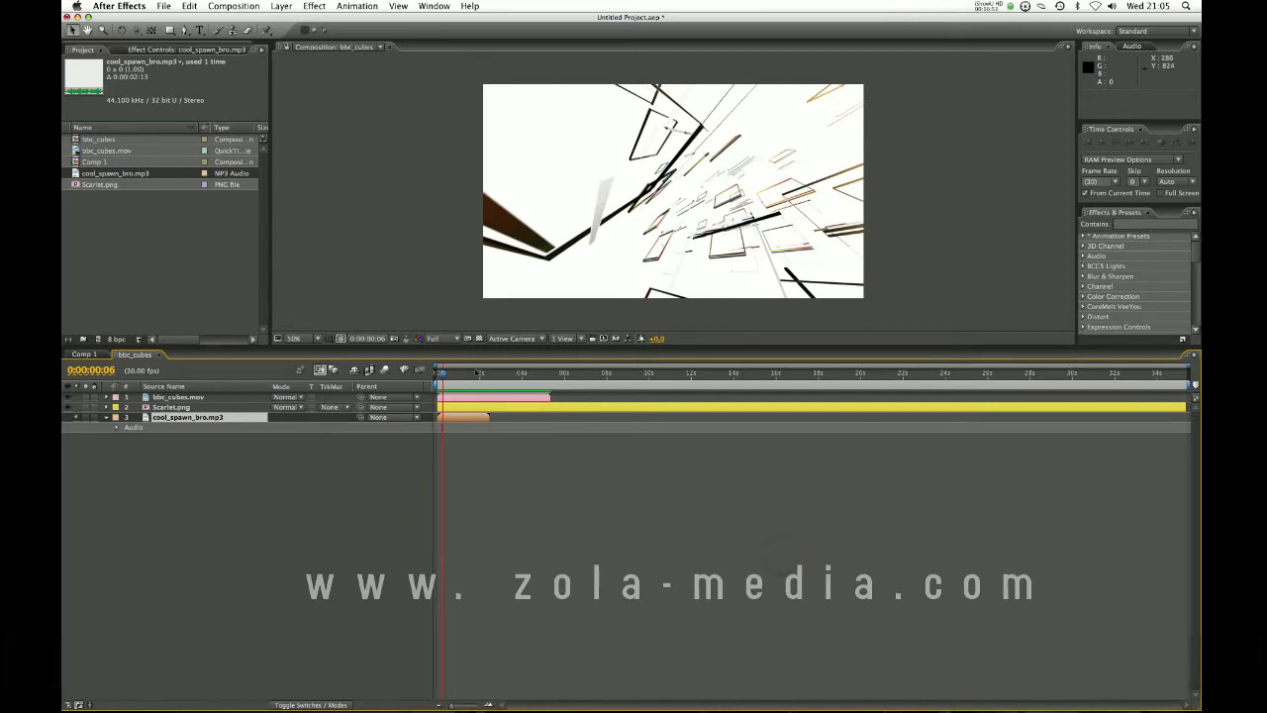
pyautogui.moveTo(459, 374); pyautogui.dragTo(494, 373)
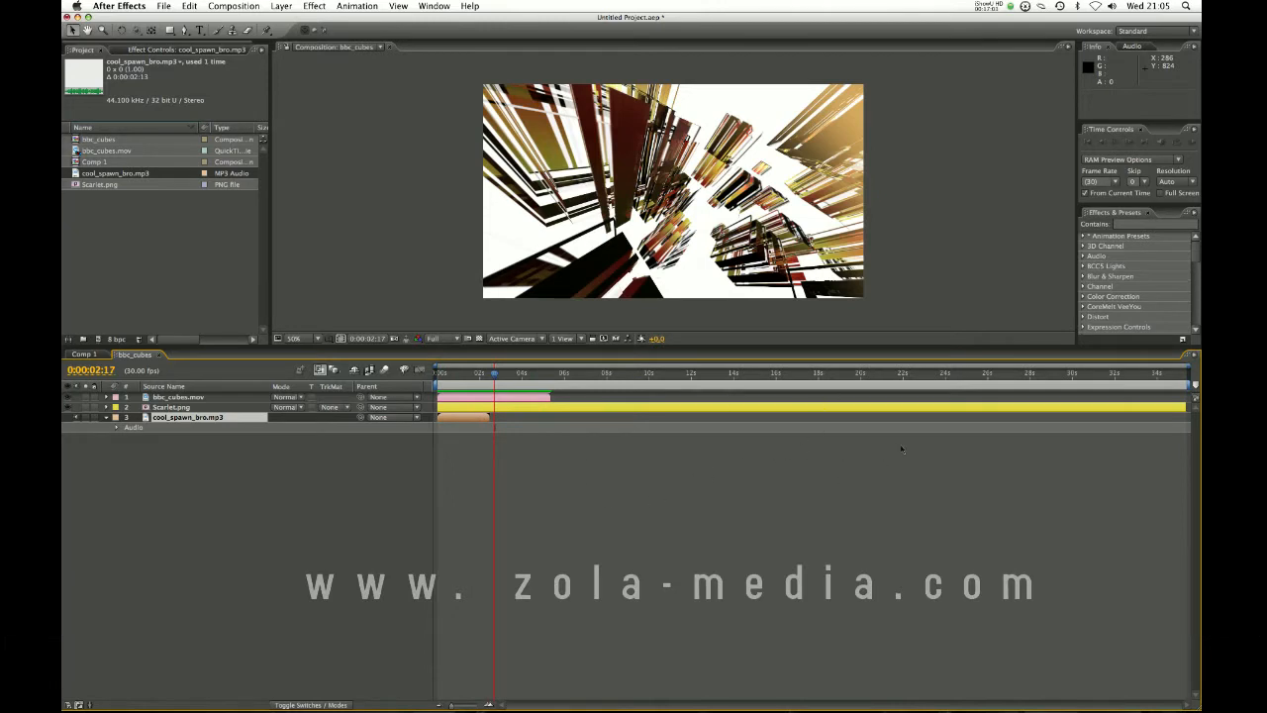
# Shorten the work area to about 8–15.5 seconds, shift bbc_cubes.mov to start at about 8 seconds, and run a RAM preview.
pyautogui.moveTo(1189, 384); pyautogui.dragTo(671, 383)
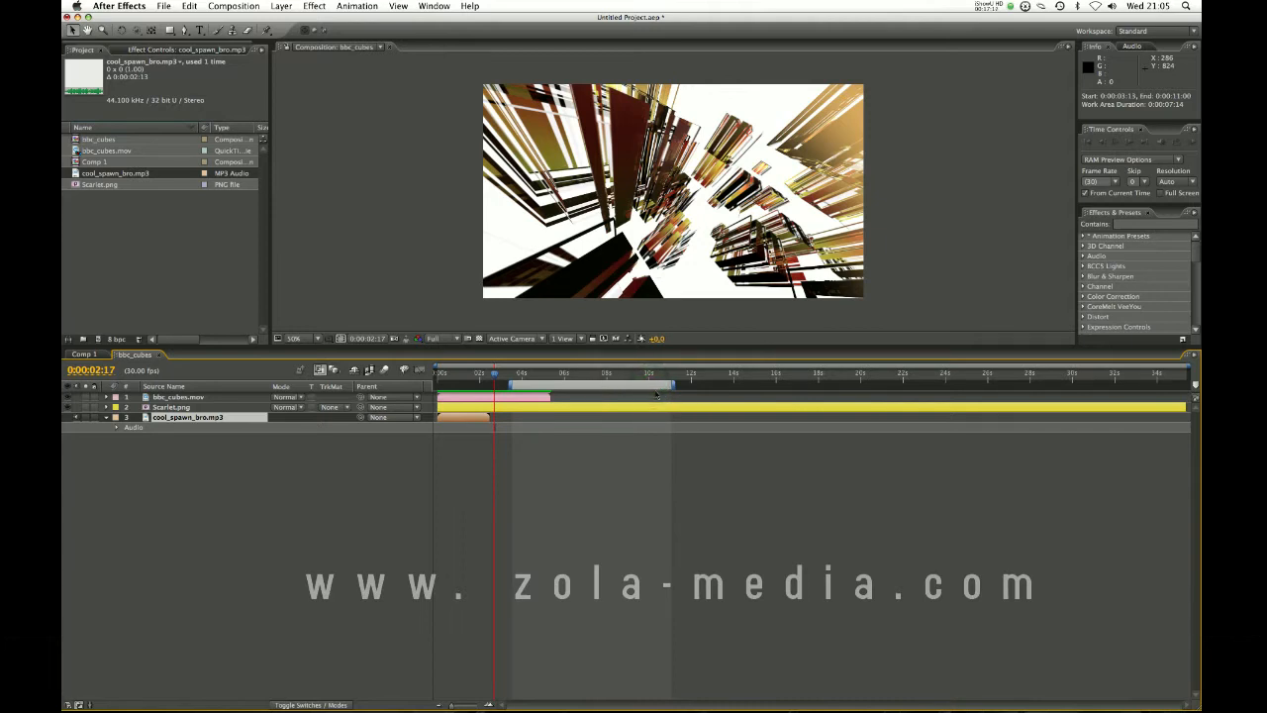
pyautogui.moveTo(585, 385); pyautogui.dragTo(673, 383)
pyautogui.moveTo(500, 396); pyautogui.dragTo(666, 383)
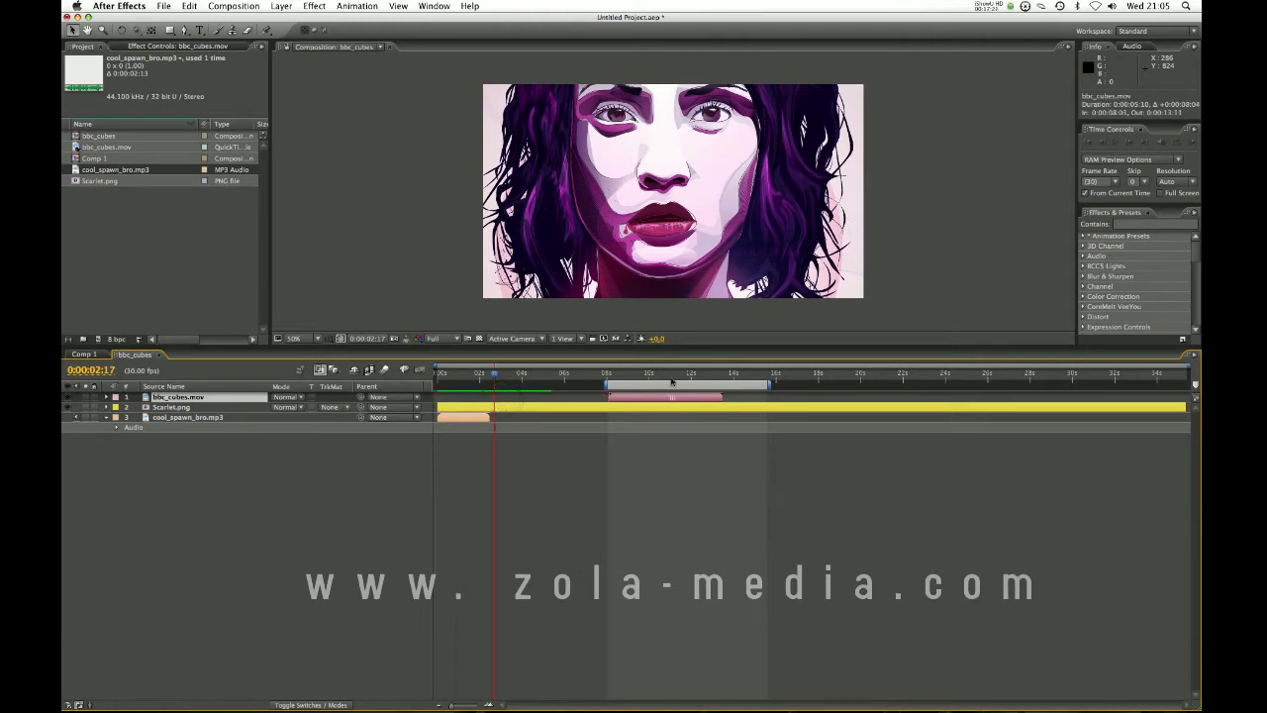
pyautogui.press('KP_0')
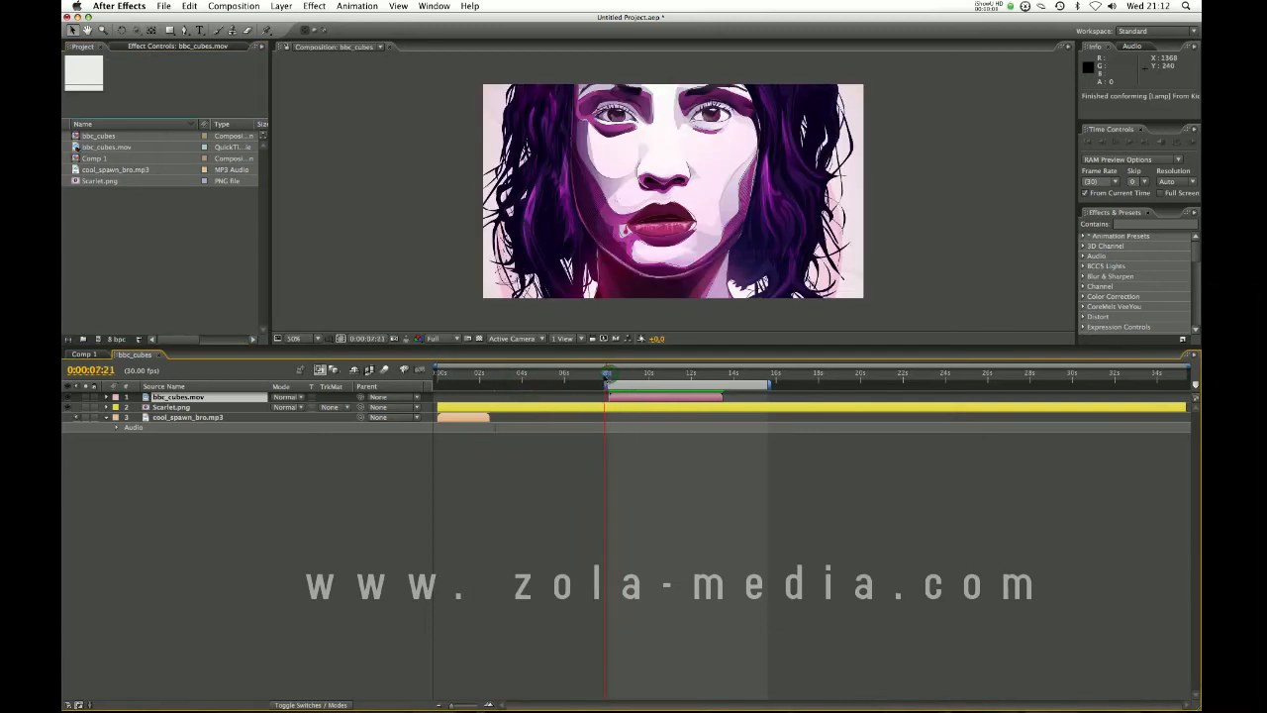
# Extend the work area over the full composition, 0:00:00:00 to 0:00:35:09, and move the playhead to 0:00:08:16.
pyautogui.click(626, 380)
pyautogui.moveTo(625, 375); pyautogui.dragTo(758, 378)
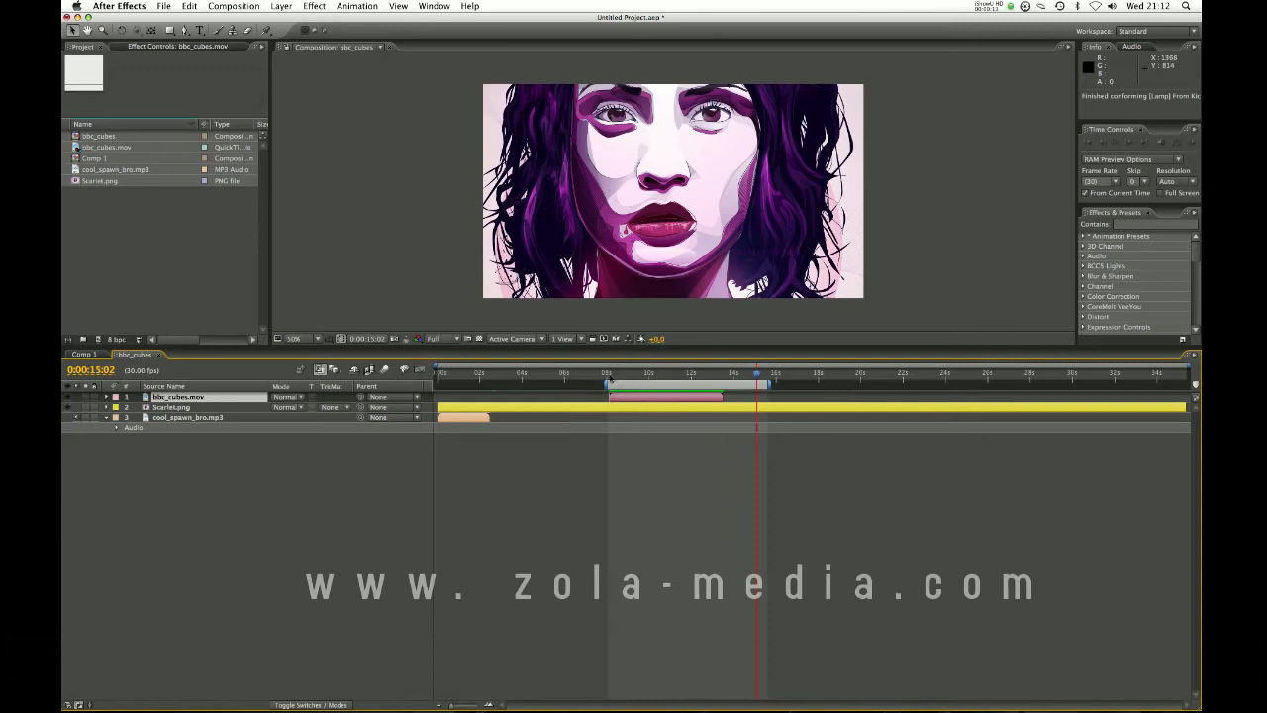
pyautogui.moveTo(607, 377); pyautogui.dragTo(880, 377)
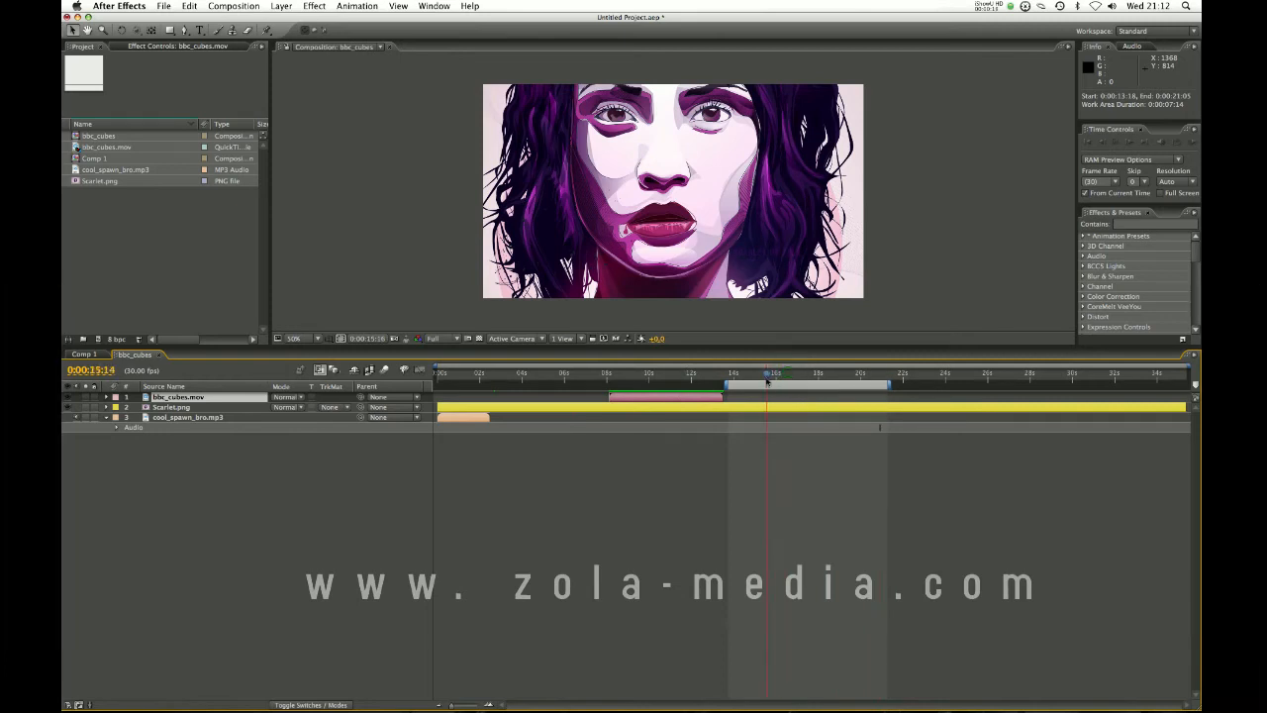
pyautogui.moveTo(785, 382); pyautogui.dragTo(439, 384)
pyautogui.moveTo(774, 384); pyautogui.dragTo(1185, 354)
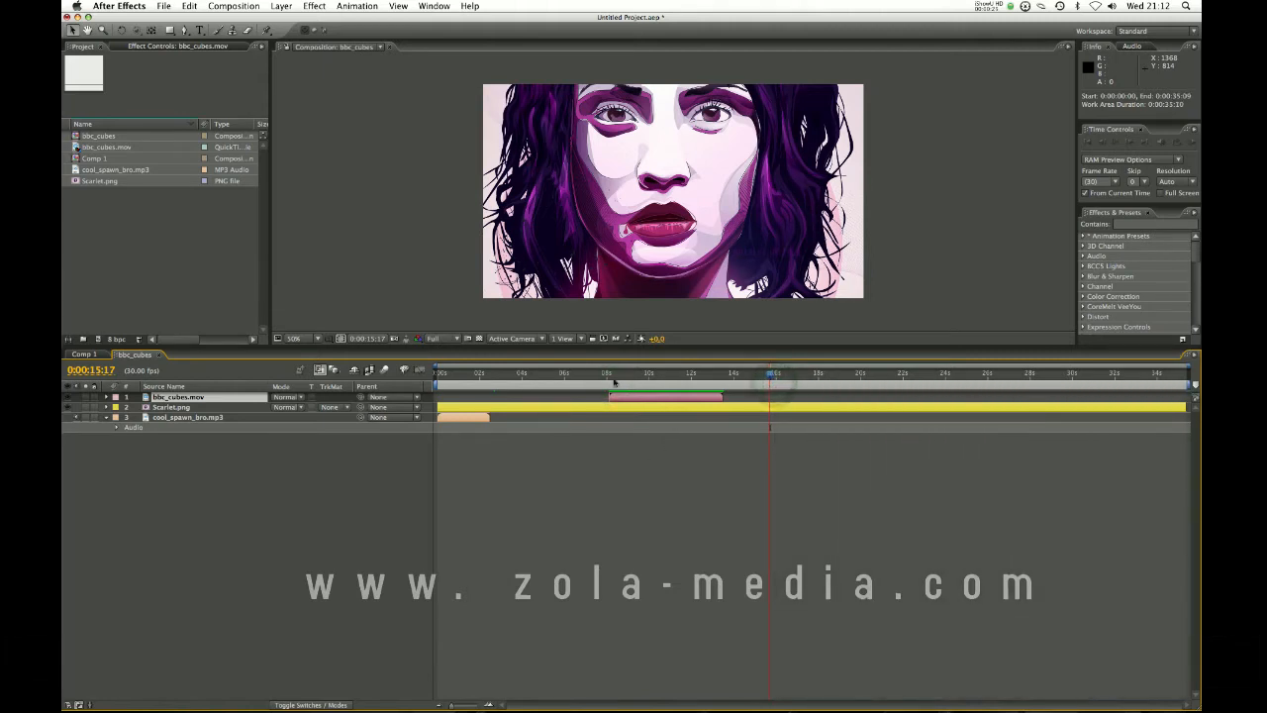
pyautogui.moveTo(933, 354); pyautogui.dragTo(982, 367)
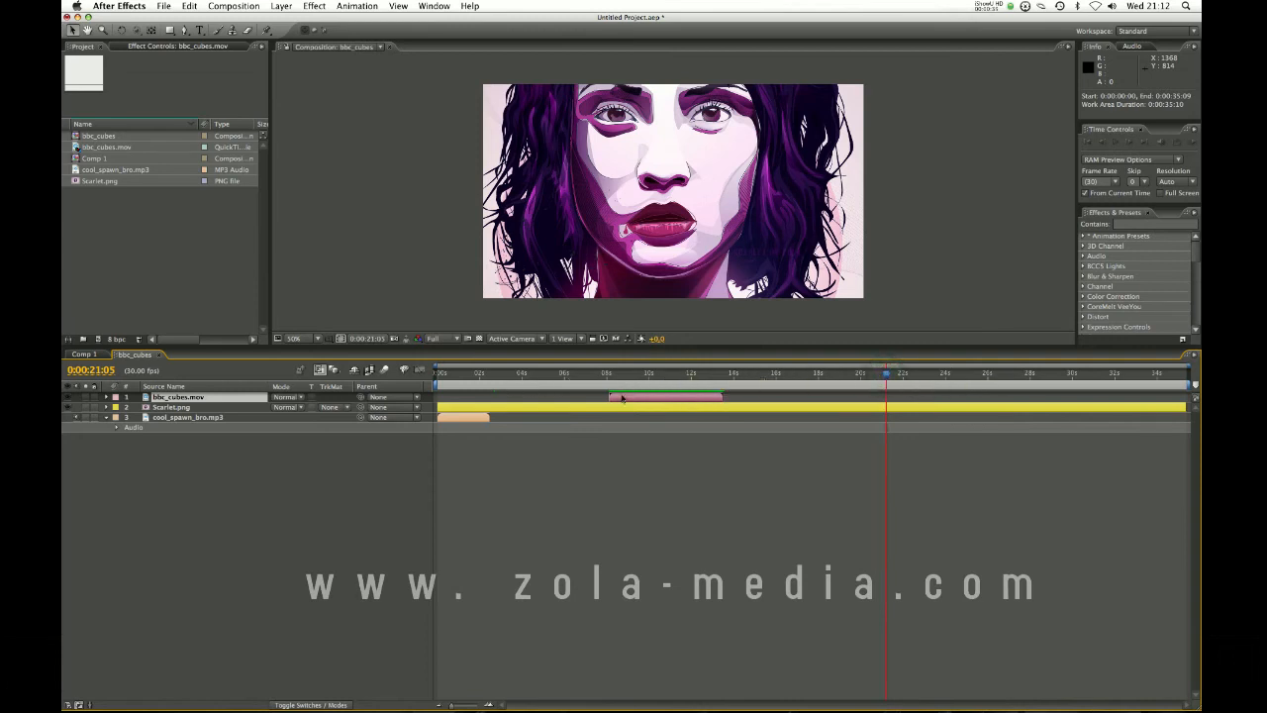
pyautogui.moveTo(634, 375)
pyautogui.mouseDown()
pyautogui.moveTo(682, 375)
pyautogui.moveTo(621, 376)
pyautogui.mouseUp()
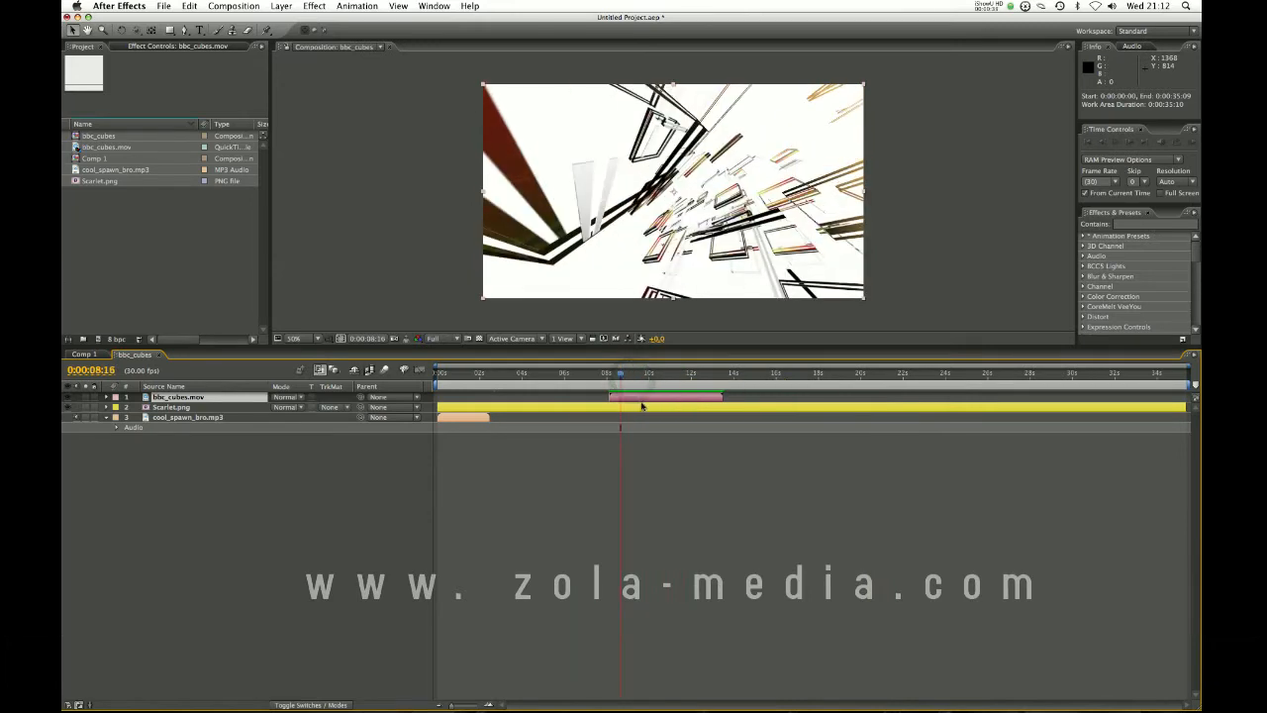
# Import the clip "[Drog] Sick Cross un [Ell]" from the FIFA folder and place it as the top layer of the composition.
pyautogui.click(146, 236)
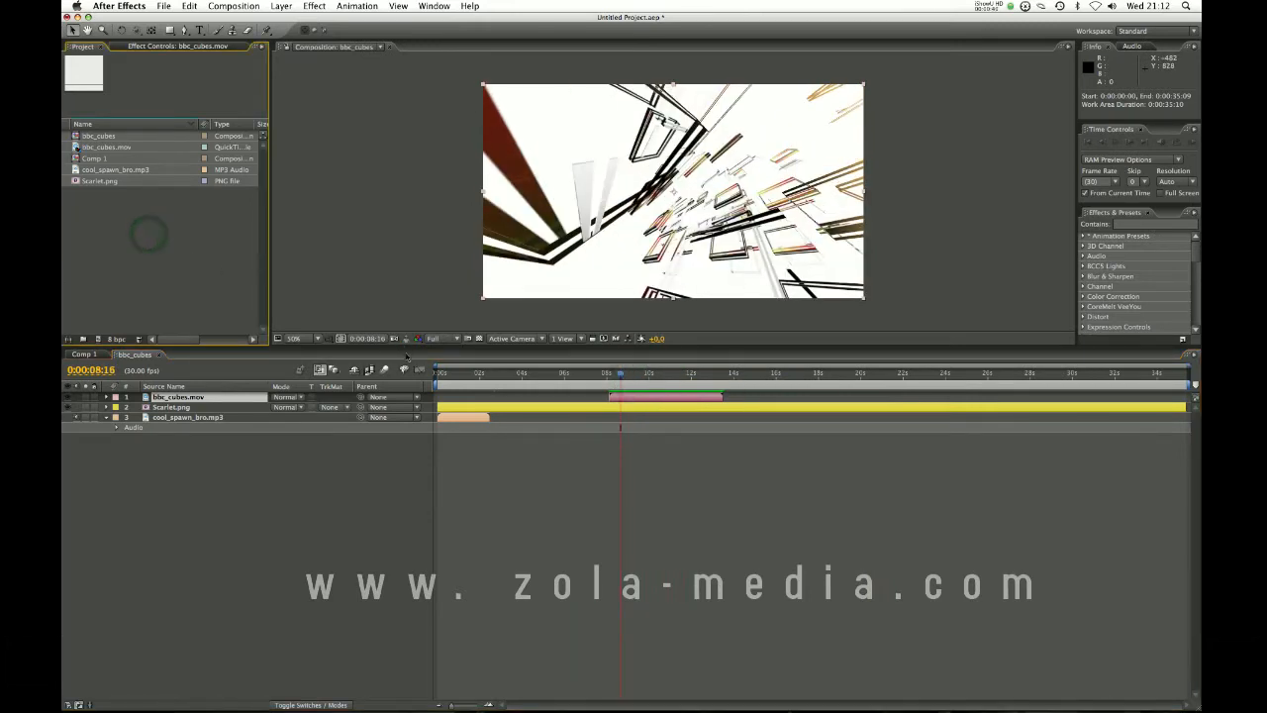
pyautogui.press('super')
pyautogui.press('super+i')
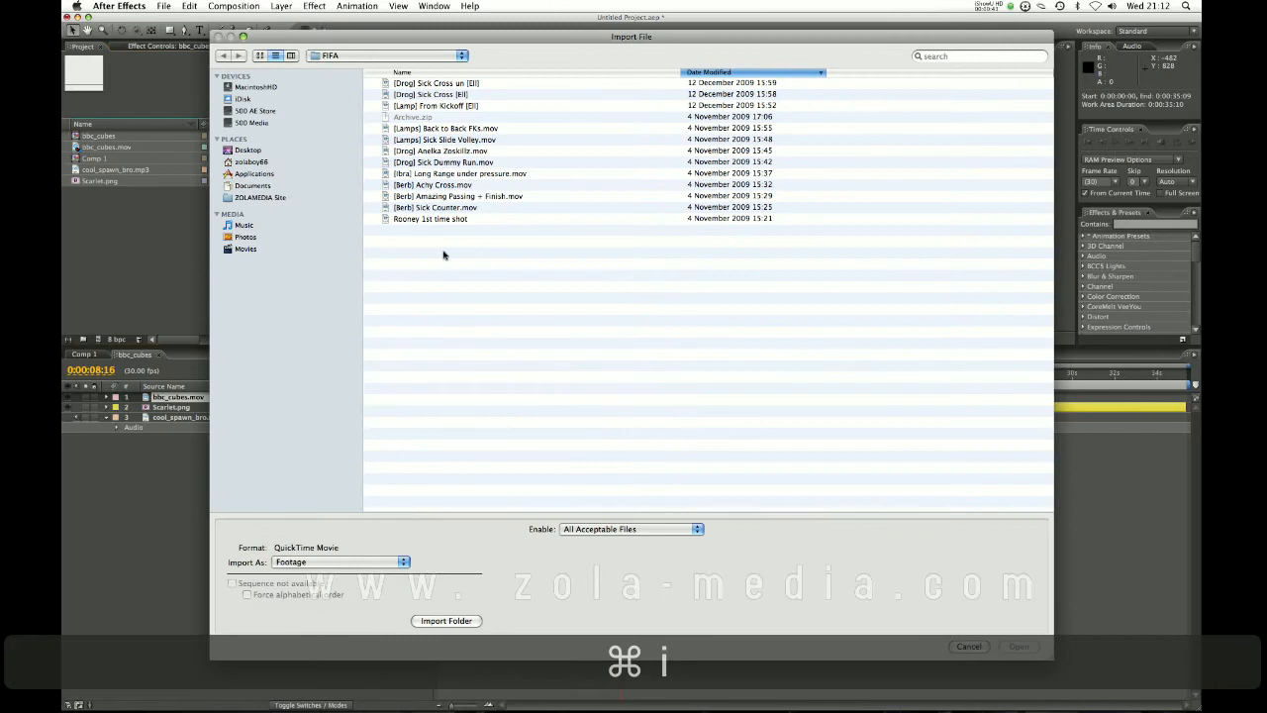
pyautogui.click(455, 85)
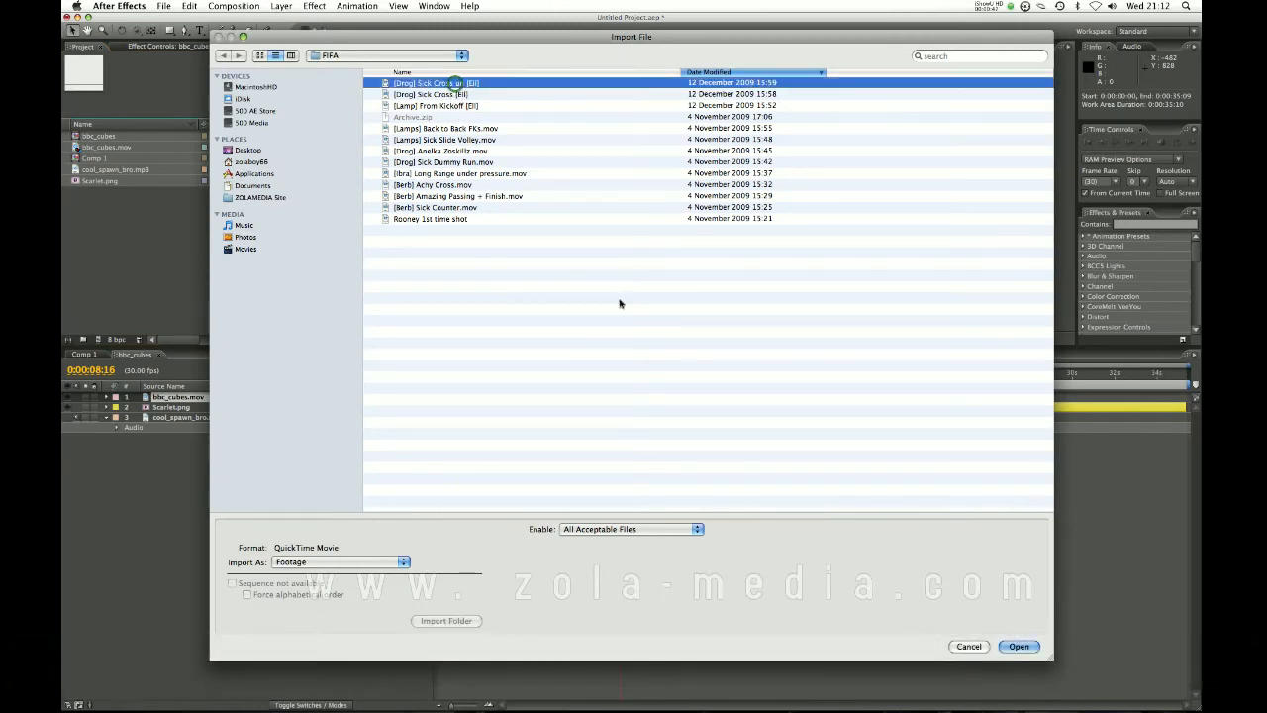
pyautogui.doubleClick(456, 85)
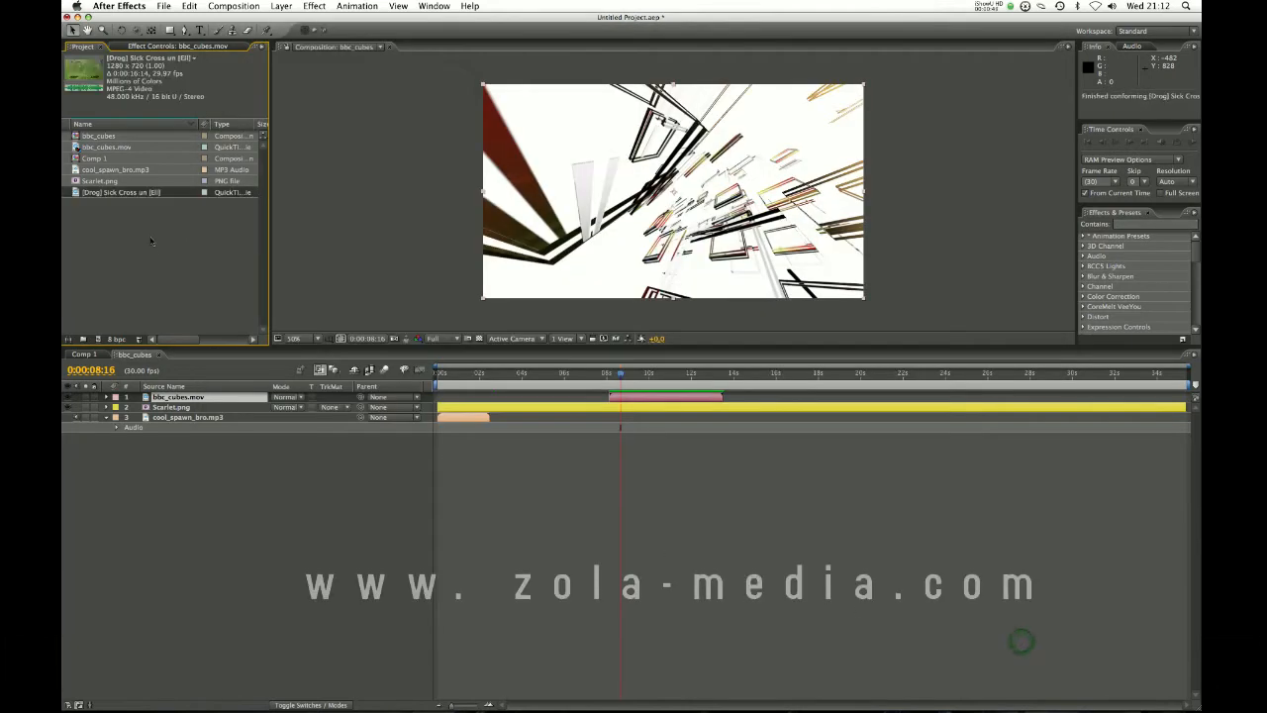
pyautogui.moveTo(131, 195); pyautogui.dragTo(193, 396)
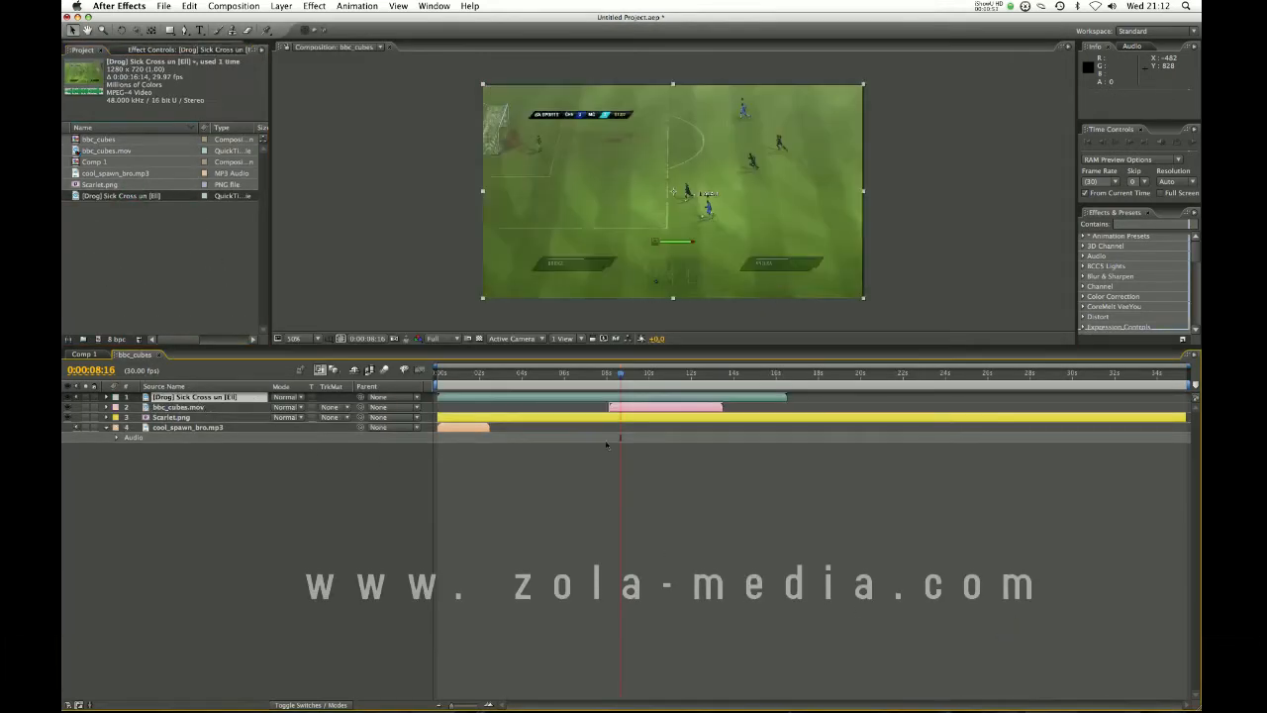
# Move the playhead to 0:00:08:10 and shift the bbc_cubes.mov layer to start at about 12.5 seconds.
pyautogui.moveTo(451, 380); pyautogui.dragTo(611, 377)
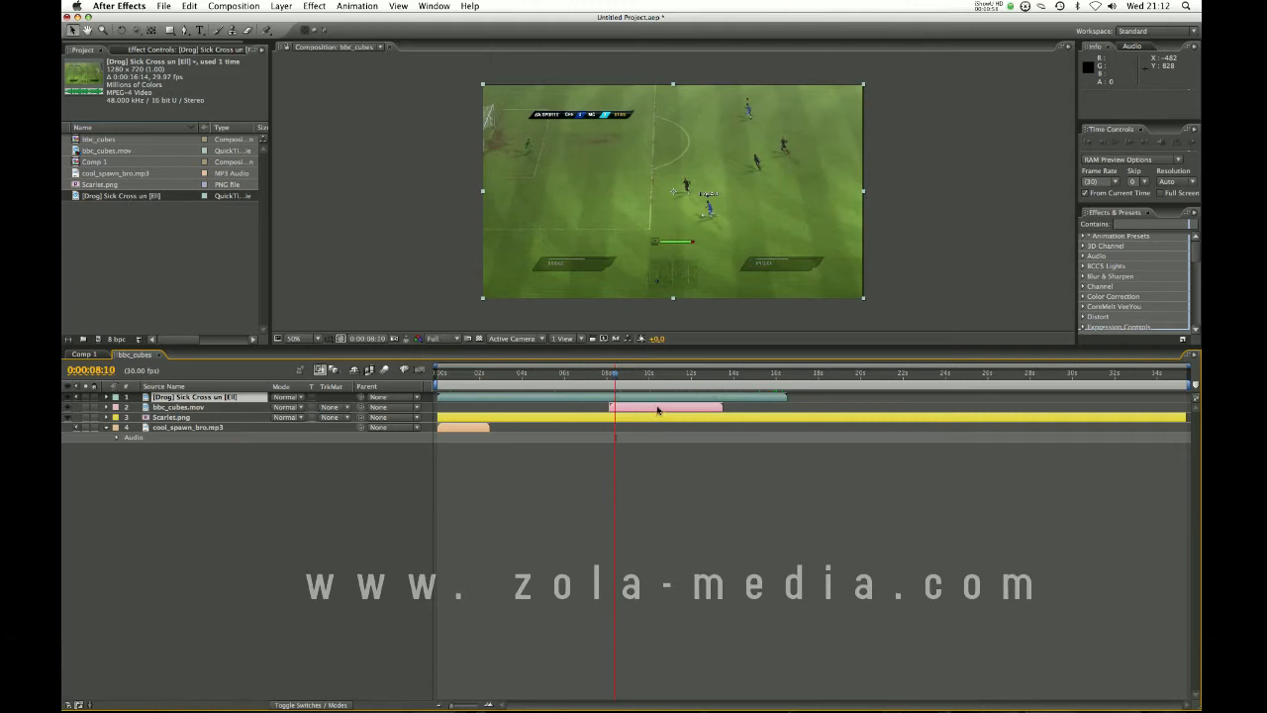
pyautogui.moveTo(659, 409); pyautogui.dragTo(754, 410)
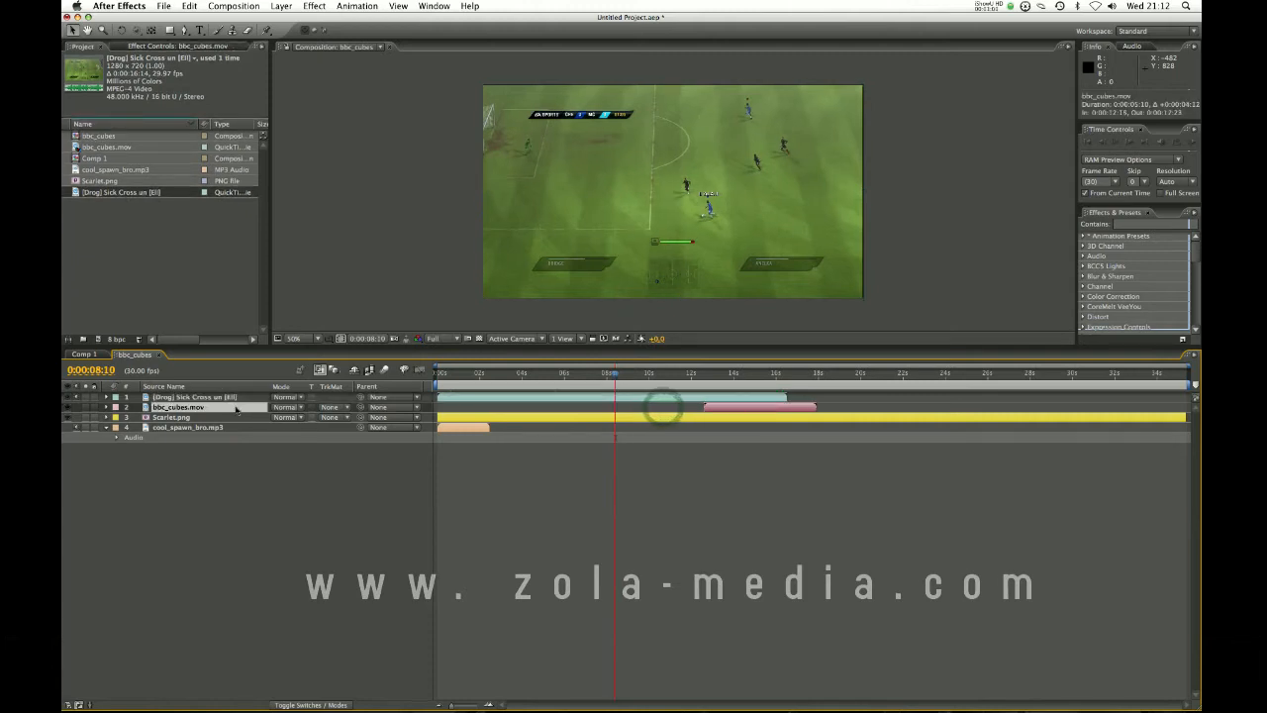
# Make bbc_cubes.mov the top layer, shift it to start at about 15.5 seconds, and move the playhead to 0:00:15:04.
pyautogui.moveTo(226, 410); pyautogui.dragTo(224, 396)
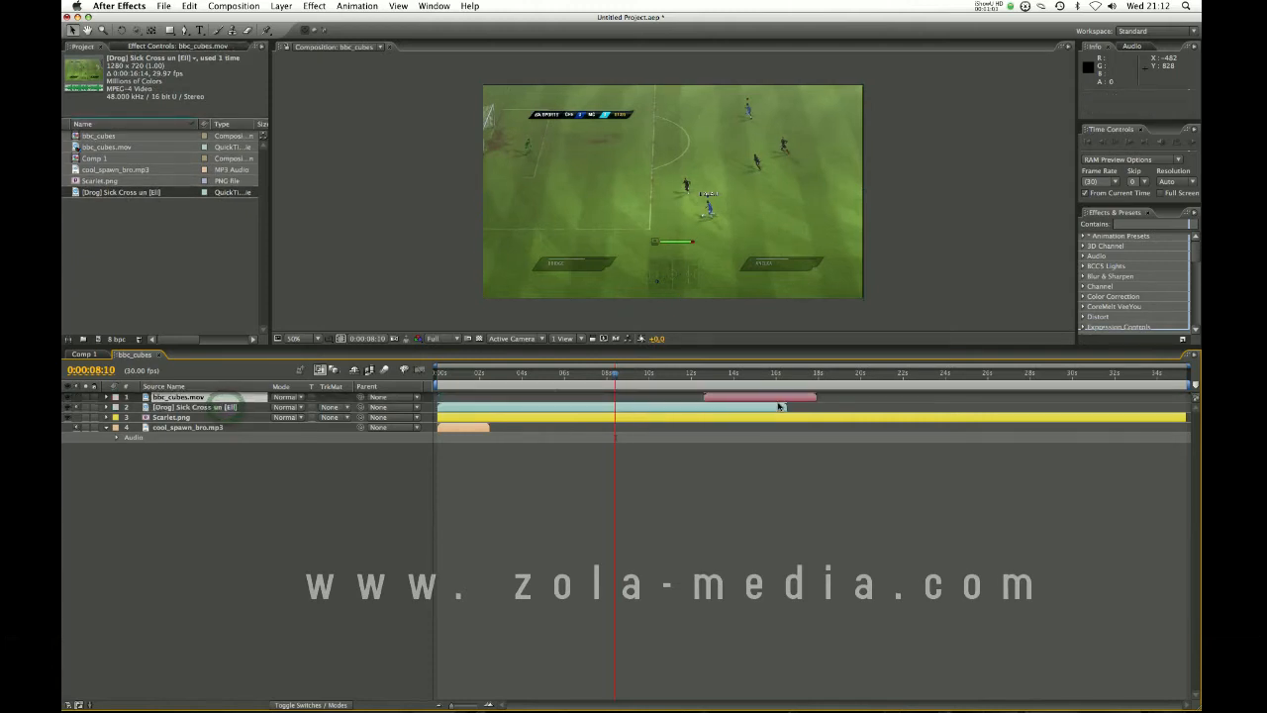
pyautogui.moveTo(772, 398); pyautogui.dragTo(833, 398)
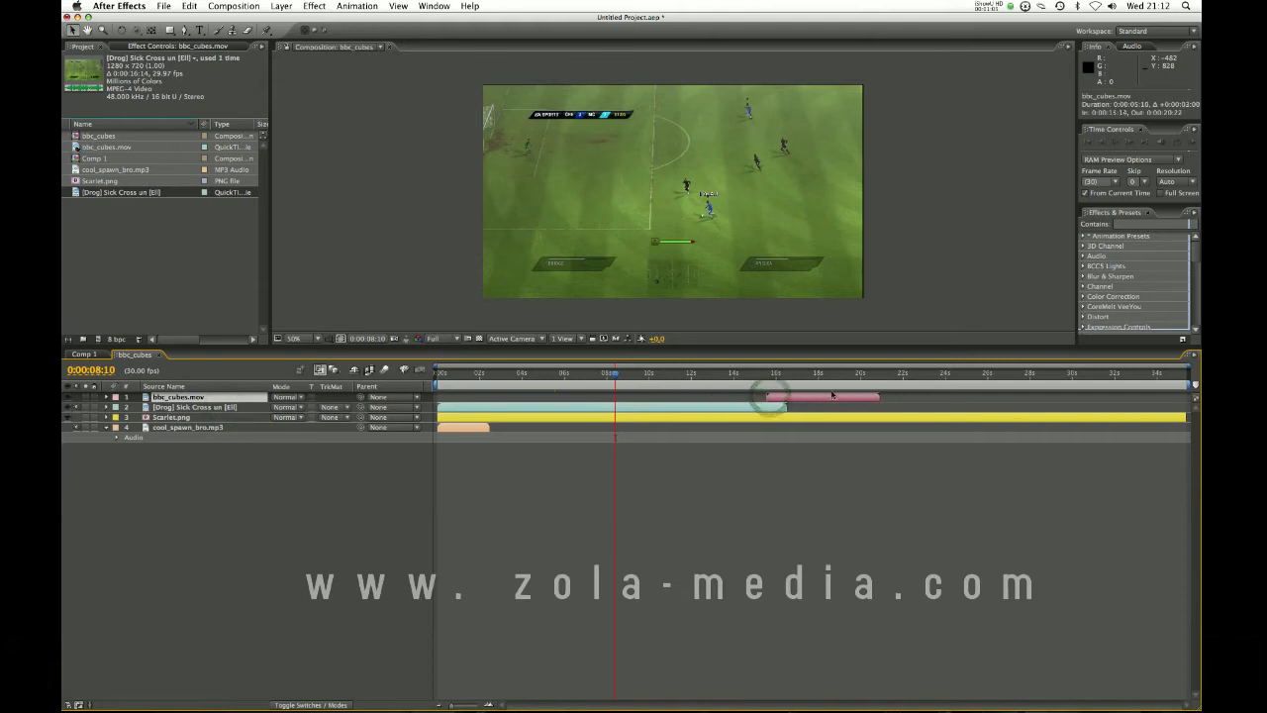
pyautogui.click(758, 374)
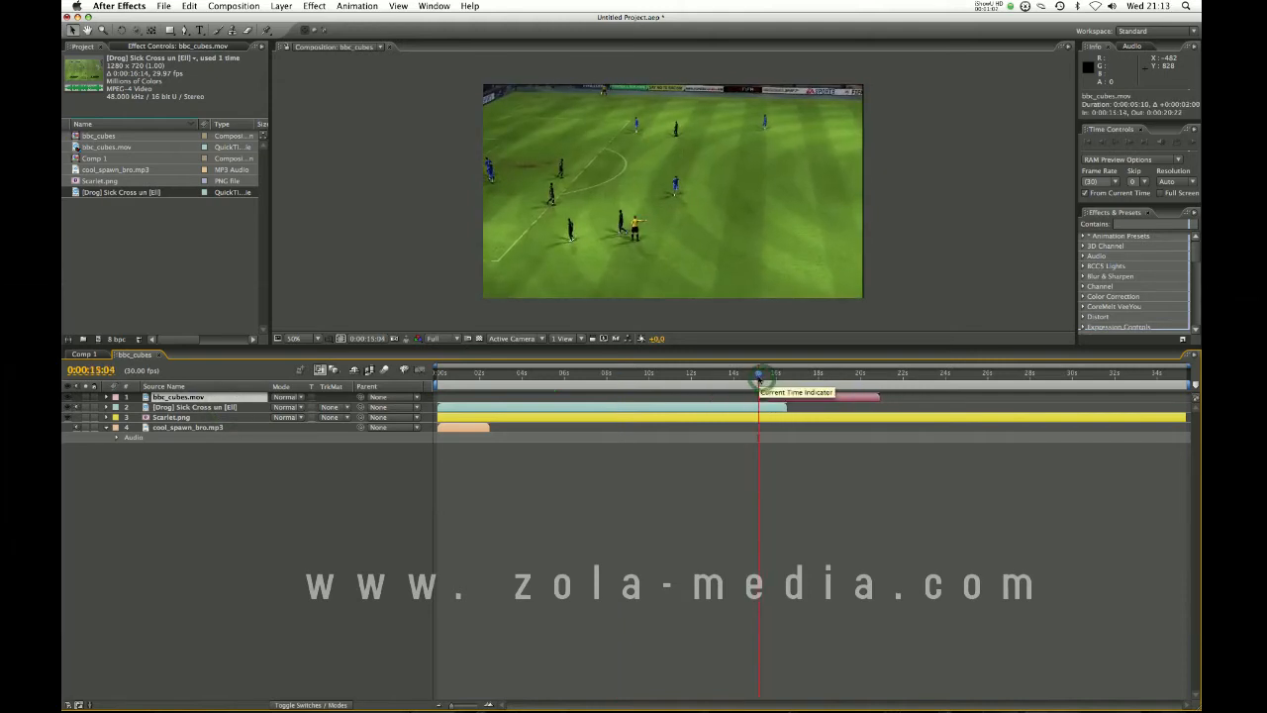
# Shift the bbc_cubes.mov layer to start at 0:00:07:00 and preview the transition from about 0:00:07:18.
pyautogui.click(635, 386)
pyautogui.moveTo(824, 398); pyautogui.dragTo(644, 410)
pyautogui.moveTo(558, 376); pyautogui.dragTo(601, 382)
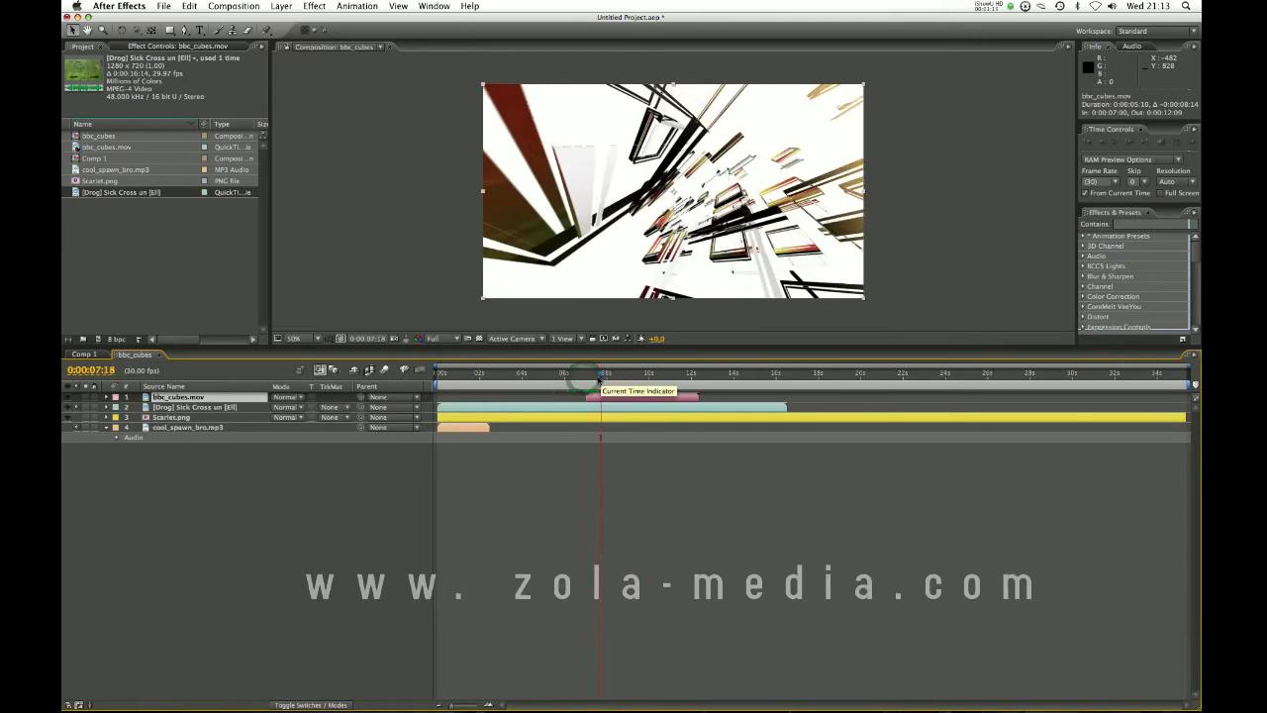
pyautogui.press('space')
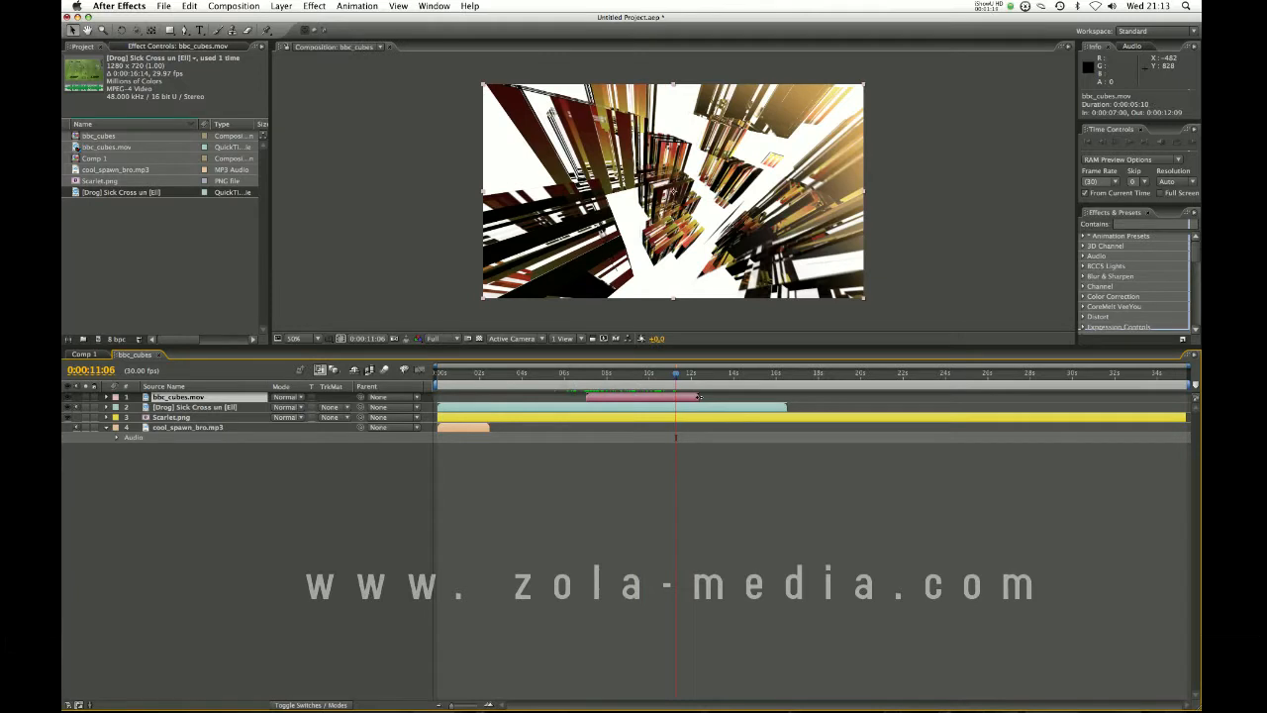
# Trim bbc_cubes.mov to span about 13–16.5 seconds and the [Drog] Sick Cross un [Ell] layer to about 6–16 seconds.
pyautogui.moveTo(693, 398); pyautogui.dragTo(806, 385)
pyautogui.click(727, 382)
pyautogui.moveTo(728, 382); pyautogui.dragTo(804, 407)
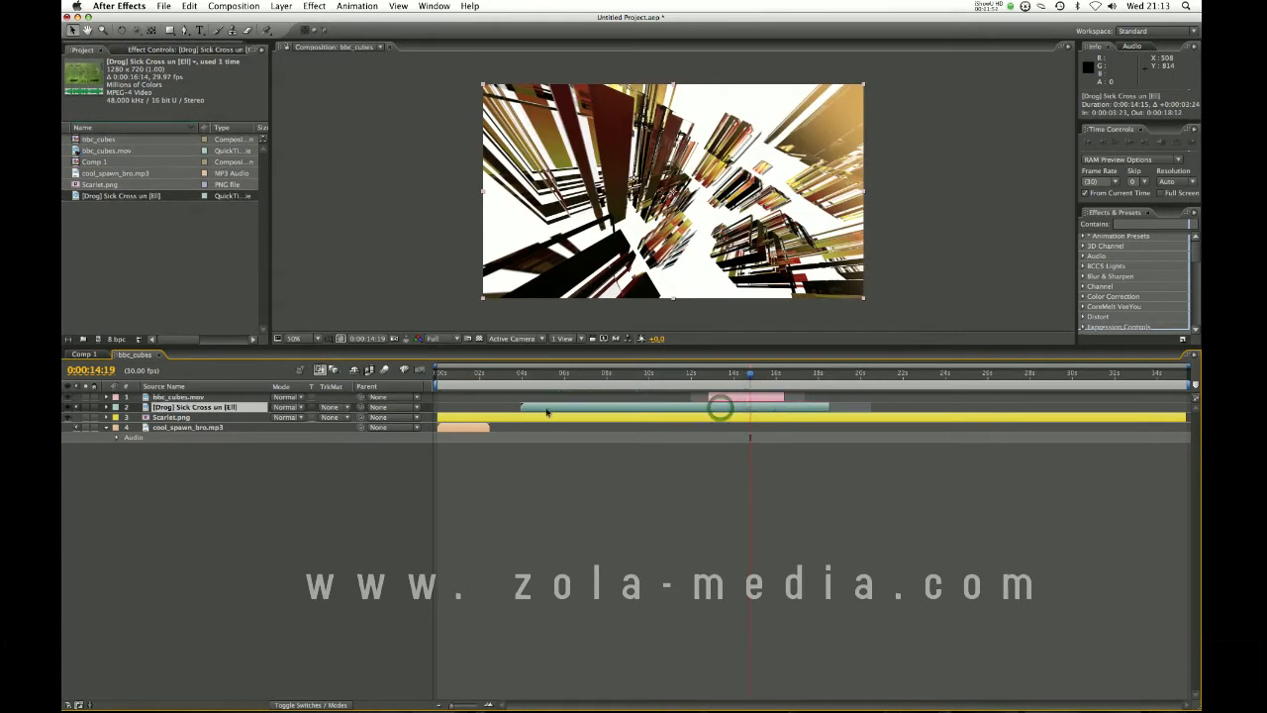
pyautogui.moveTo(523, 407); pyautogui.dragTo(622, 412)
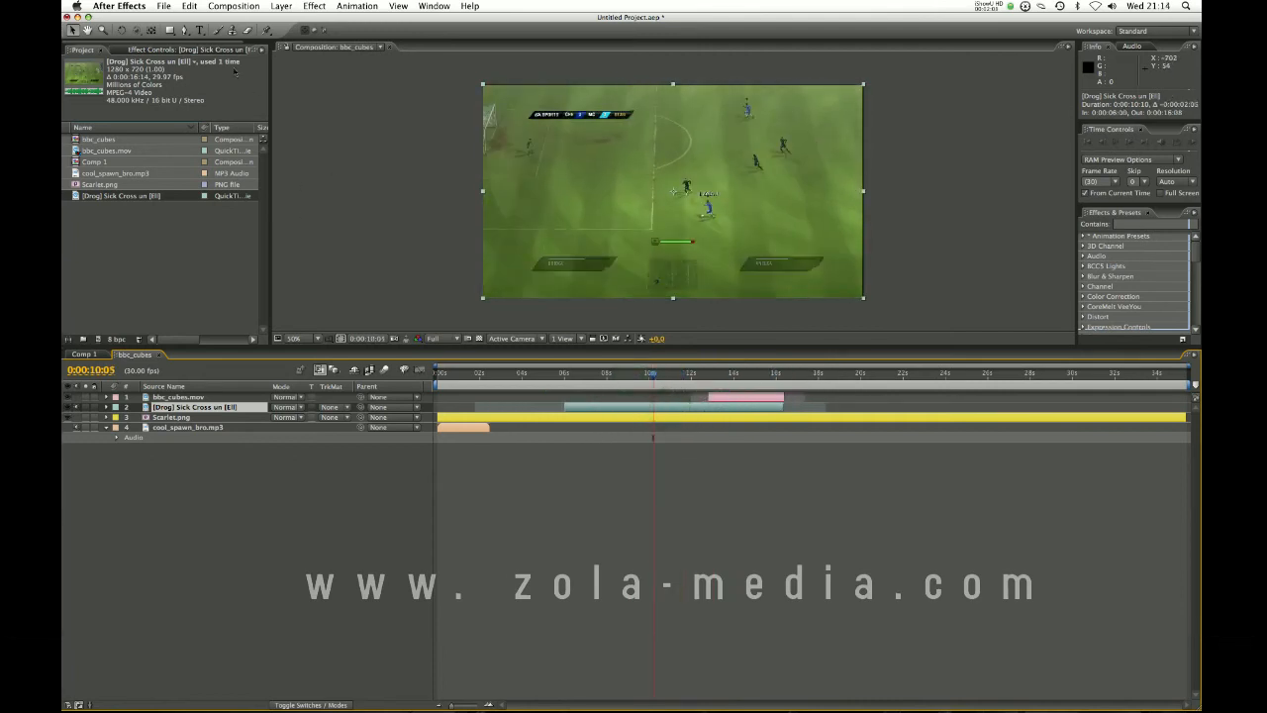
# Add a text layer reading "Start writing" over the football clip in the composition.
pyautogui.click(199, 31)
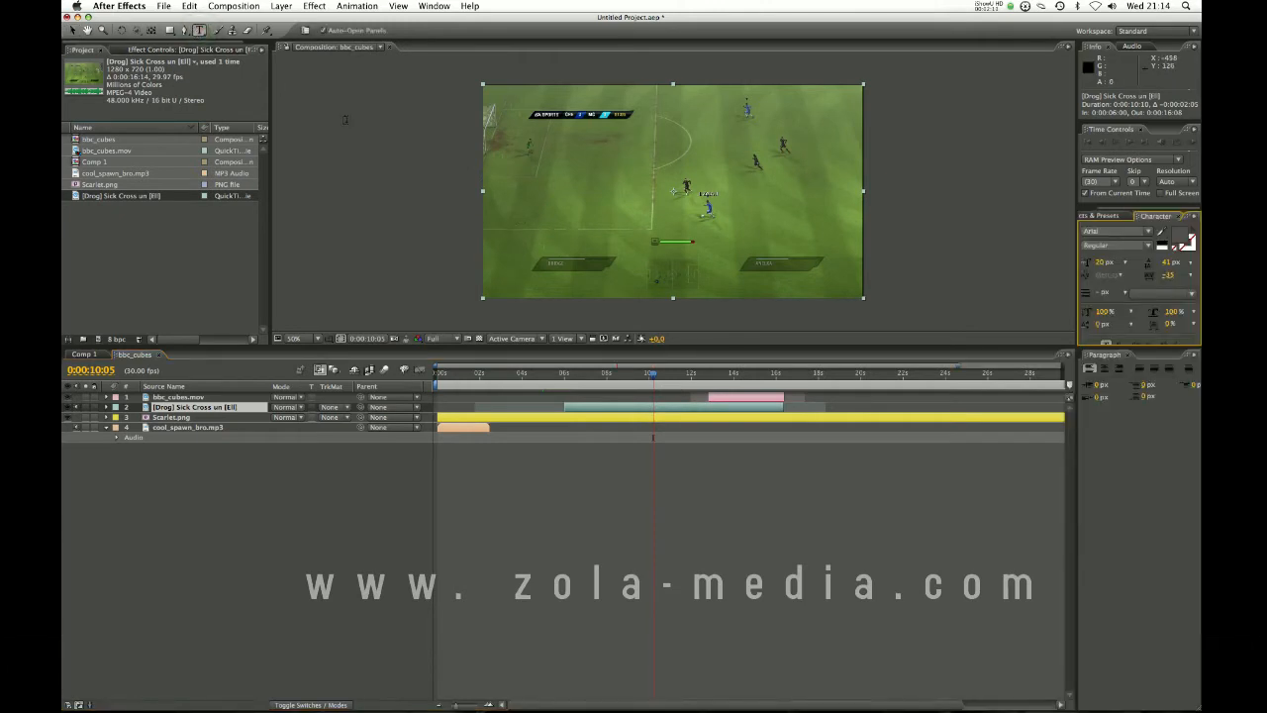
pyautogui.click(551, 205)
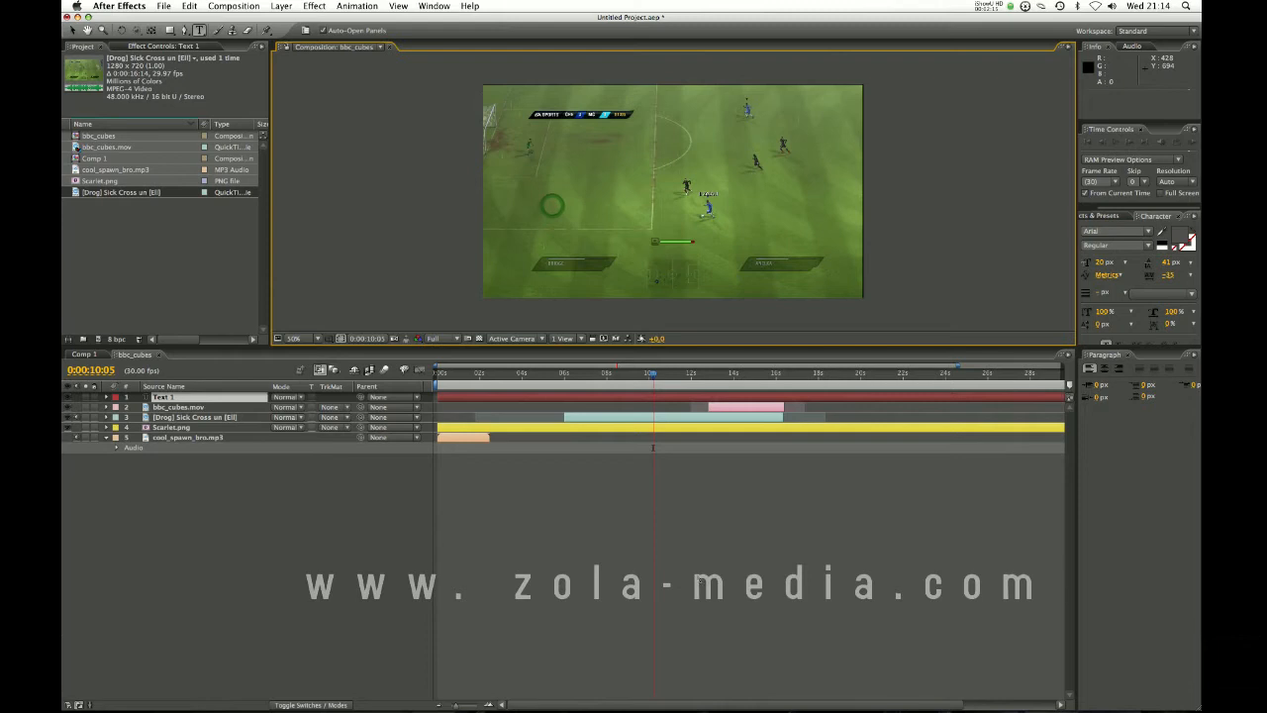
pyautogui.write('Start w')
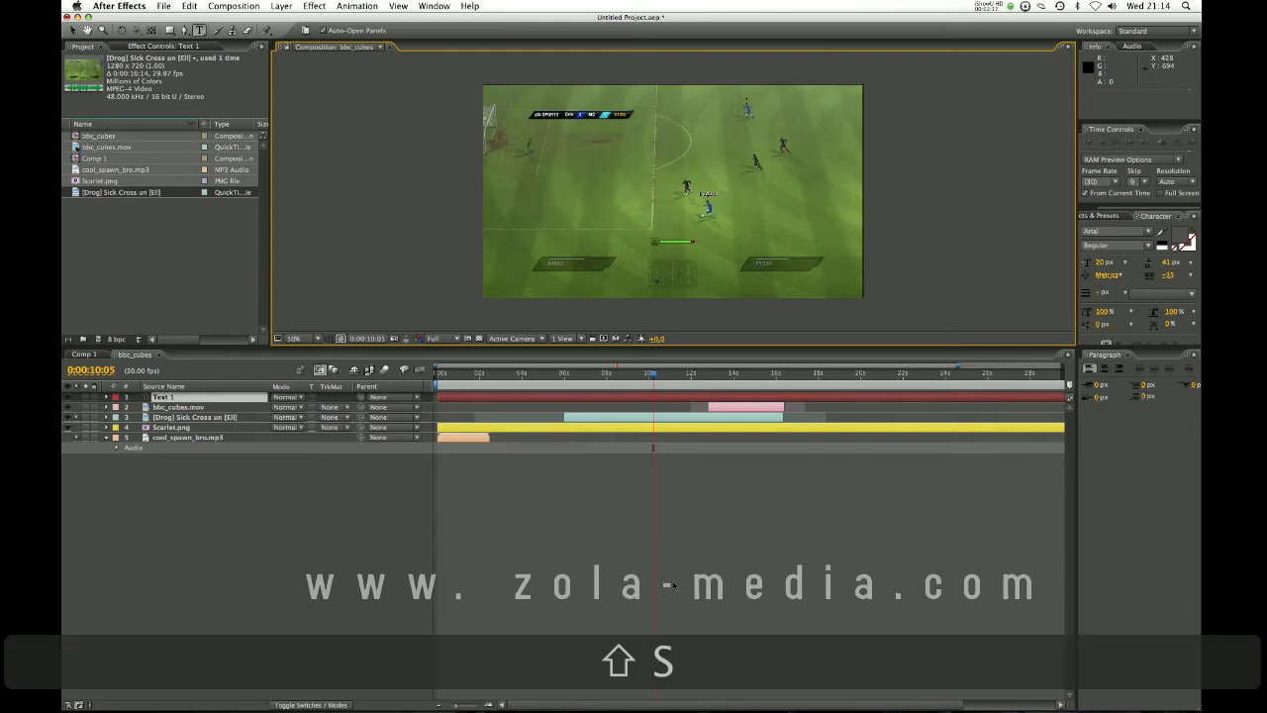
pyautogui.write('t')
pyautogui.press('BackSpace')
pyautogui.write('riting')
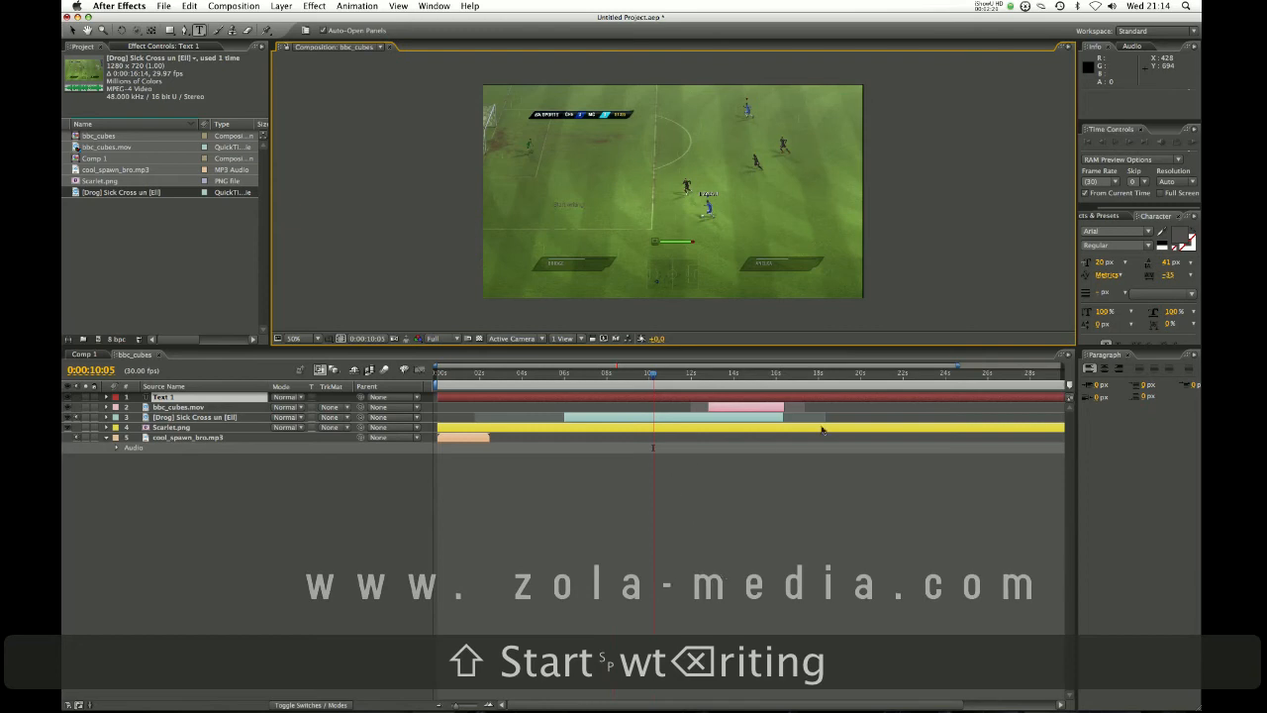
# Finish the text entry, select the "Start writing" layer, and set its text color to white (FFFFFF).
pyautogui.moveTo(1130, 210); pyautogui.dragTo(1113, 211)
pyautogui.click(1106, 216)
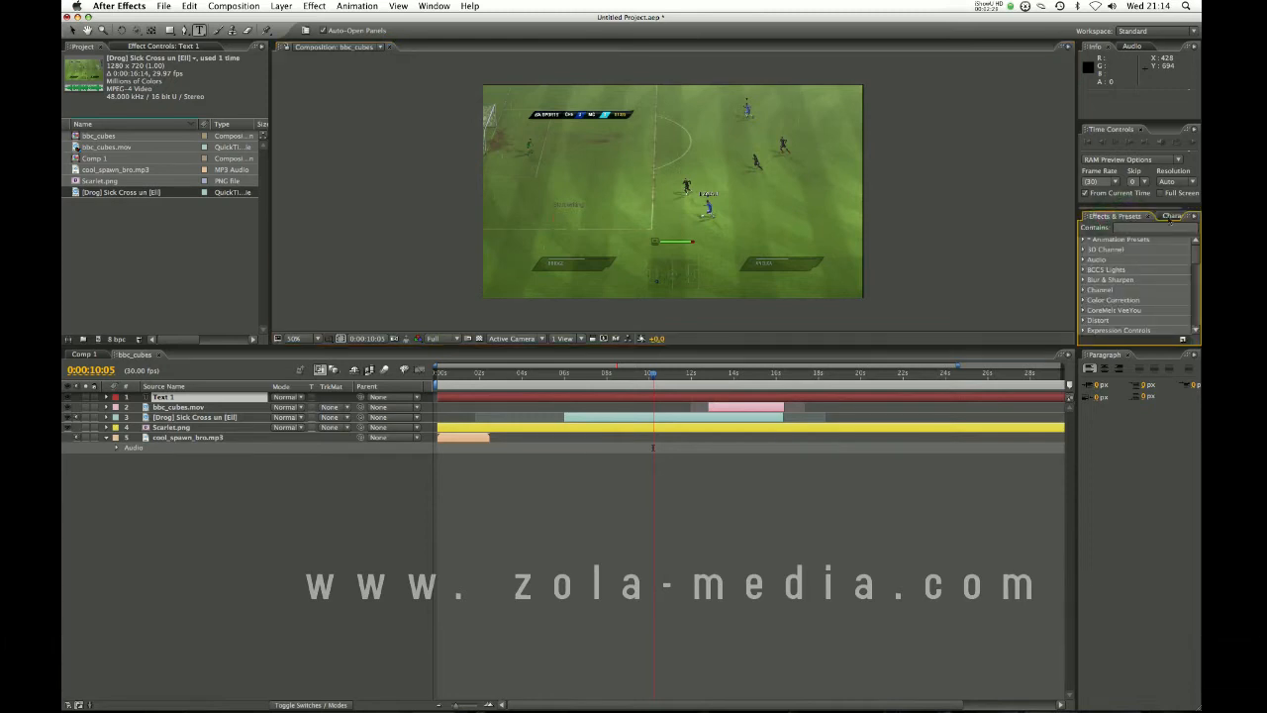
pyautogui.click(1170, 216)
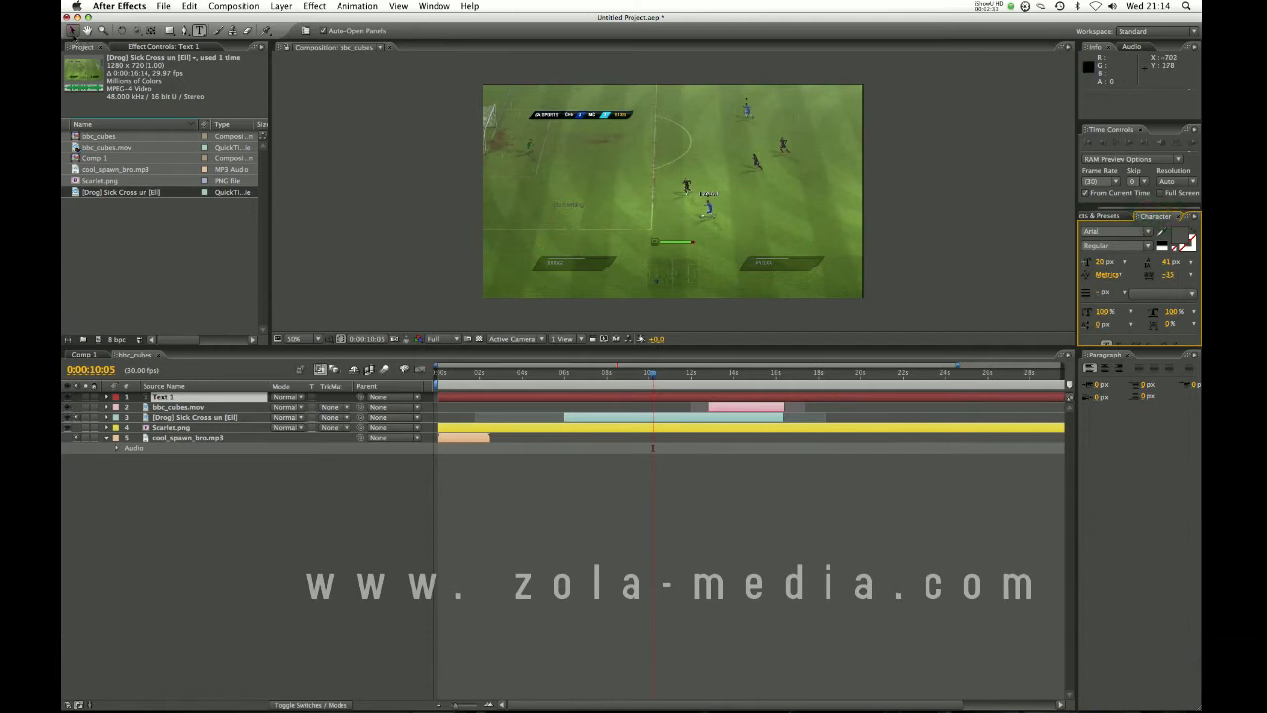
pyautogui.click(71, 30)
pyautogui.click(608, 470)
pyautogui.click(631, 398)
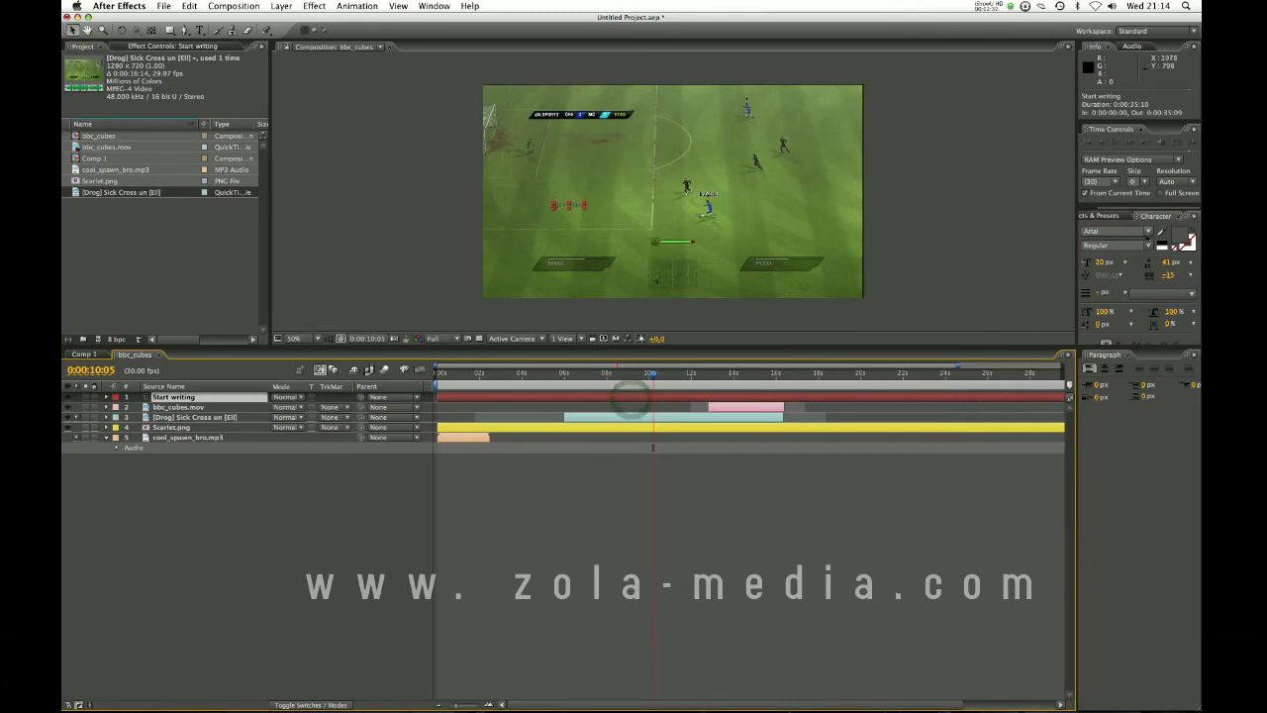
pyautogui.click(1184, 238)
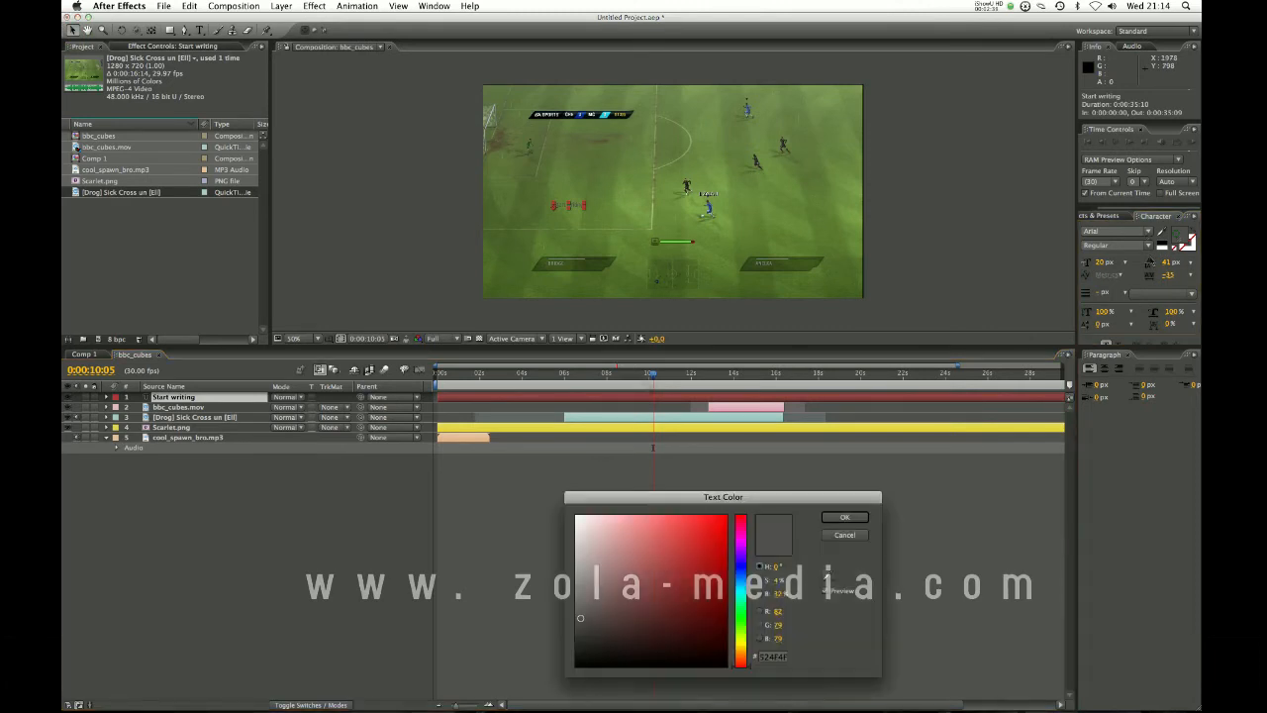
pyautogui.click(587, 535)
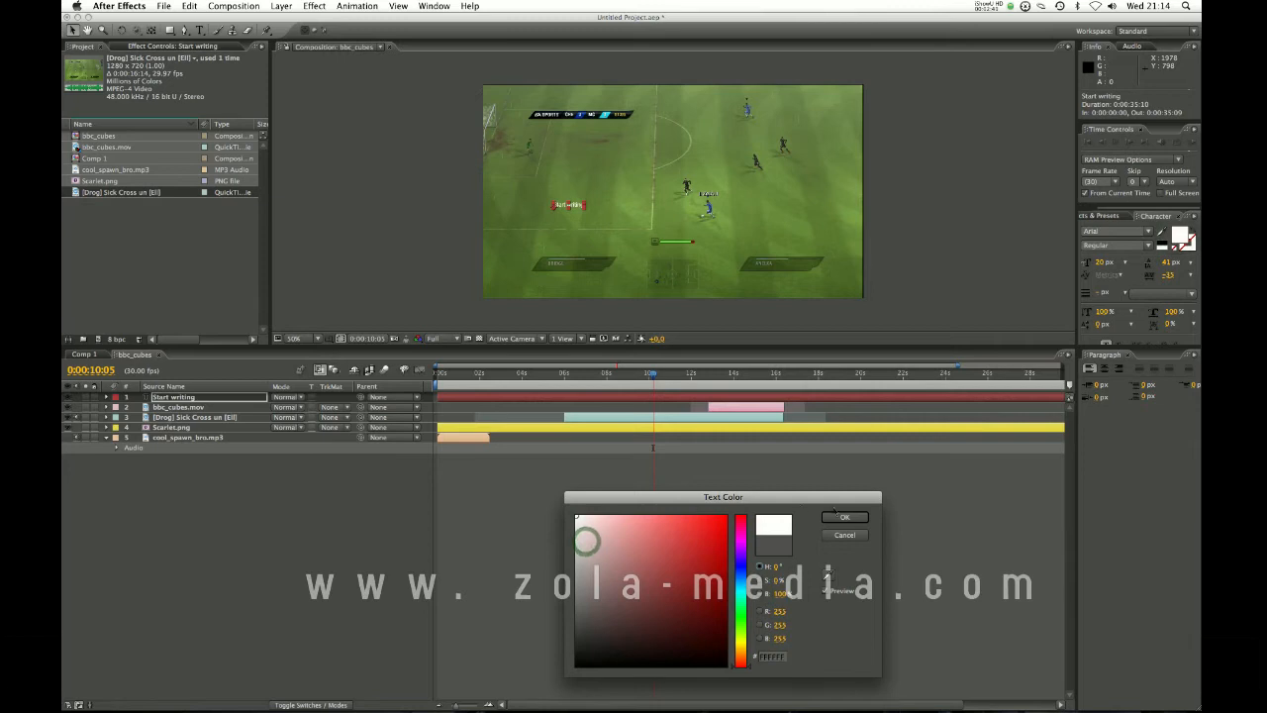
pyautogui.click(843, 517)
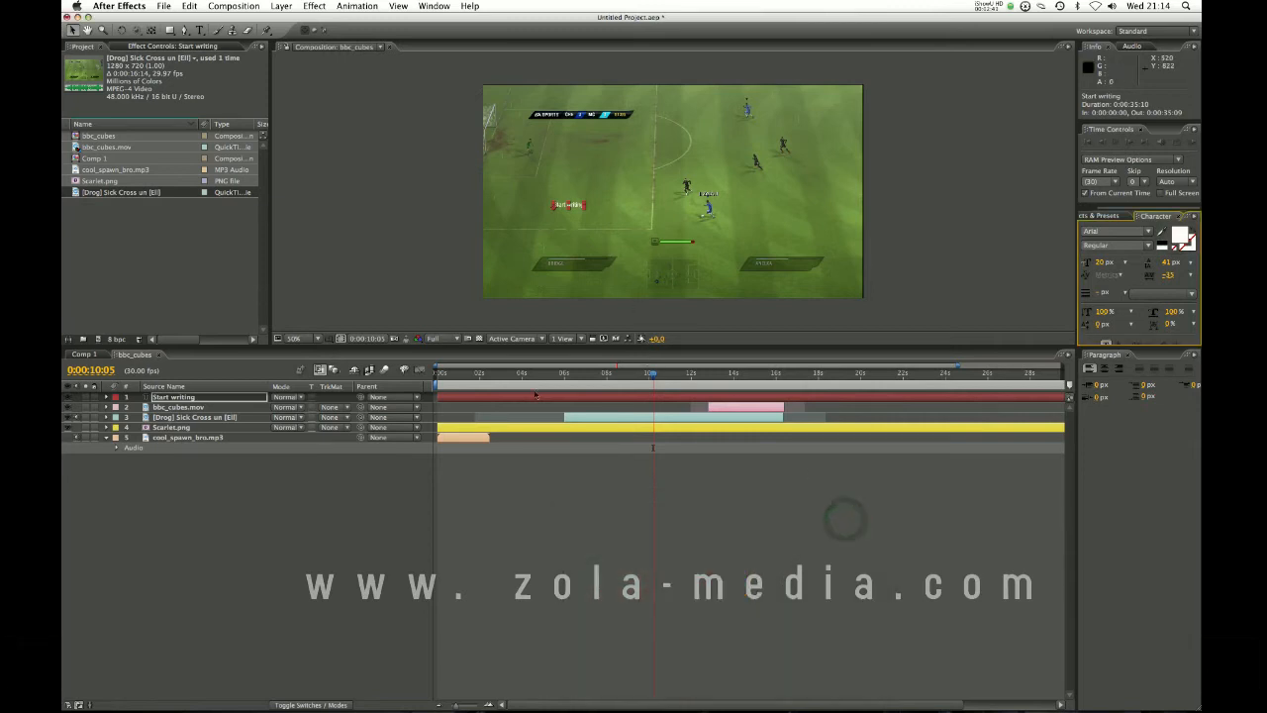
# Scale the "Start writing" layer to 912% and move it to position 152.0, 502.0.
pyautogui.click(106, 396)
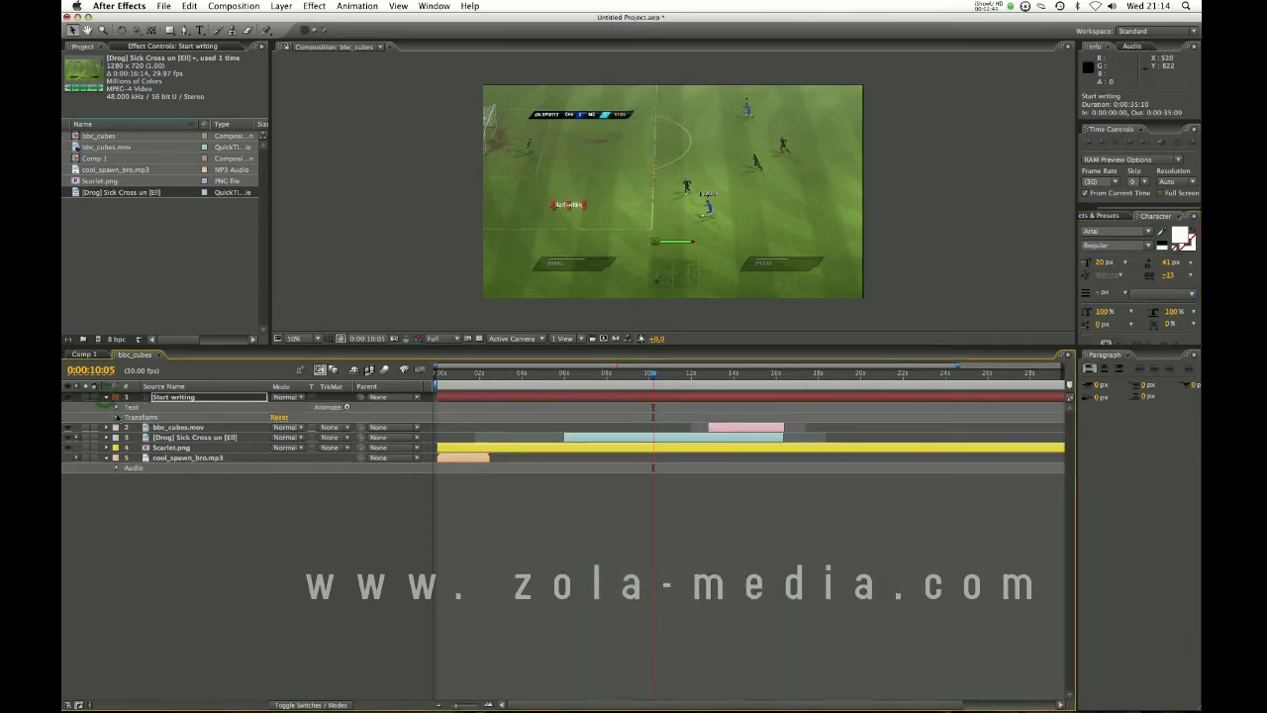
pyautogui.click(117, 417)
pyautogui.moveTo(287, 447); pyautogui.dragTo(800, 451)
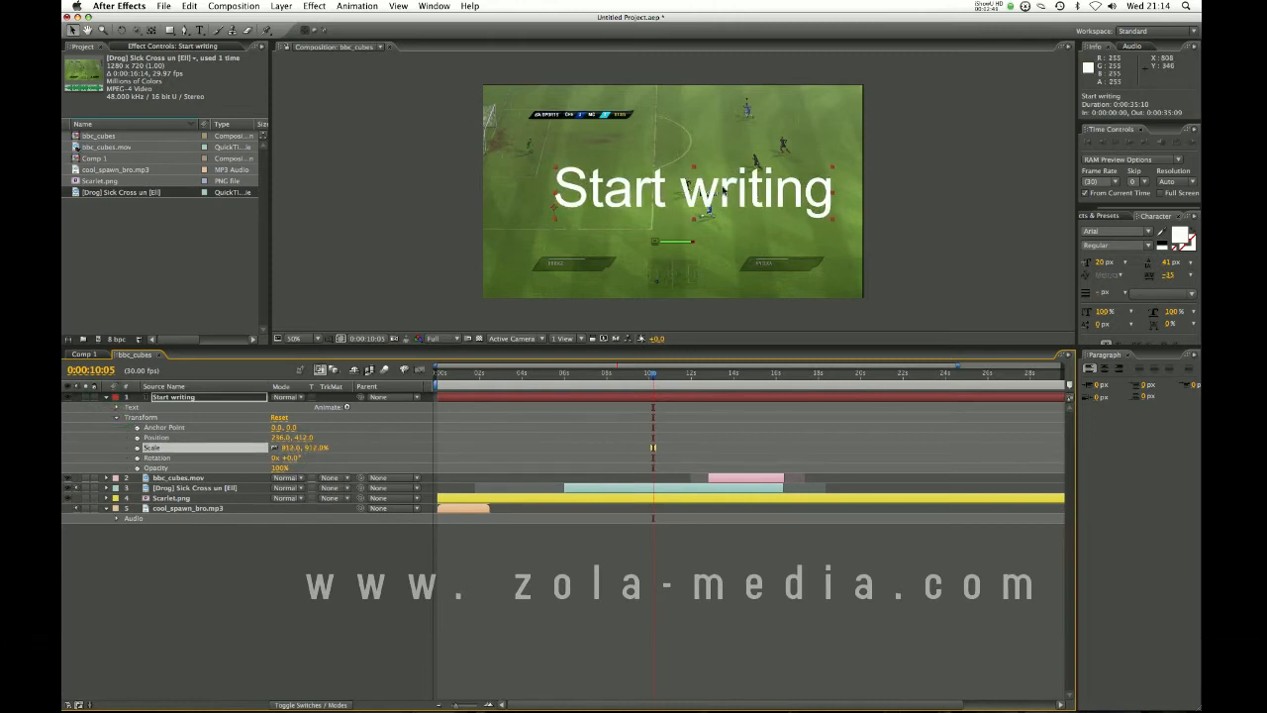
pyautogui.moveTo(704, 204)
pyautogui.mouseDown()
pyautogui.moveTo(670, 209)
pyautogui.moveTo(661, 189)
pyautogui.moveTo(687, 216)
pyautogui.moveTo(701, 206)
pyautogui.mouseUp()
pyautogui.moveTo(624, 199)
pyautogui.mouseDown()
pyautogui.moveTo(609, 210)
pyautogui.moveTo(627, 220)
pyautogui.mouseUp()
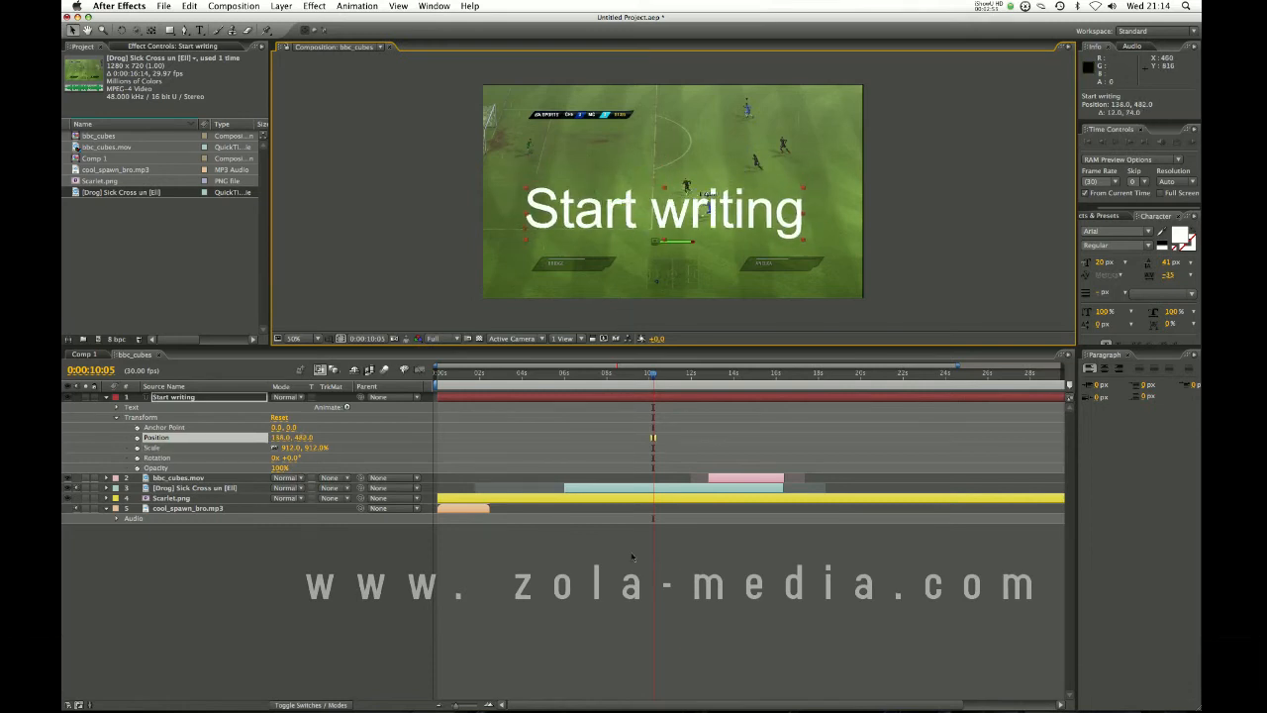
pyautogui.moveTo(644, 231); pyautogui.dragTo(648, 237)
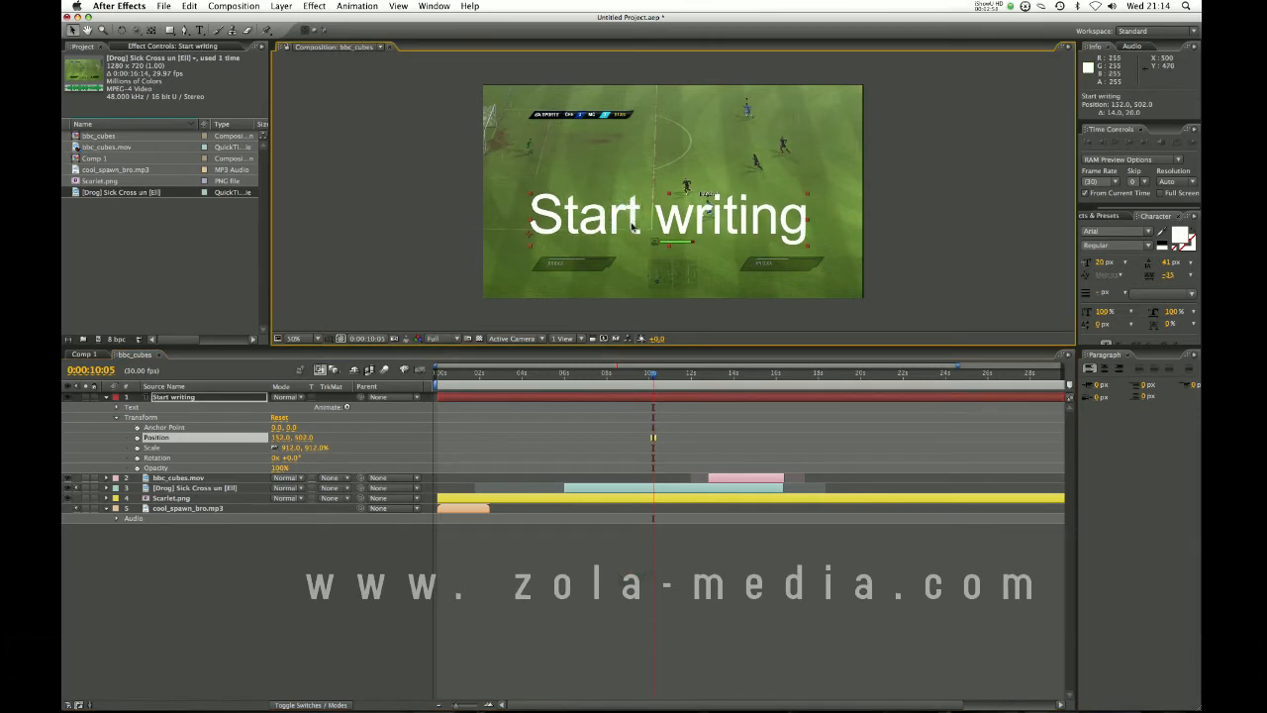
# Delete the "Start writing" text layer and move the playhead to about 0:00:06:13.
pyautogui.press('BackSpace')
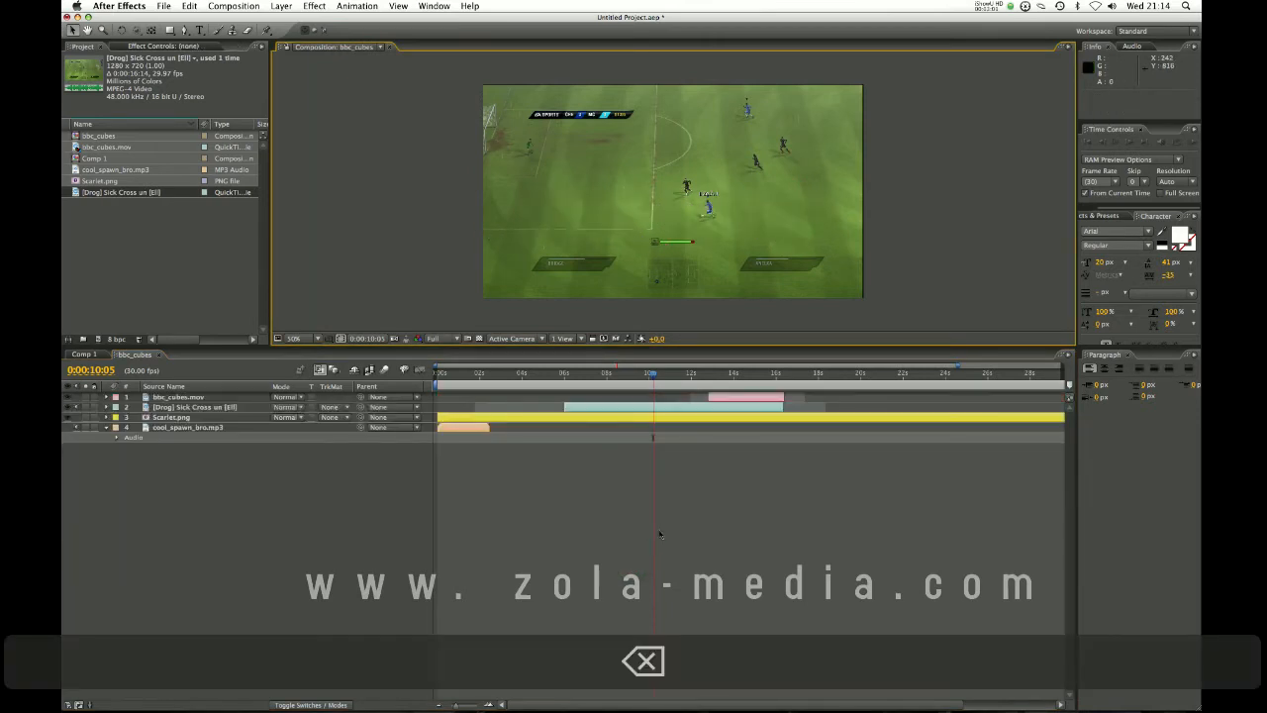
pyautogui.click(665, 510)
pyautogui.click(577, 374)
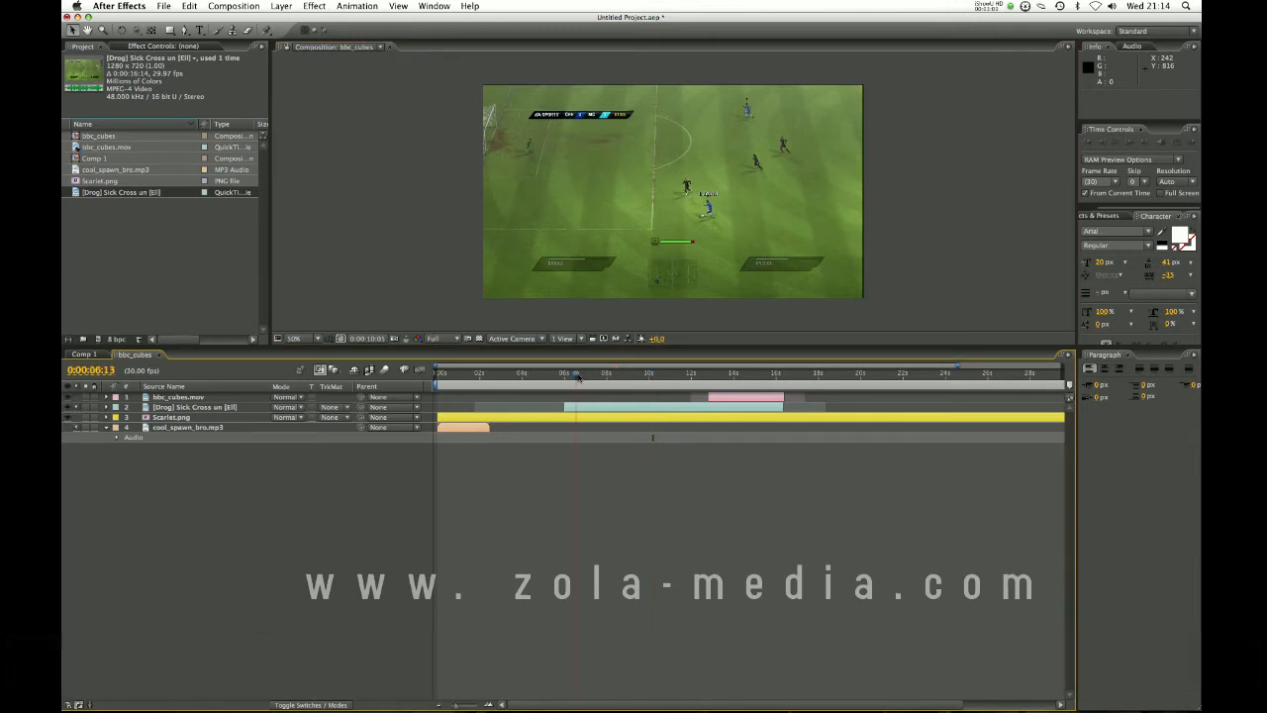
pyautogui.moveTo(594, 374)
pyautogui.mouseDown()
pyautogui.moveTo(545, 374)
pyautogui.moveTo(558, 407)
pyautogui.moveTo(534, 407)
pyautogui.moveTo(518, 376)
pyautogui.moveTo(595, 376)
pyautogui.mouseUp()
pyautogui.click(610, 497)
# Shift the football clip to start near 0 seconds and bbc_cubes.mov to about 10.5 seconds, placing the playhead at 0:00:06:06.
pyautogui.click(602, 408)
pyautogui.moveTo(647, 407); pyautogui.dragTo(581, 407)
pyautogui.moveTo(729, 396); pyautogui.dragTo(691, 400)
pyautogui.moveTo(578, 377); pyautogui.dragTo(491, 358)
pyautogui.click(188, 408)
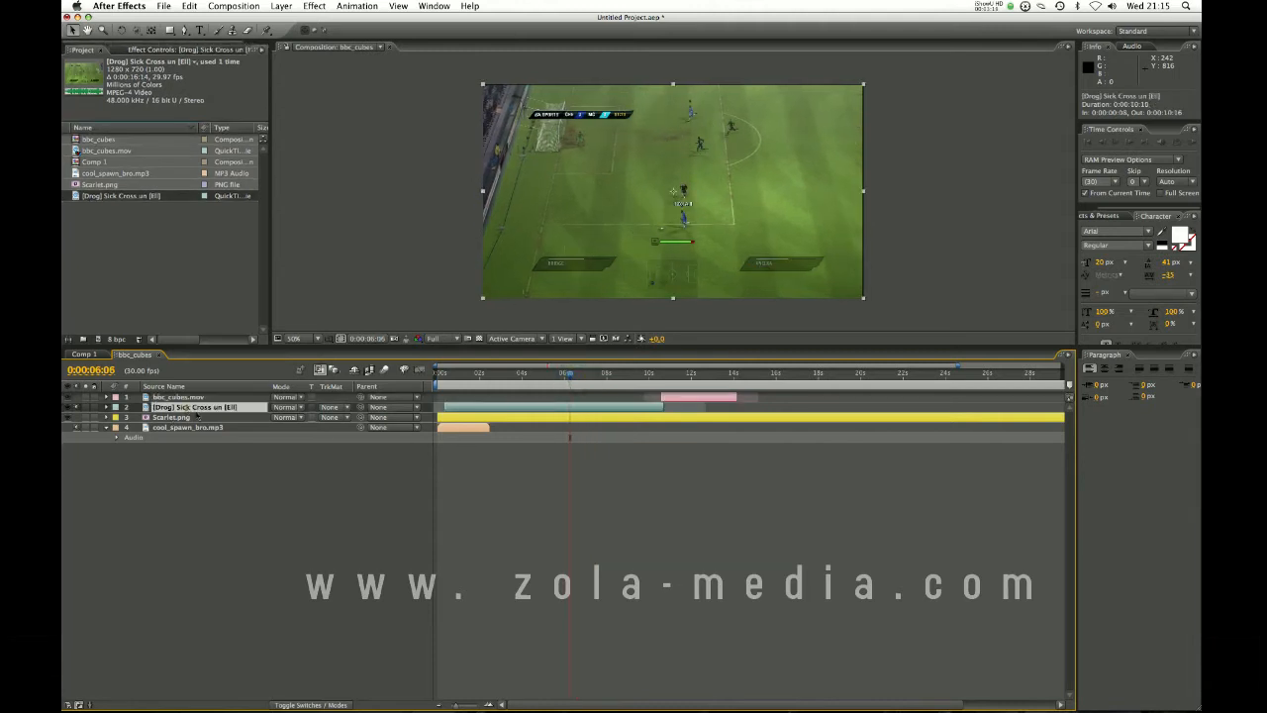
pyautogui.click(606, 486)
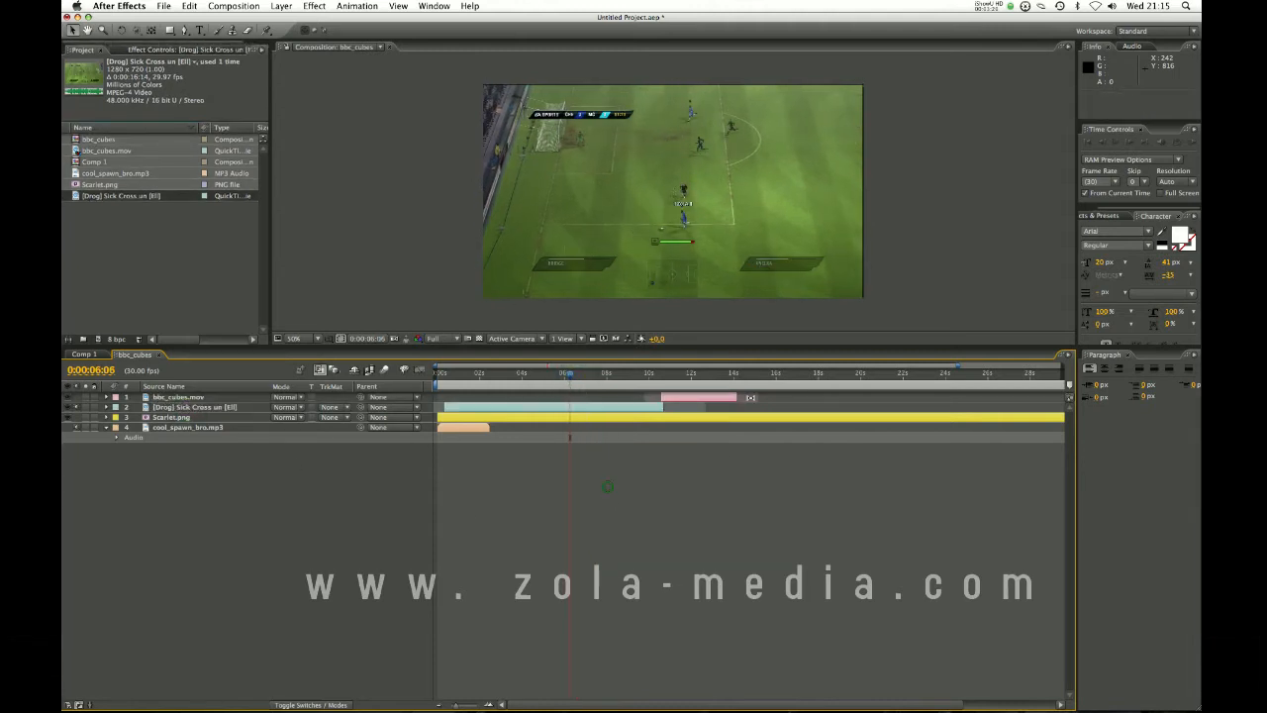
# Select the [Drog] Sick Cross un [Ell] layer and review the effect categories available for it.
pyautogui.click(1096, 217)
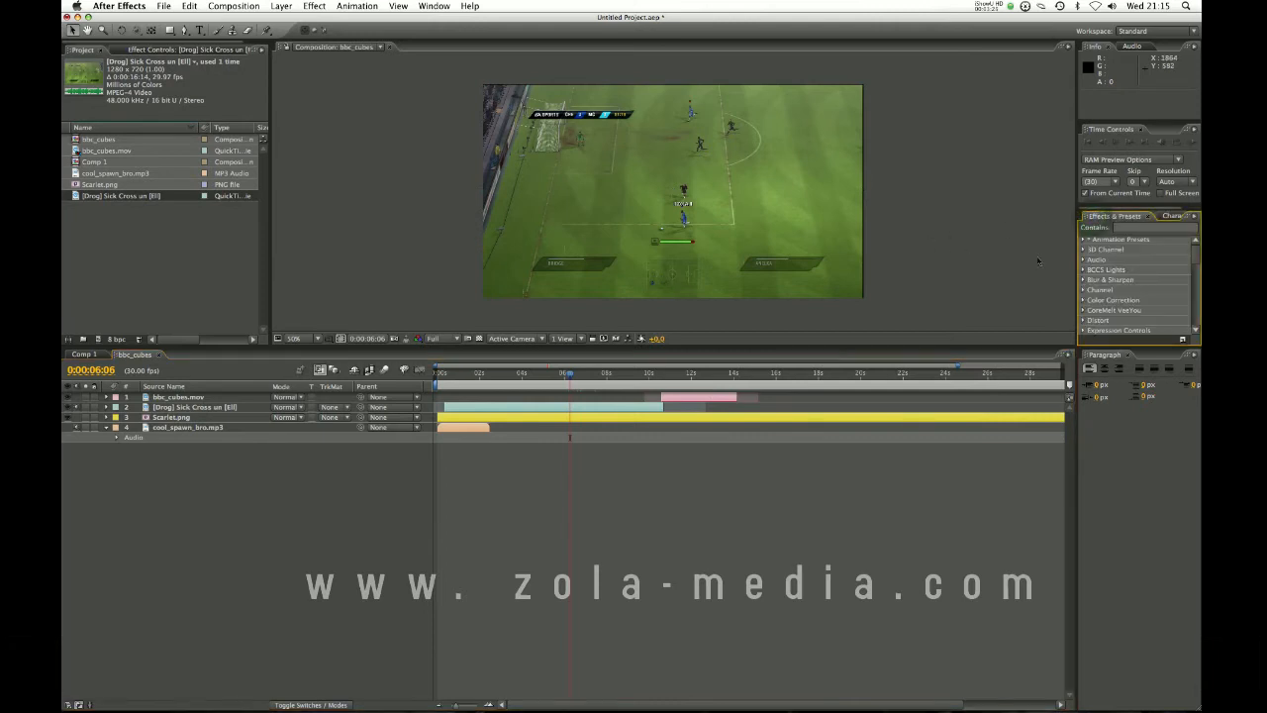
pyautogui.moveTo(1195, 254); pyautogui.dragTo(1194, 257)
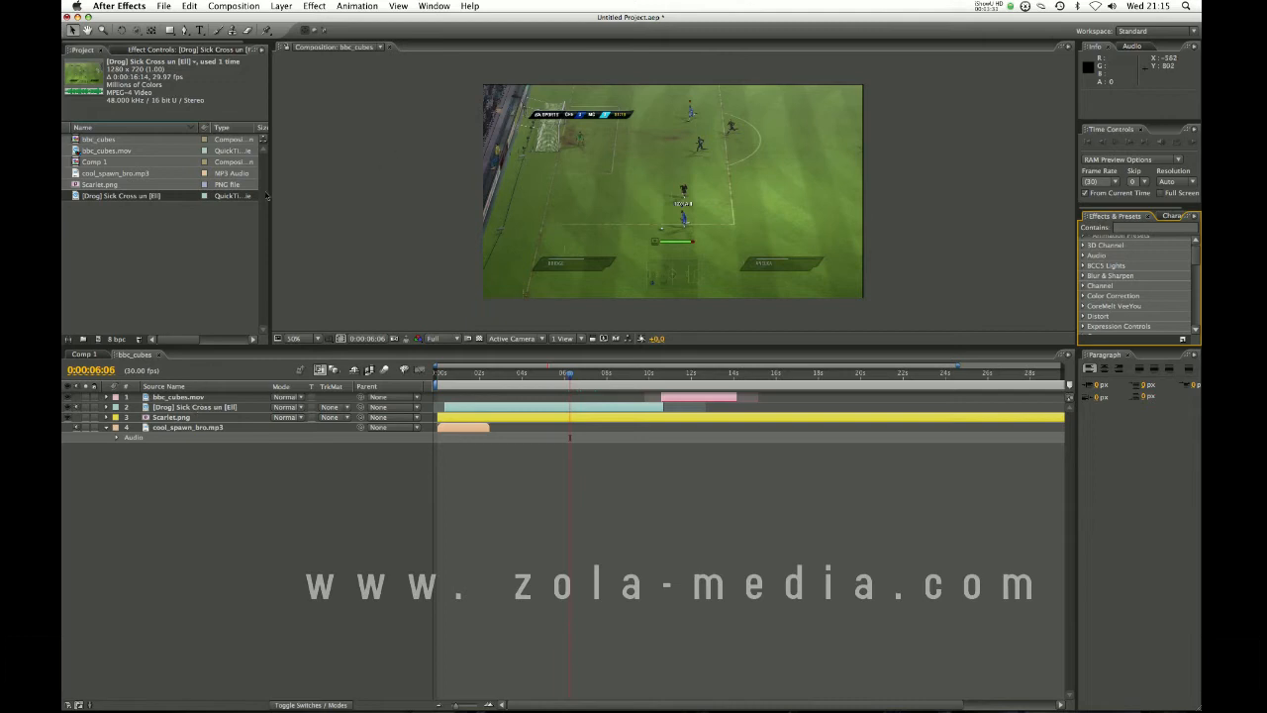
pyautogui.click(314, 6)
pyautogui.click(315, 6)
pyautogui.click(191, 406)
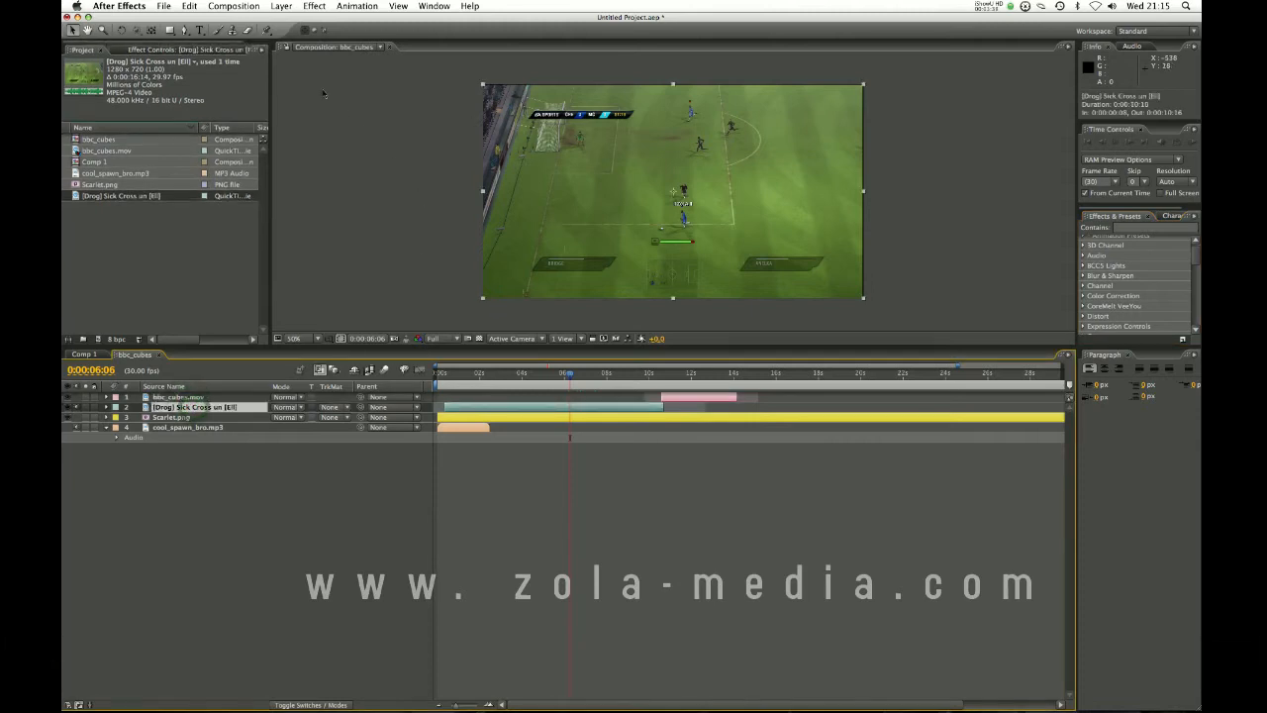
pyautogui.click(315, 6)
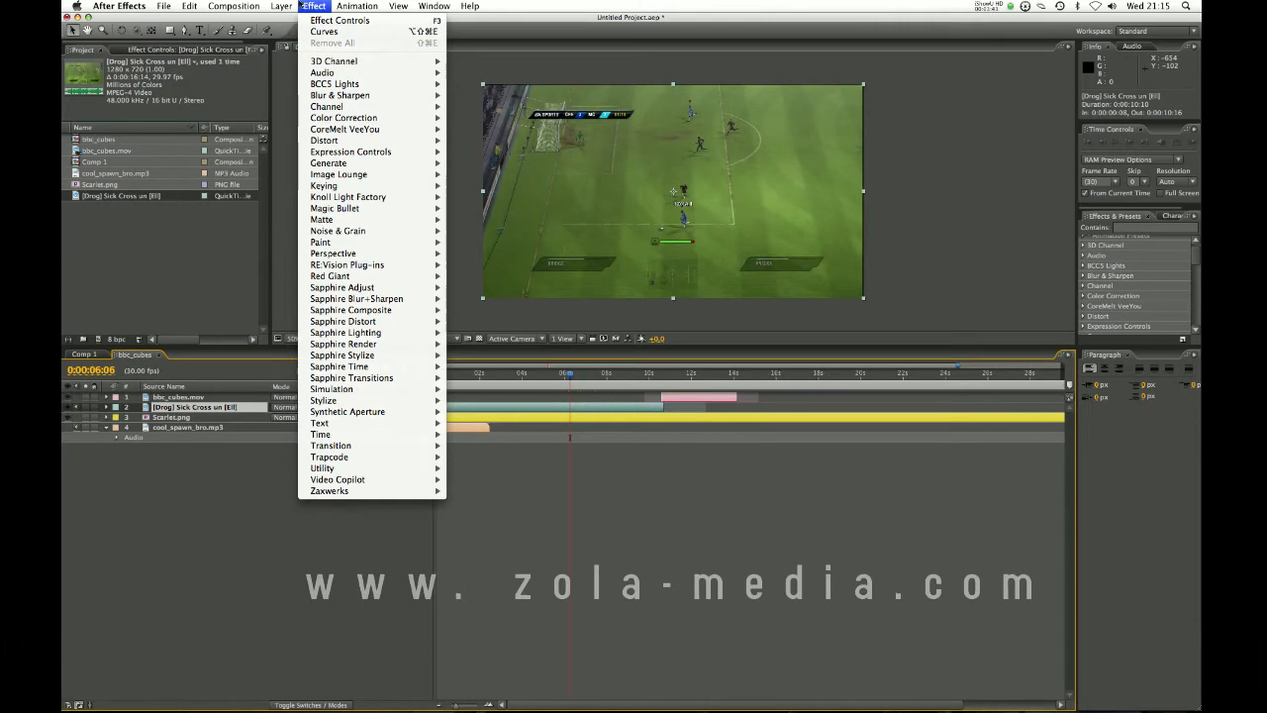
pyautogui.click(294, 6)
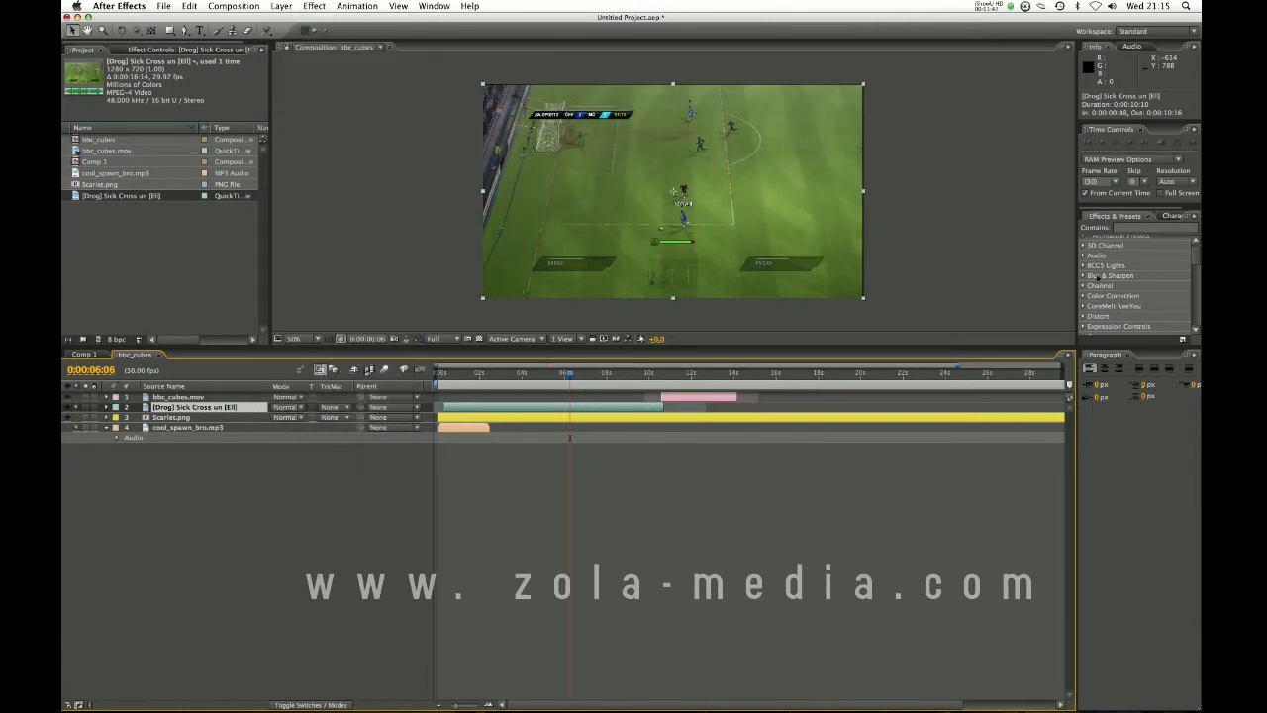
# Apply the Fast Blur effect from the Blur & Sharpen category to the [Drog] Sick Cross un [Ell] layer.
pyautogui.click(1120, 227)
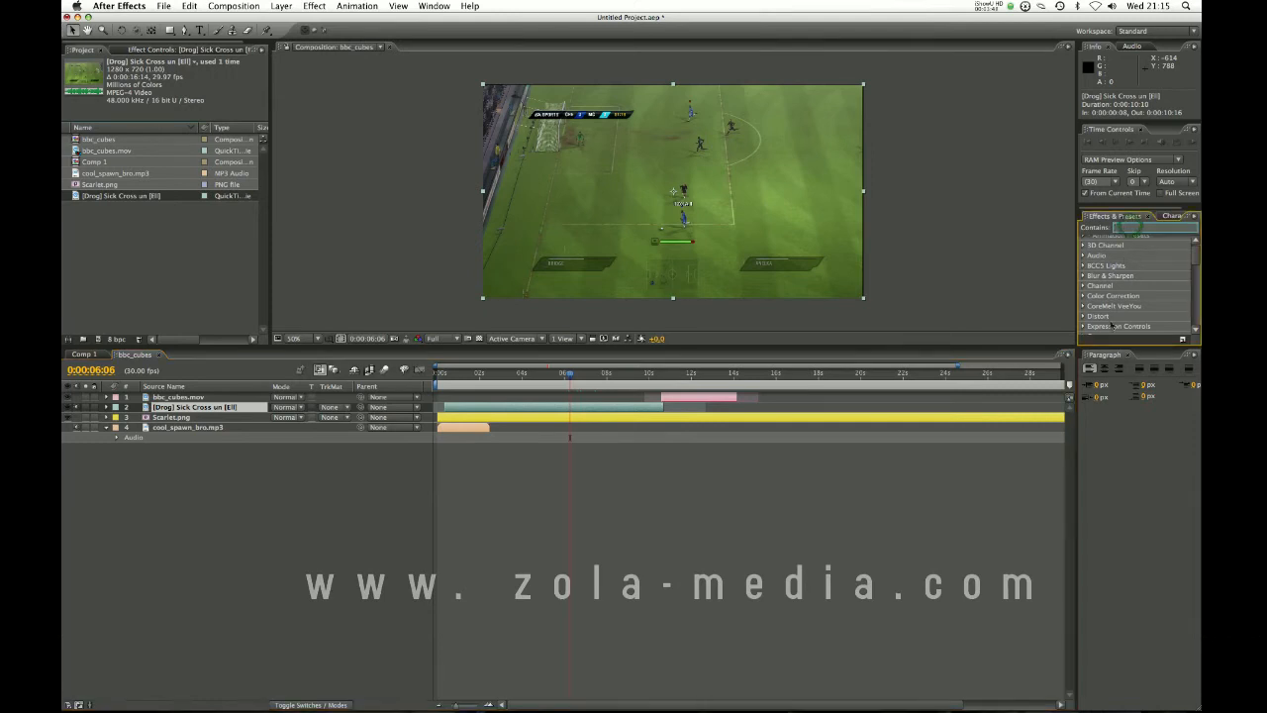
pyautogui.moveTo(1196, 260); pyautogui.dragTo(1196, 260)
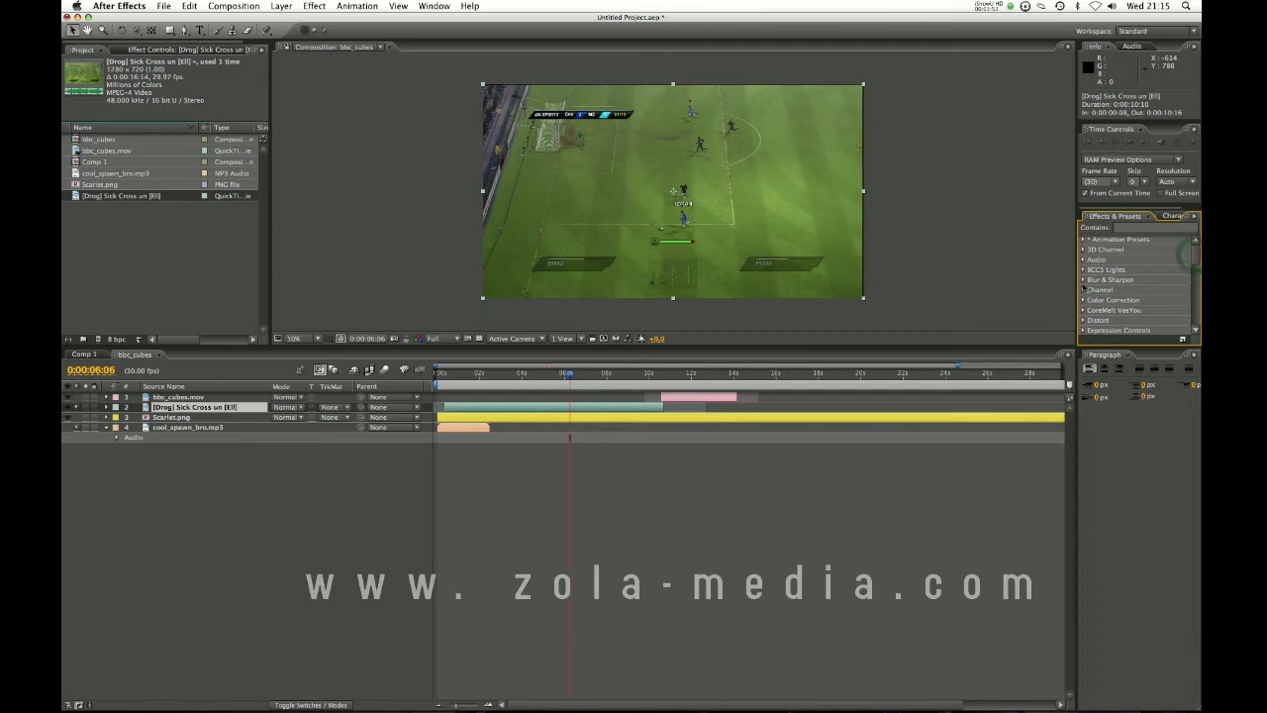
pyautogui.click(1083, 281)
pyautogui.moveTo(1195, 248); pyautogui.dragTo(1191, 262)
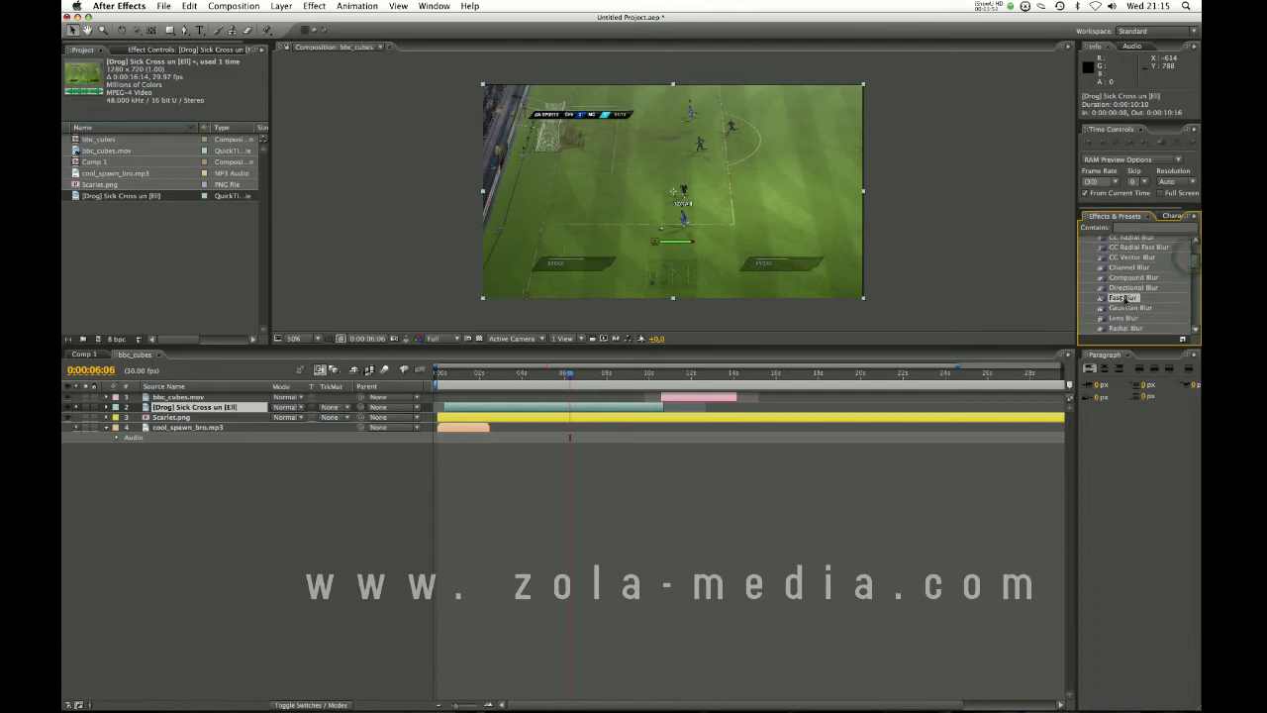
pyautogui.moveTo(1116, 300); pyautogui.dragTo(569, 414)
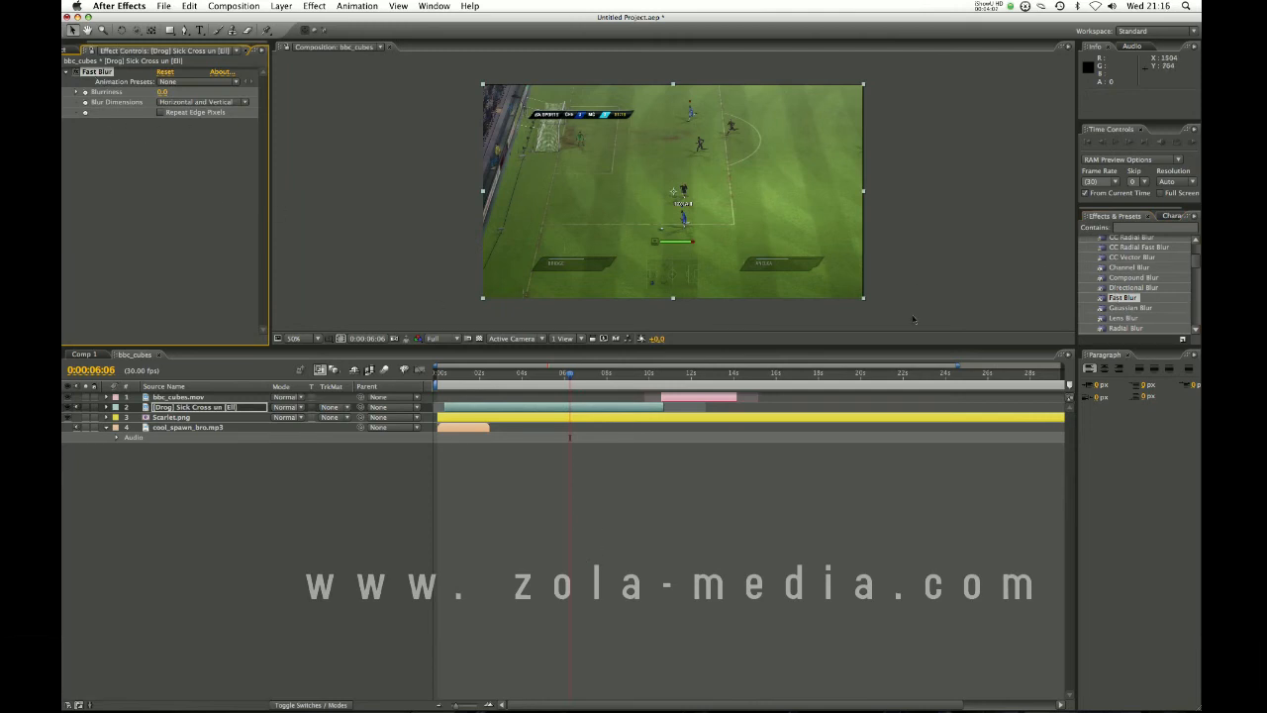
pyautogui.click(190, 407)
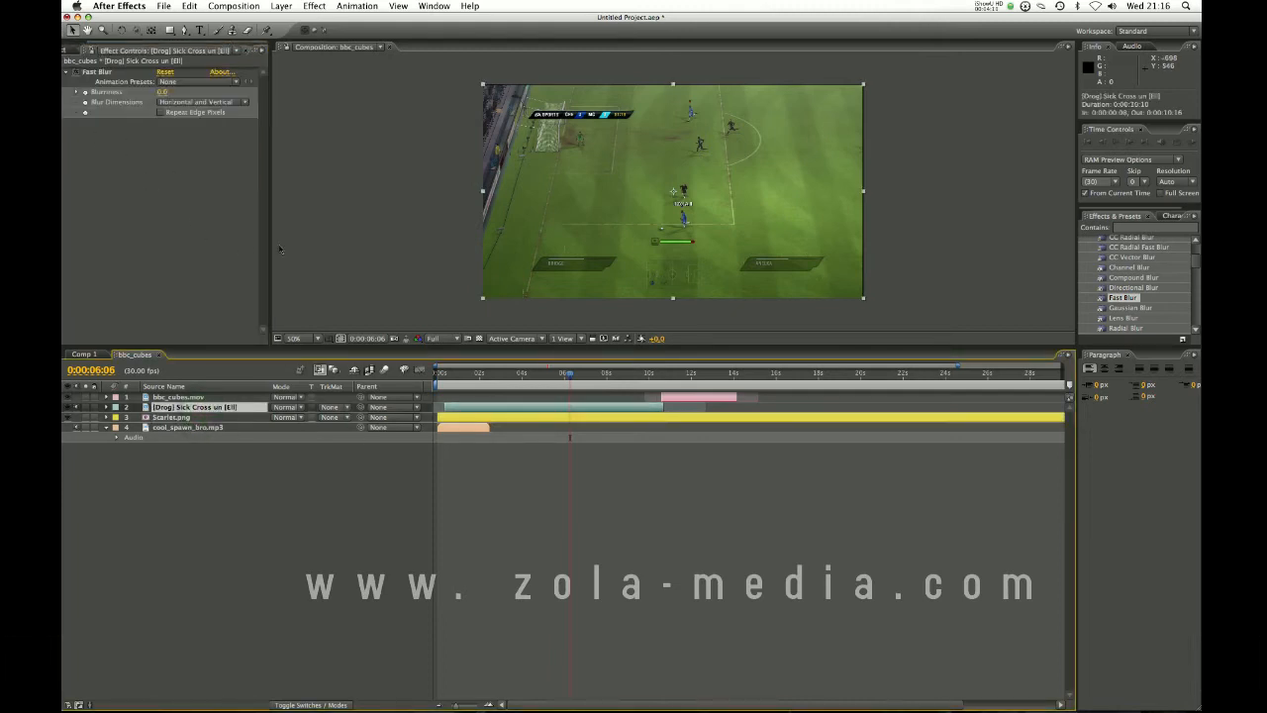
# Set the Fast Blur blurriness to 48, turn on Repeat Edge Pixels and check the result at 0:00:05:05.
pyautogui.click(162, 92)
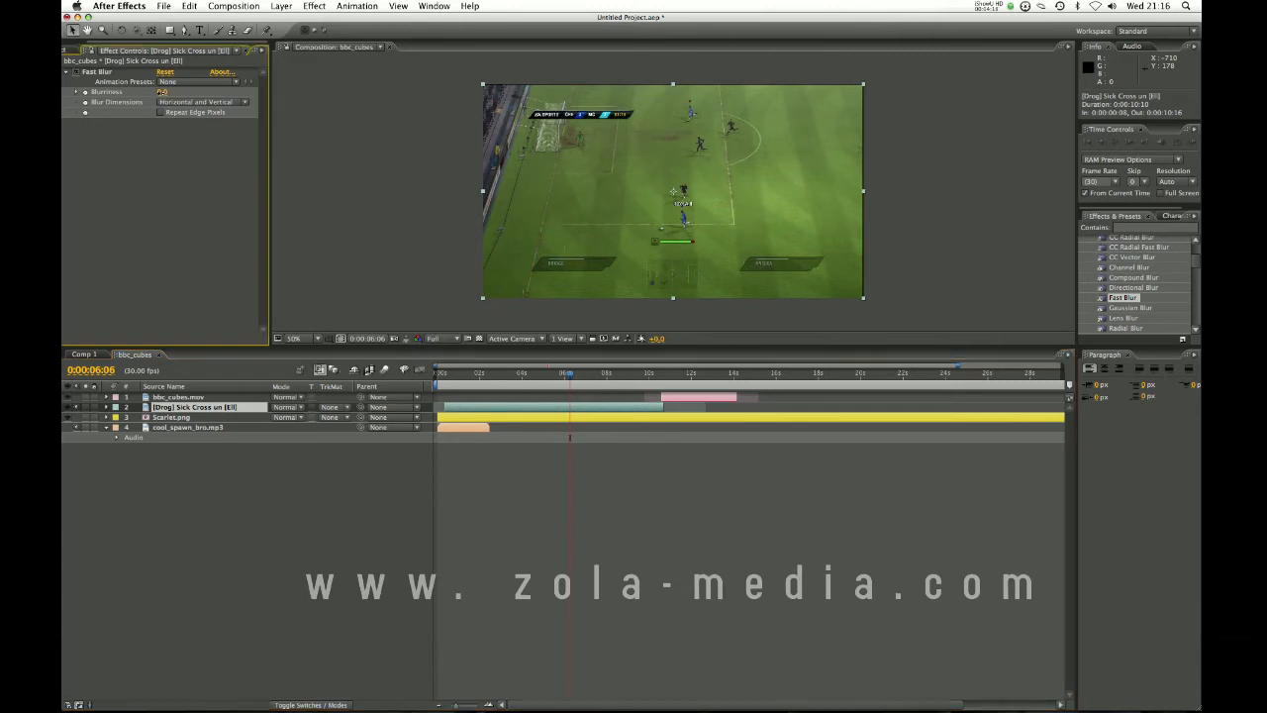
pyautogui.moveTo(163, 92)
pyautogui.mouseDown()
pyautogui.moveTo(211, 81)
pyautogui.moveTo(159, 93)
pyautogui.moveTo(181, 92)
pyautogui.mouseUp()
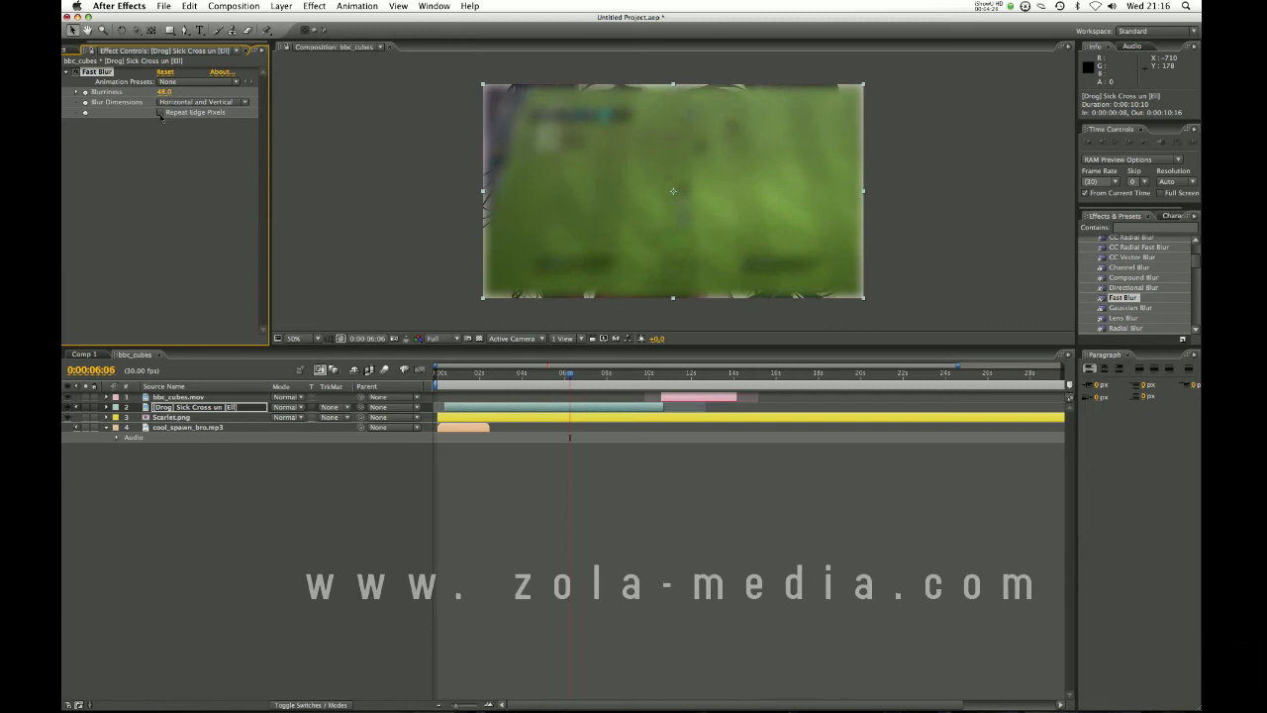
pyautogui.click(159, 113)
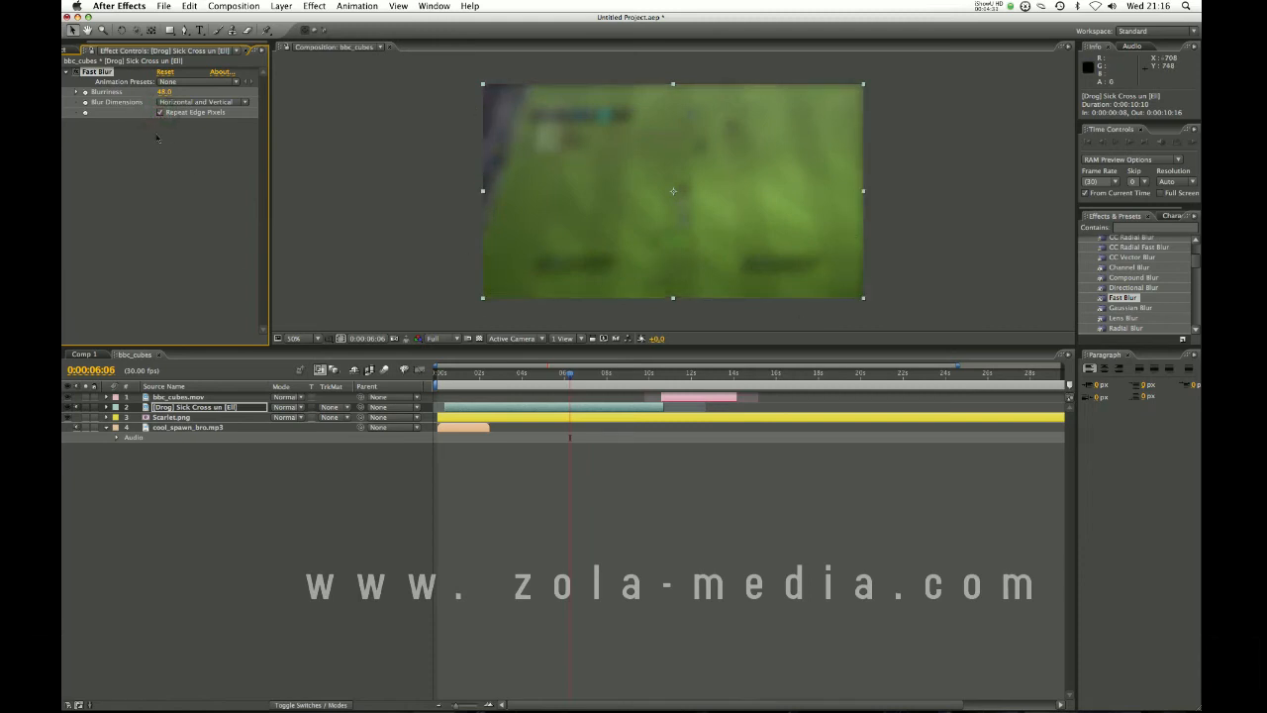
pyautogui.click(159, 112)
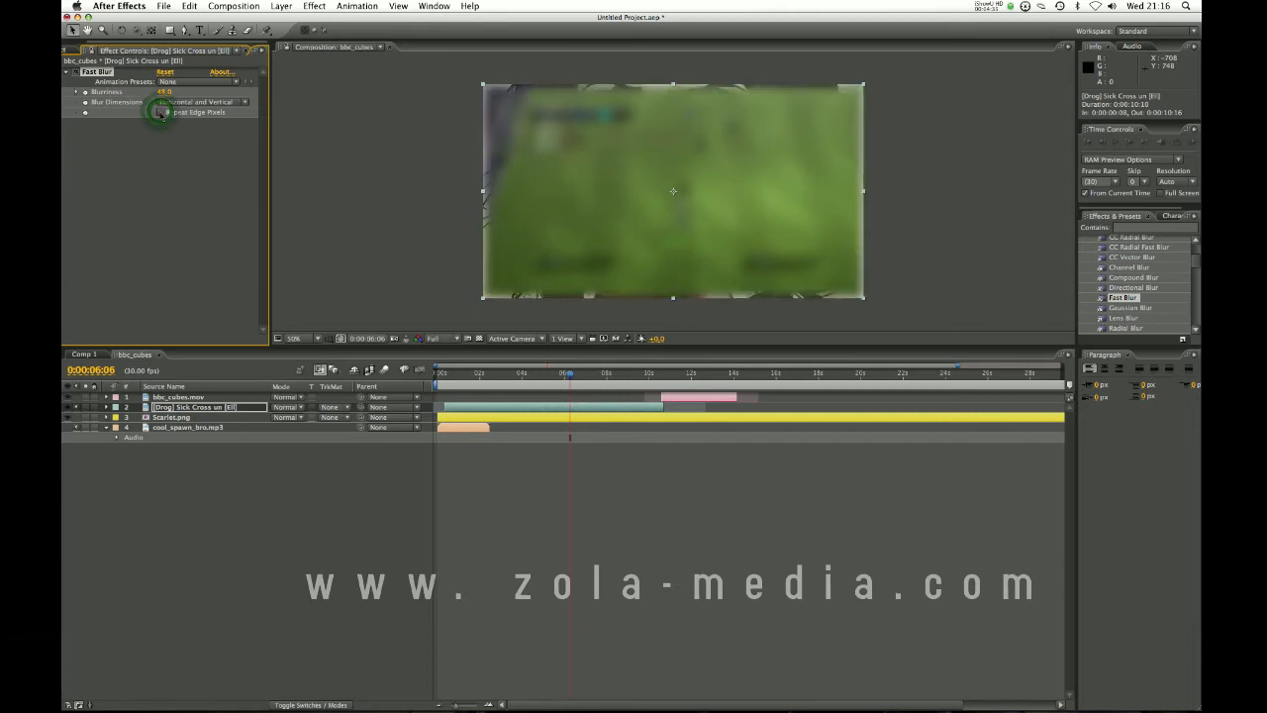
pyautogui.click(159, 112)
pyautogui.moveTo(571, 373); pyautogui.dragTo(548, 374)
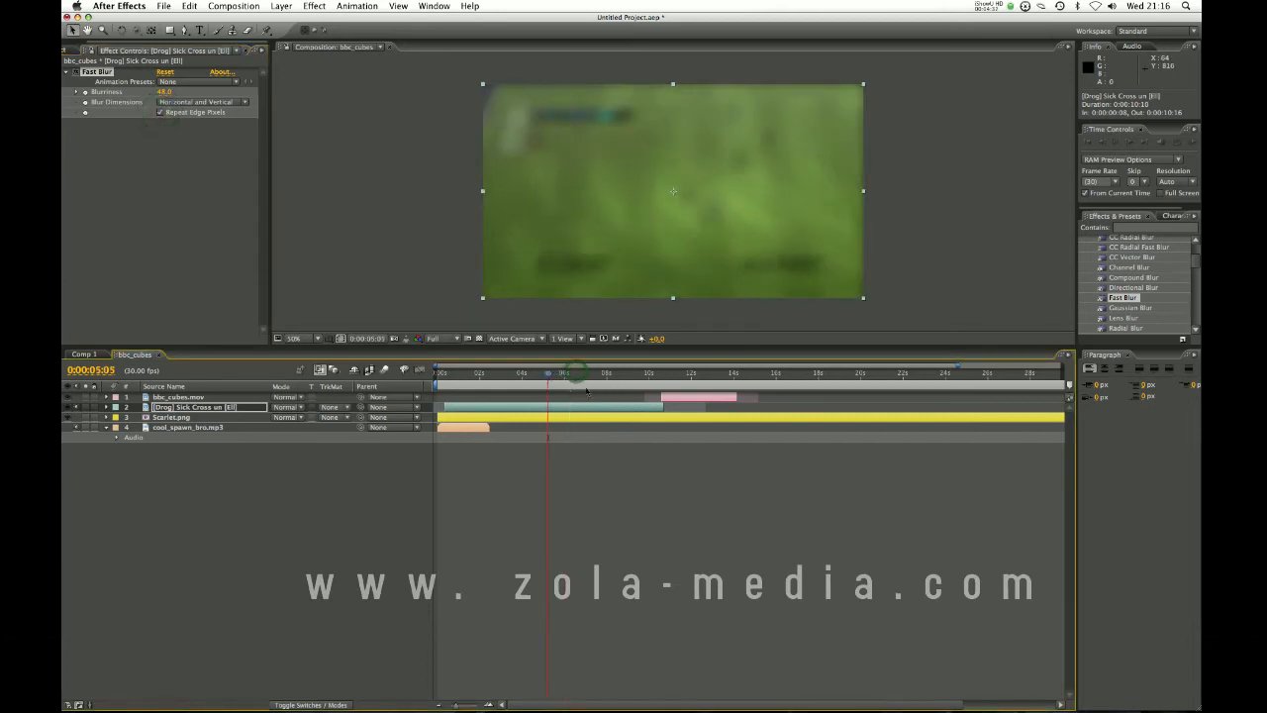
# Apply the Tint effect from the Color Correction category to the [Drog] Sick Cross un [Ell] layer.
pyautogui.moveTo(1197, 267); pyautogui.dragTo(1196, 284)
pyautogui.click(1085, 271)
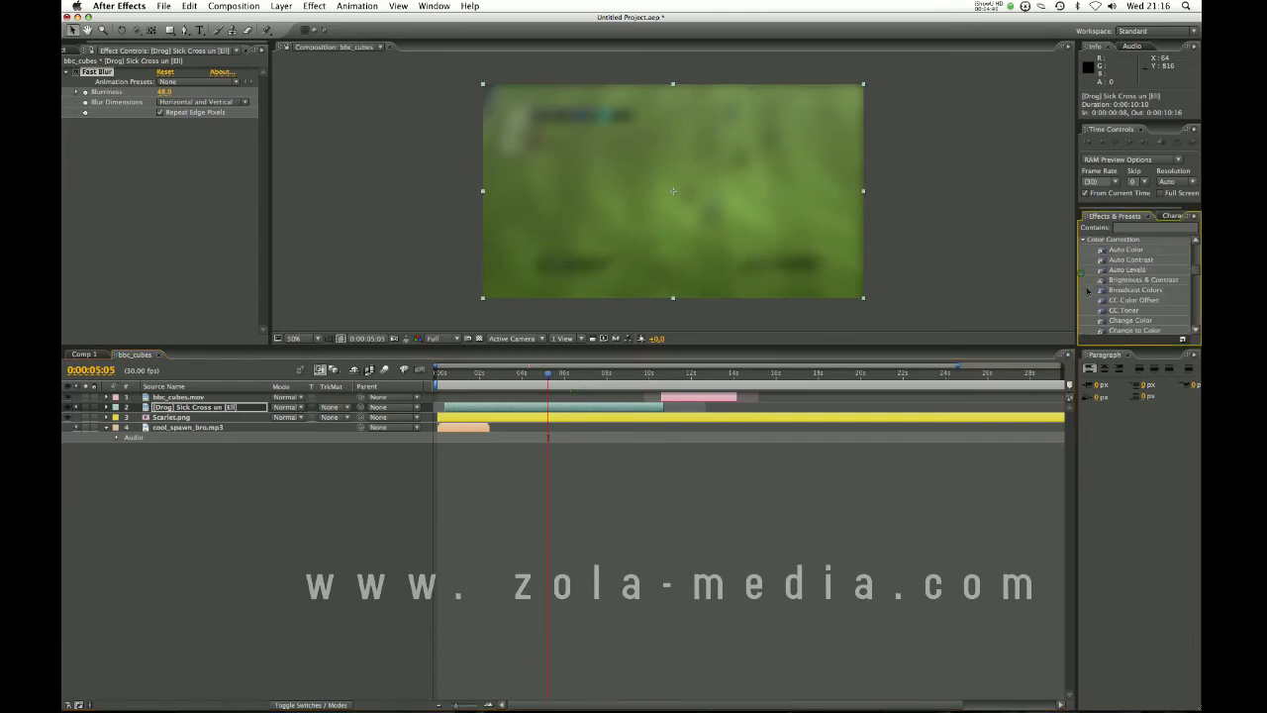
pyautogui.moveTo(1196, 269); pyautogui.dragTo(1196, 296)
pyautogui.moveTo(1118, 271); pyautogui.dragTo(579, 407)
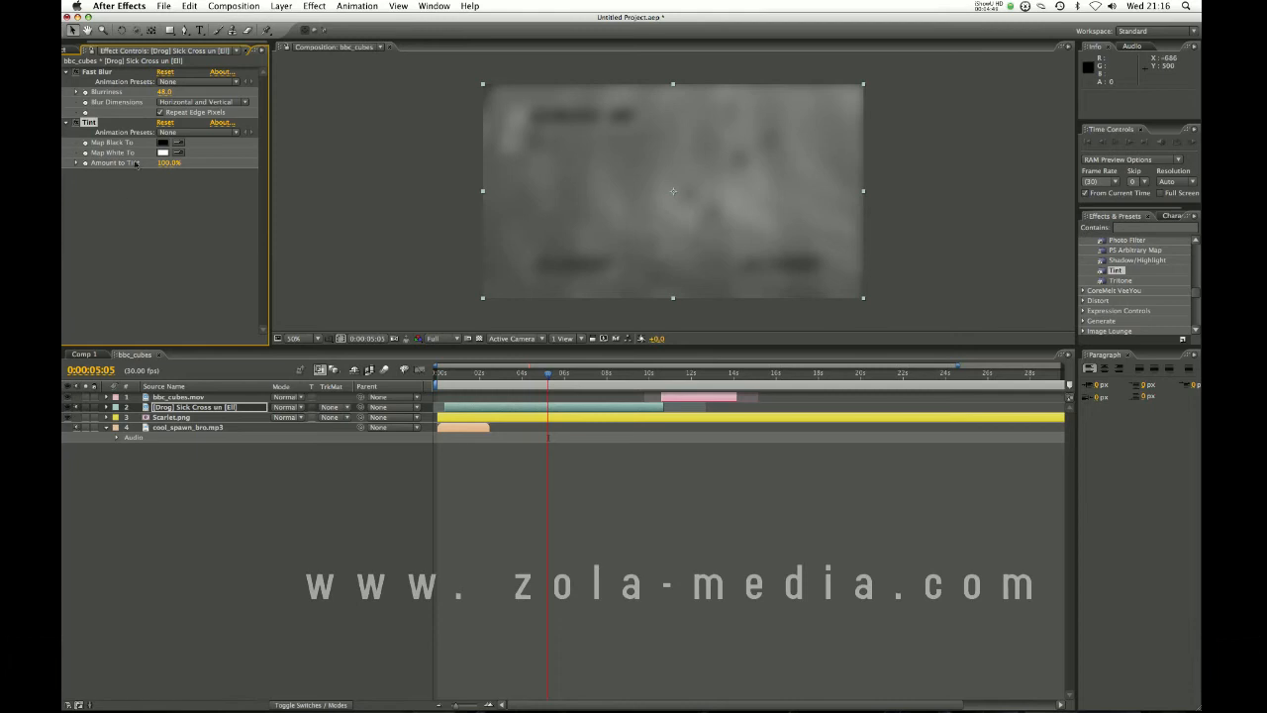
# Switch the Fast Blur and Tint effects off and back on to compare the clip with and without them.
pyautogui.click(97, 74)
pyautogui.click(92, 123)
pyautogui.click(105, 214)
pyautogui.click(92, 123)
pyautogui.click(97, 73)
pyautogui.click(90, 123)
pyautogui.click(76, 73)
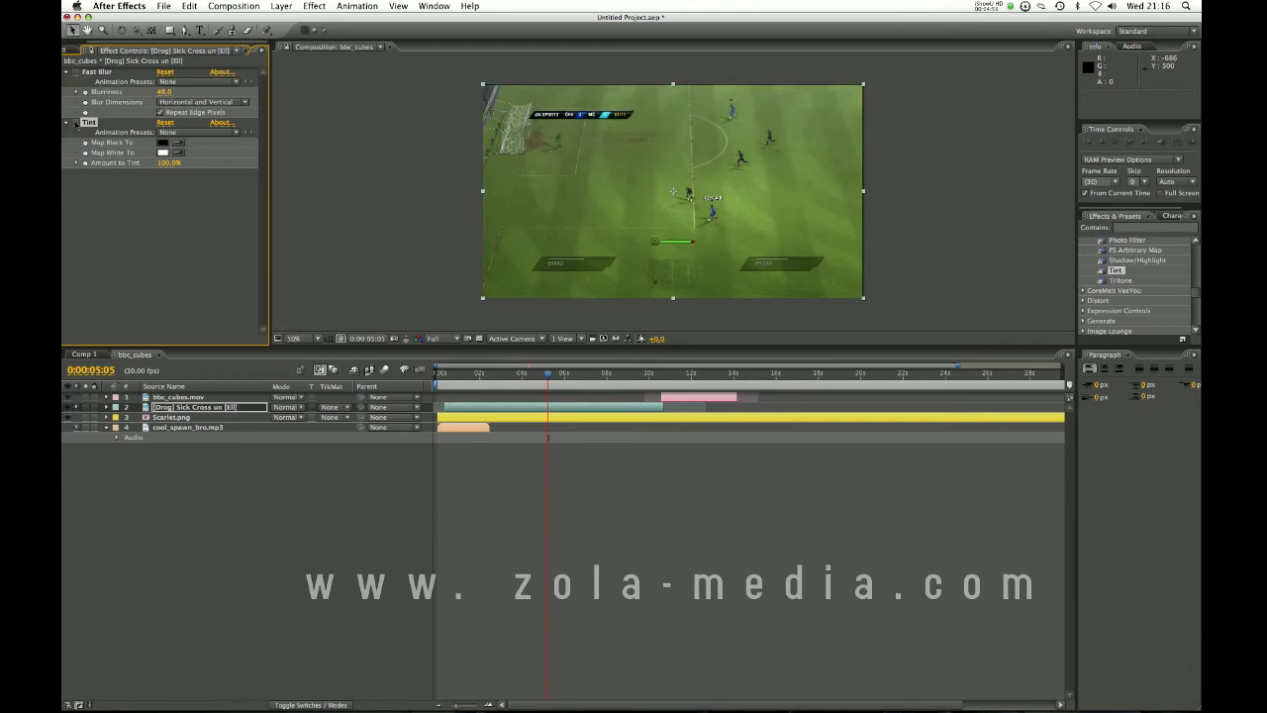
pyautogui.click(74, 73)
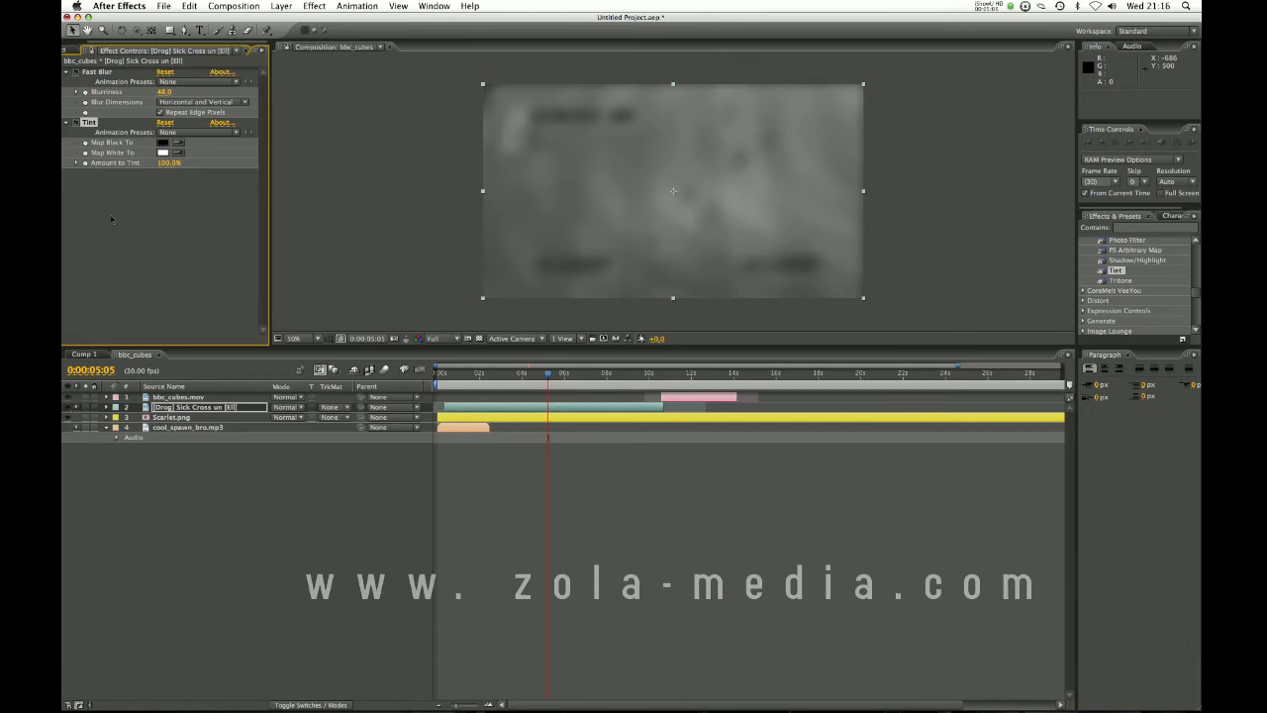
# Position the playhead at 0:00:02:01 and shift the [Drog] Sick Cross un [Ell] clip to start at 0:00:00:01.
pyautogui.moveTo(566, 380)
pyautogui.mouseDown()
pyautogui.moveTo(584, 380)
pyautogui.moveTo(543, 380)
pyautogui.mouseUp()
pyautogui.click(588, 479)
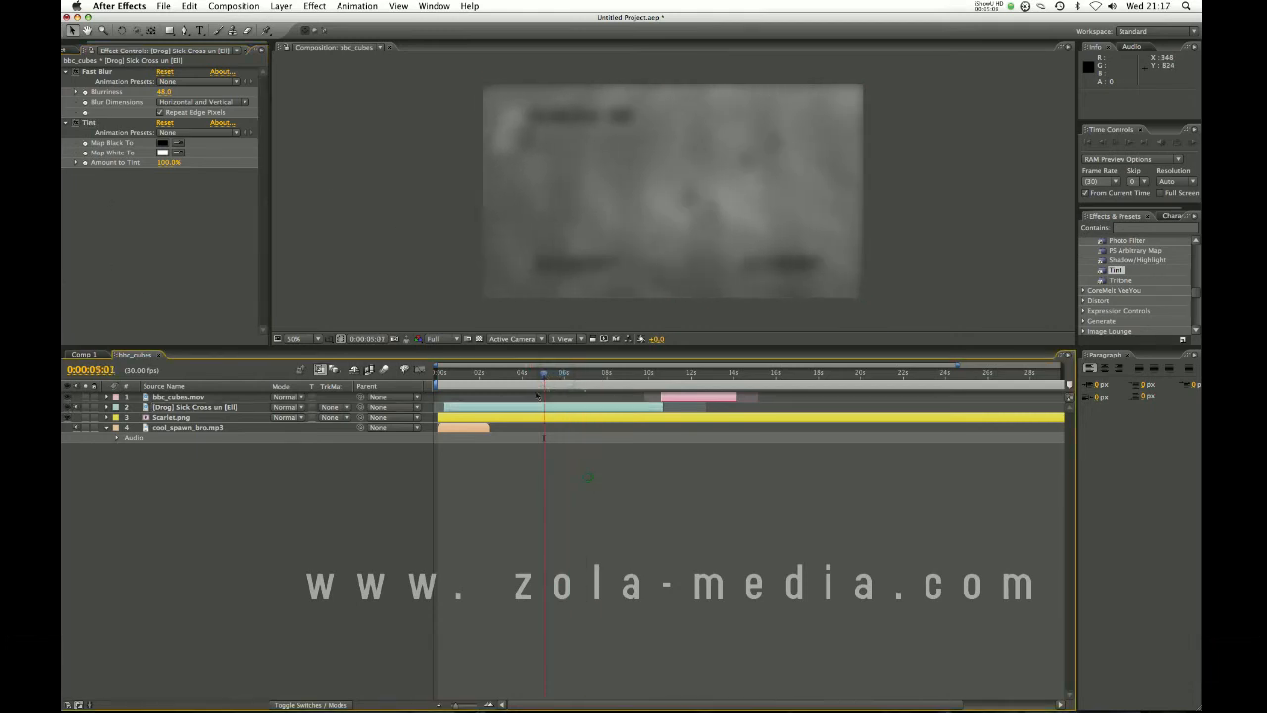
pyautogui.click(501, 376)
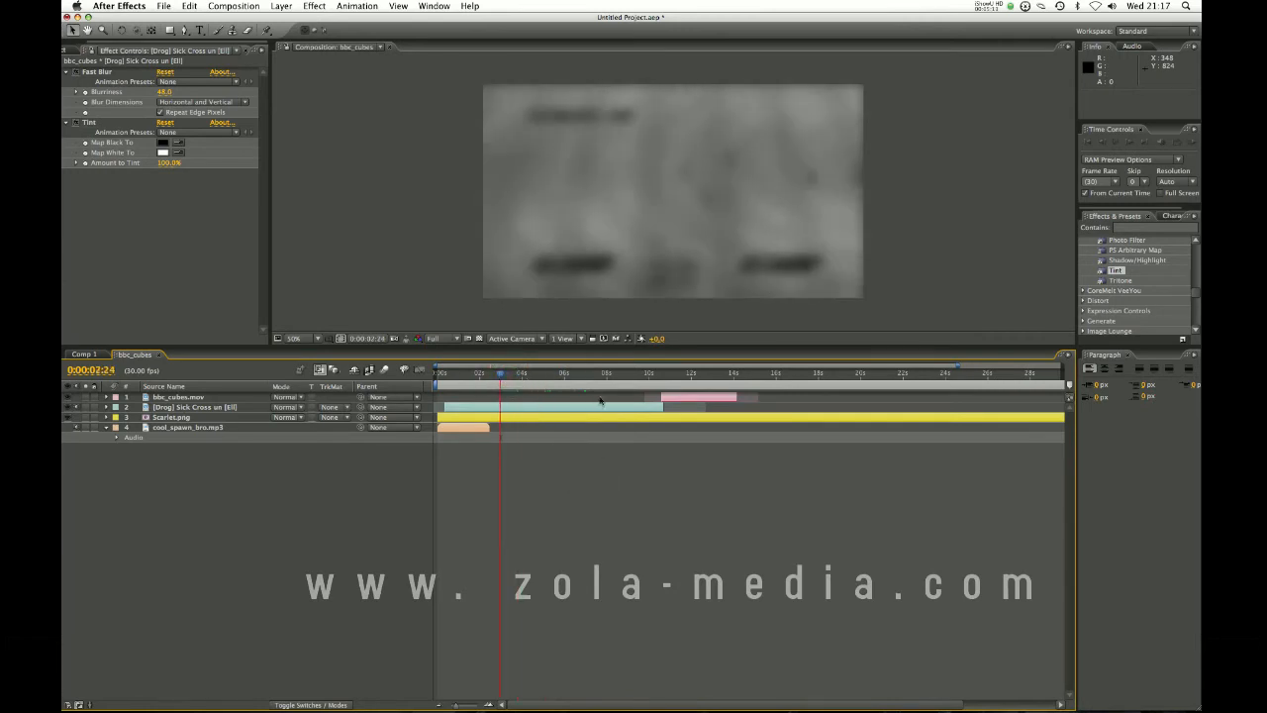
pyautogui.moveTo(503, 386)
pyautogui.mouseDown()
pyautogui.moveTo(515, 381)
pyautogui.moveTo(482, 380)
pyautogui.mouseUp()
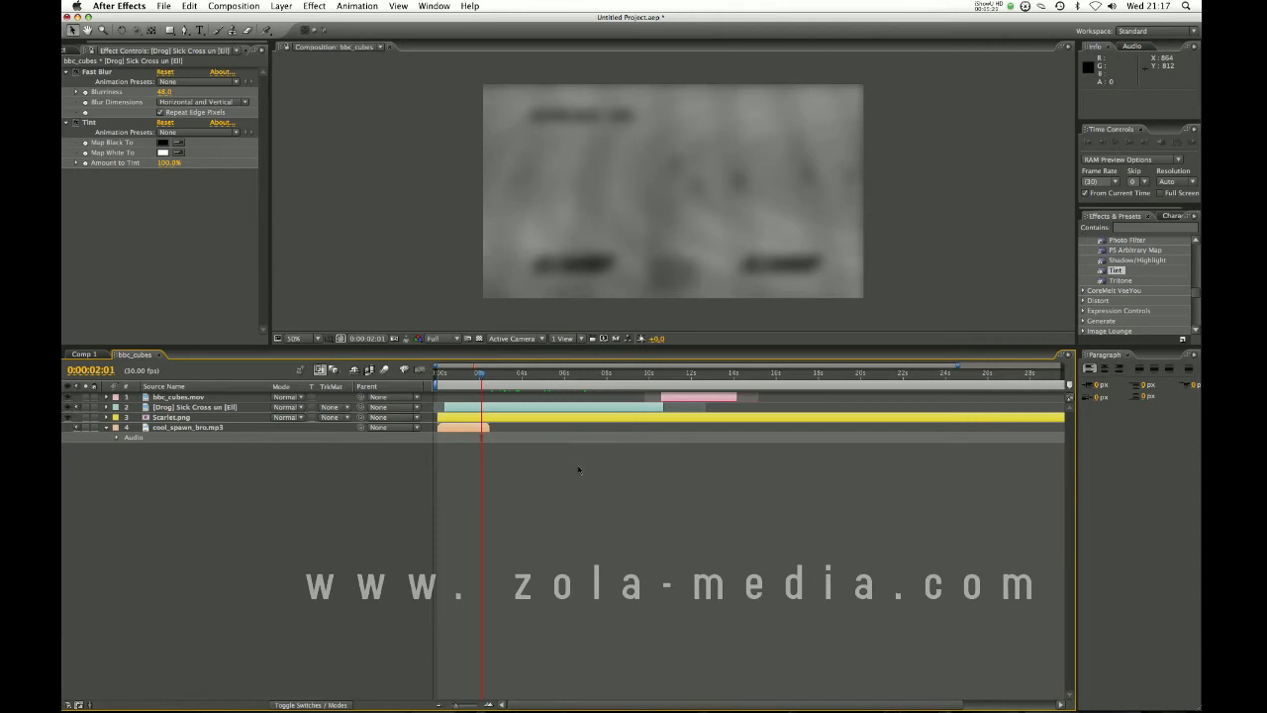
pyautogui.moveTo(493, 412); pyautogui.dragTo(487, 411)
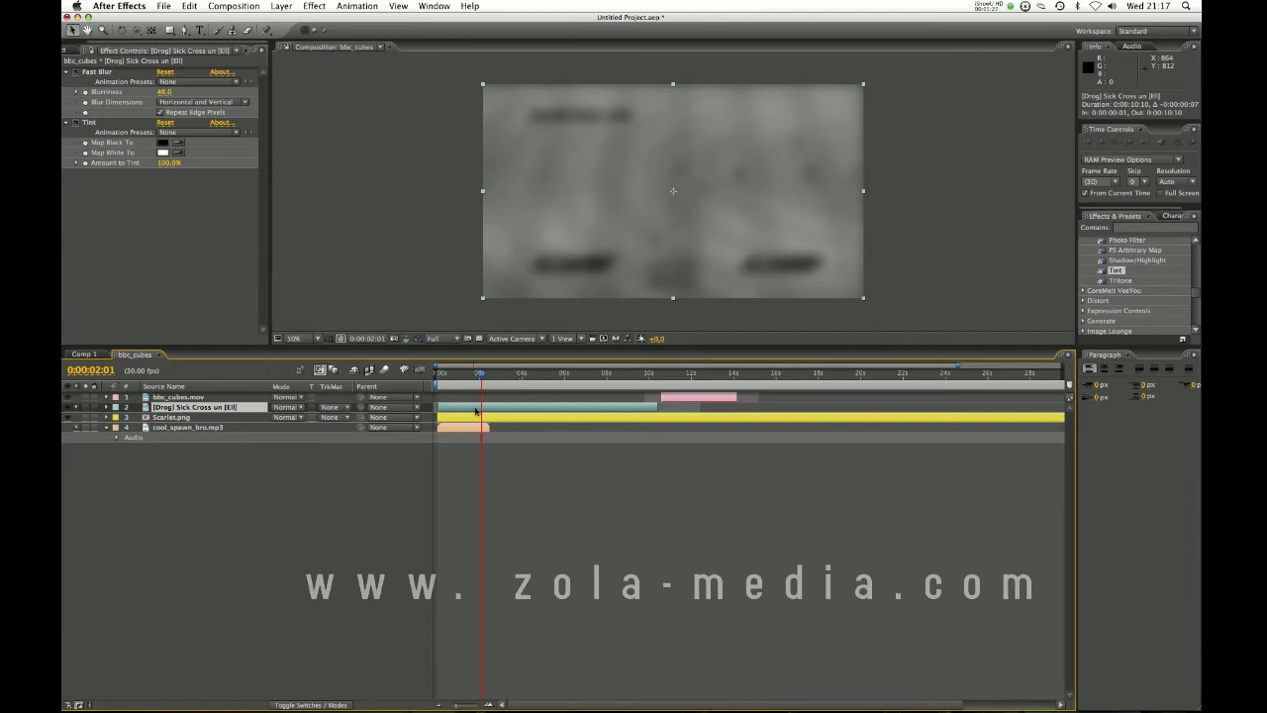
# Reveal the football layer's Transform properties and add a 100% Scale keyframe at 0:00:00:10.
pyautogui.click(106, 406)
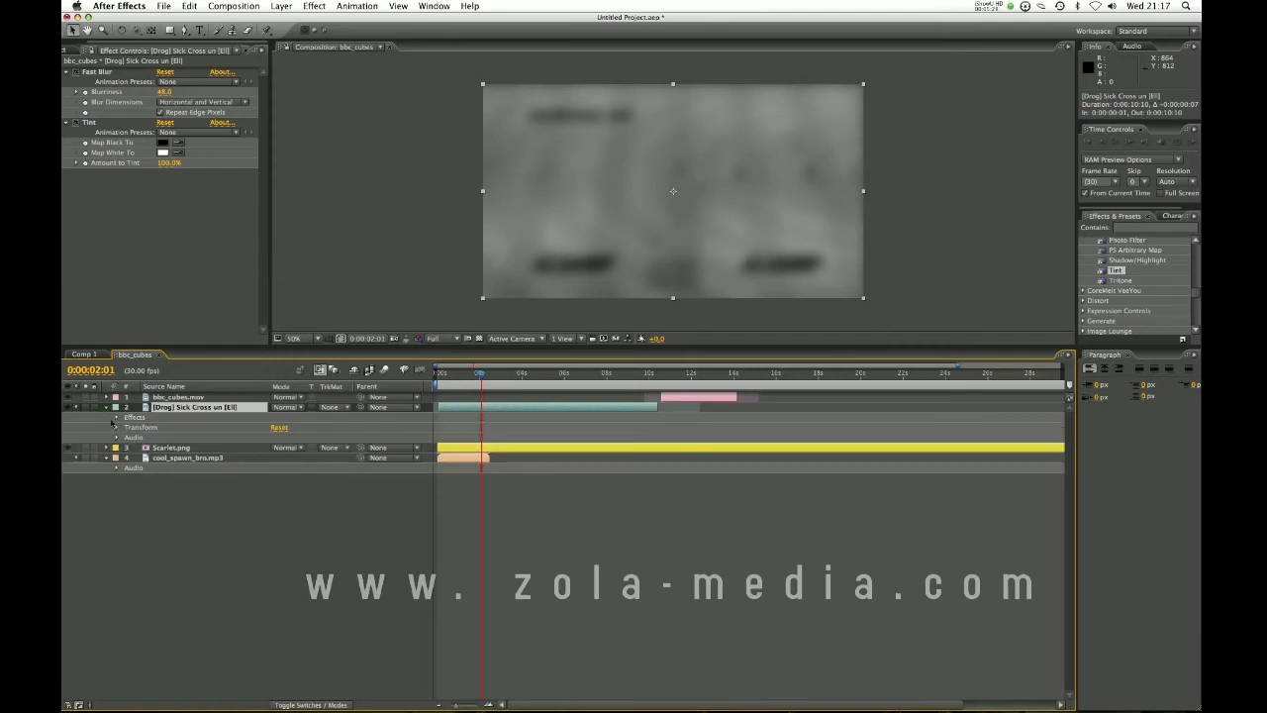
pyautogui.click(116, 427)
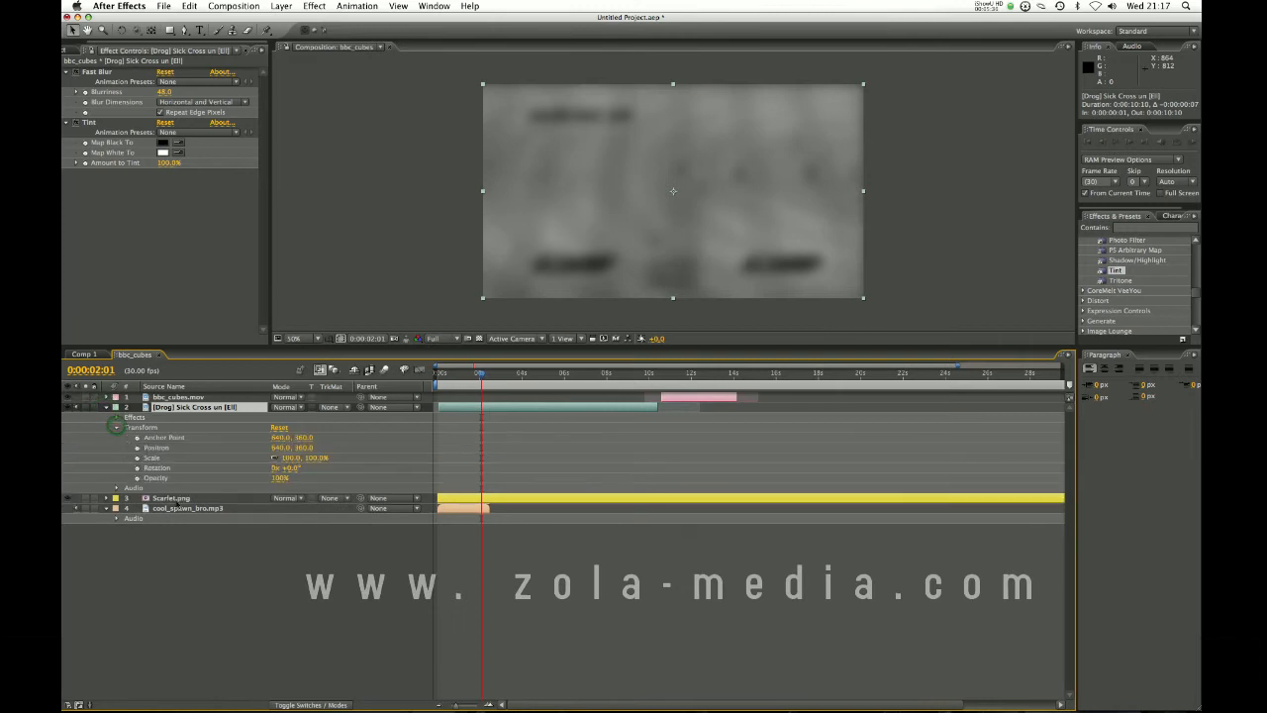
pyautogui.moveTo(482, 374); pyautogui.dragTo(489, 374)
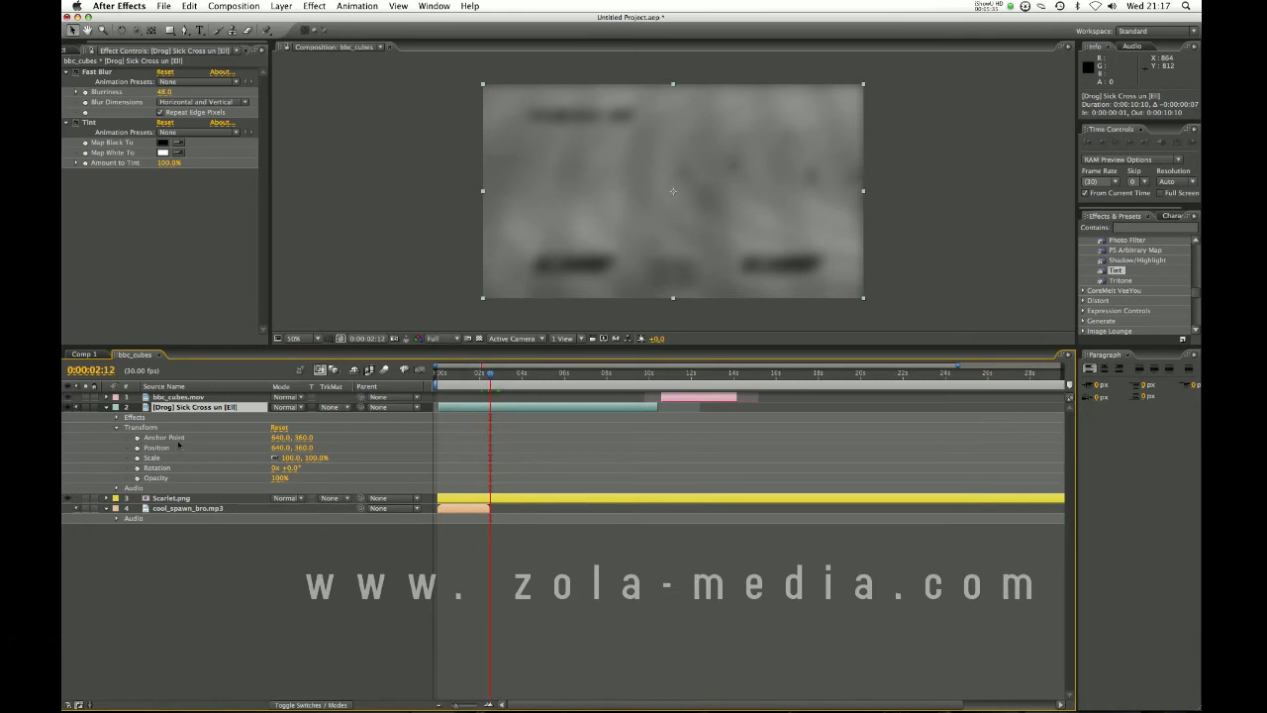
pyautogui.click(158, 448)
pyautogui.click(156, 458)
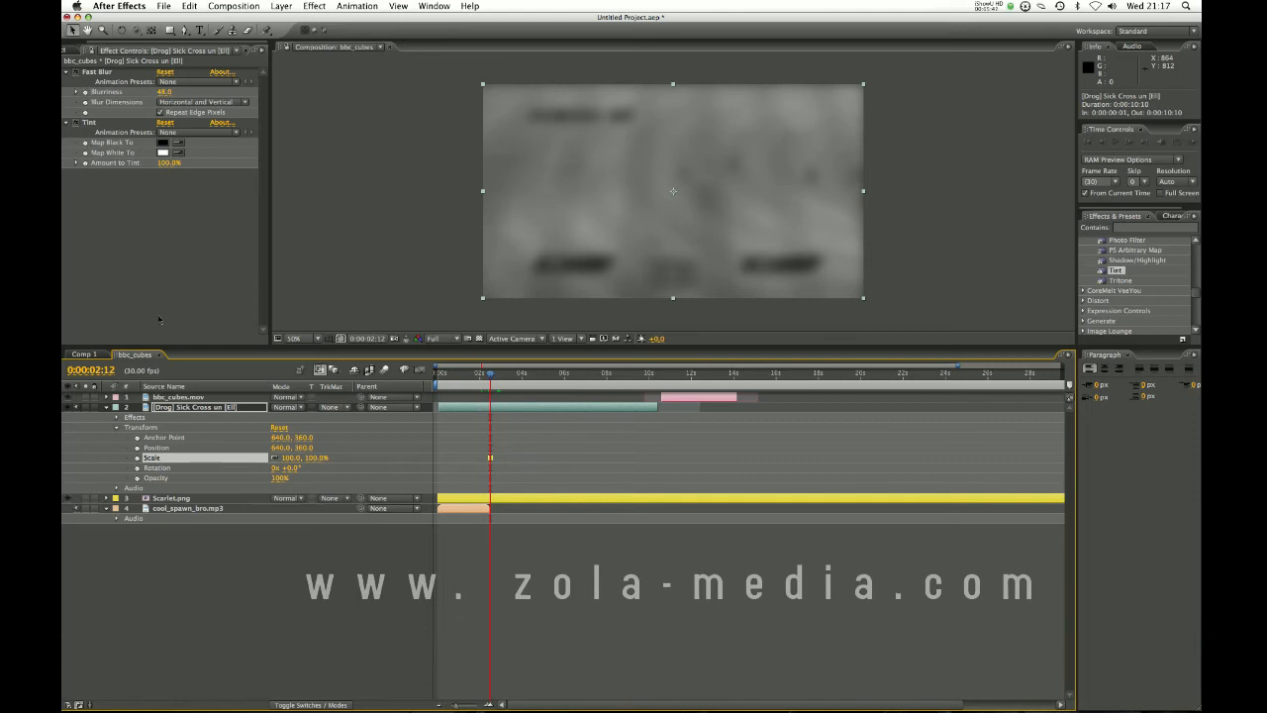
pyautogui.click(451, 388)
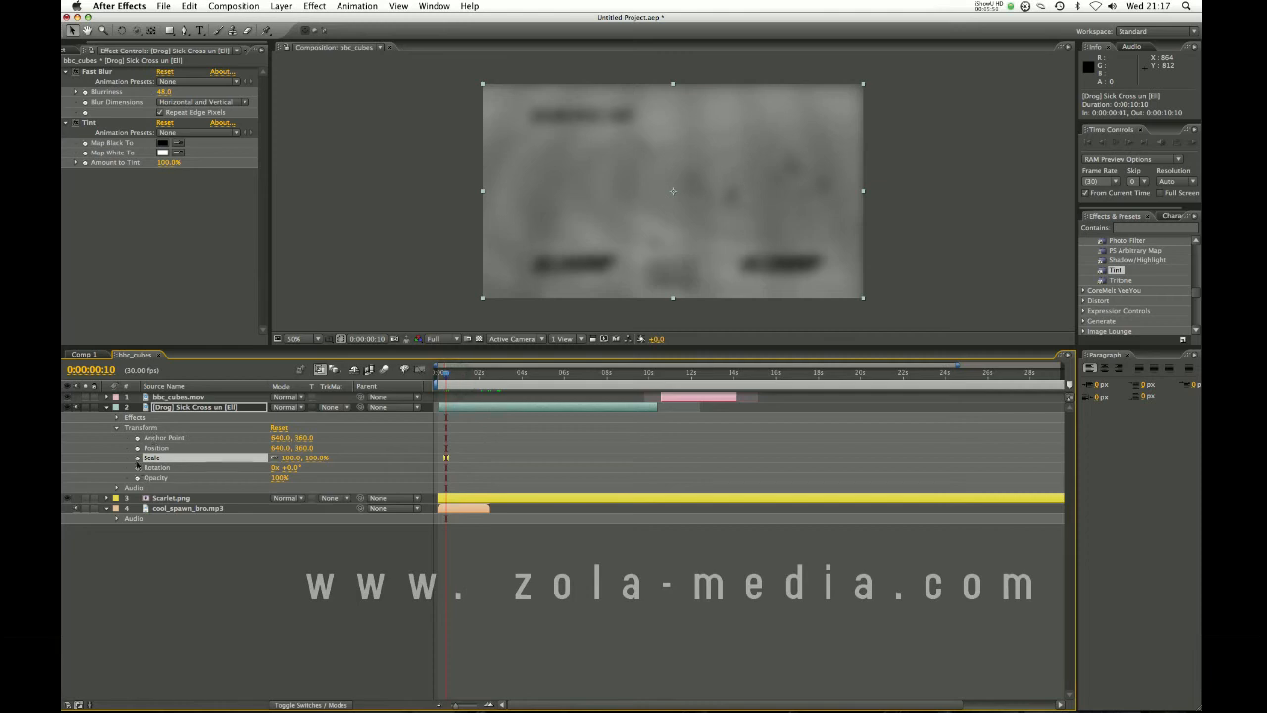
pyautogui.click(137, 458)
pyautogui.moveTo(458, 445); pyautogui.dragTo(447, 469)
pyautogui.click(459, 460)
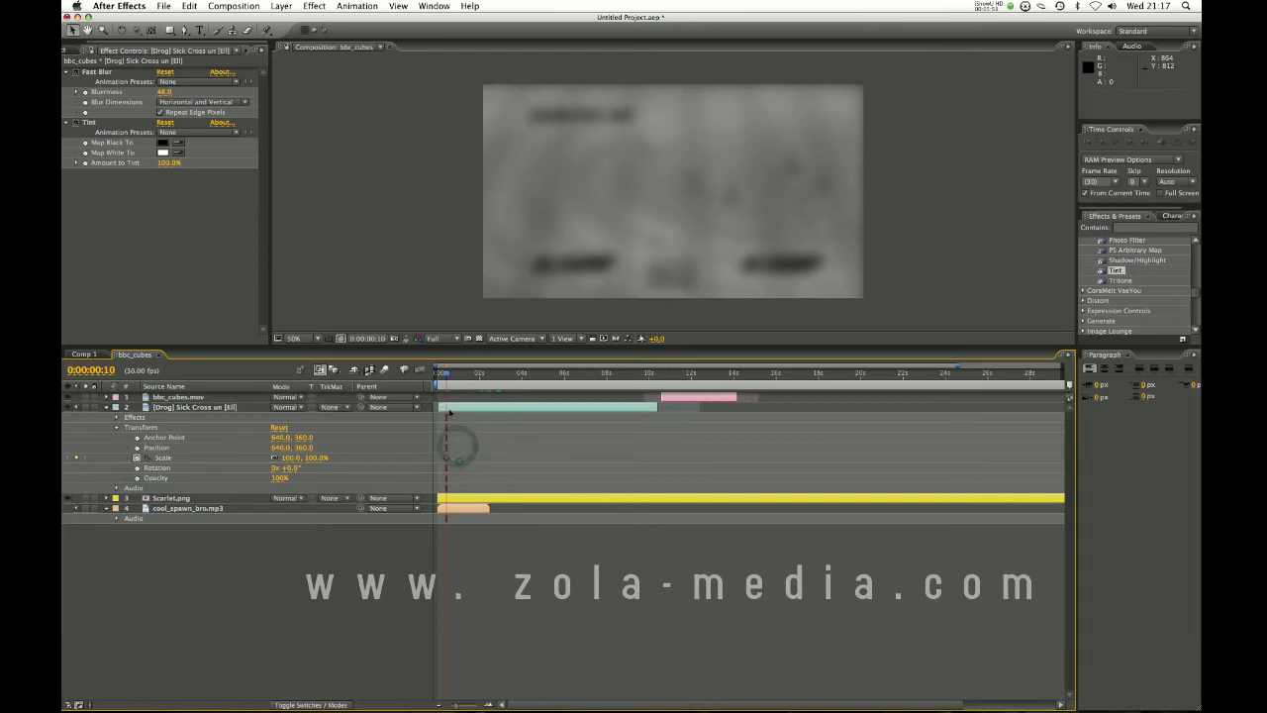
# Add a 185% Scale keyframe at 0:00:04:00 on the football layer and disable its Tint and Fast Blur effects.
pyautogui.click(450, 374)
pyautogui.moveTo(447, 375); pyautogui.dragTo(522, 381)
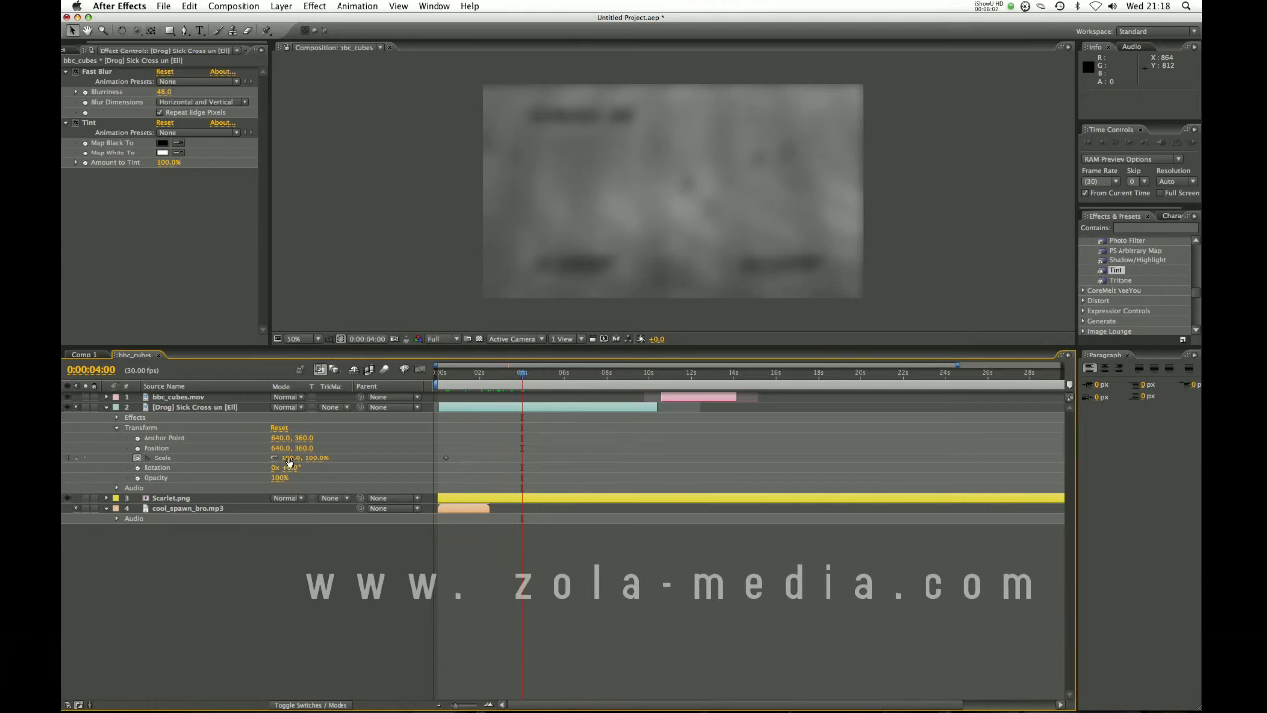
pyautogui.moveTo(286, 458); pyautogui.dragTo(325, 443)
pyautogui.click(75, 123)
pyautogui.click(74, 72)
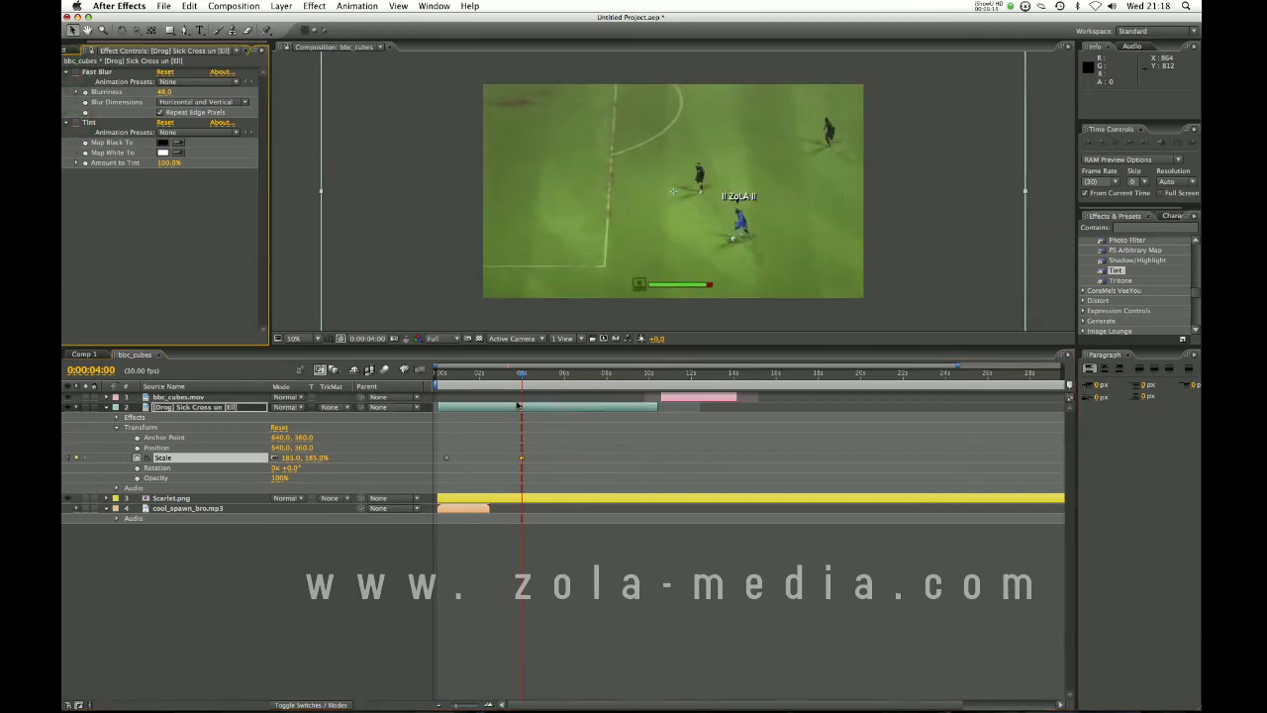
# Examine the two Scale keyframes and preview the football clip's zoom between 0:00:00:10 and 0:00:04:00.
pyautogui.moveTo(543, 440); pyautogui.dragTo(513, 472)
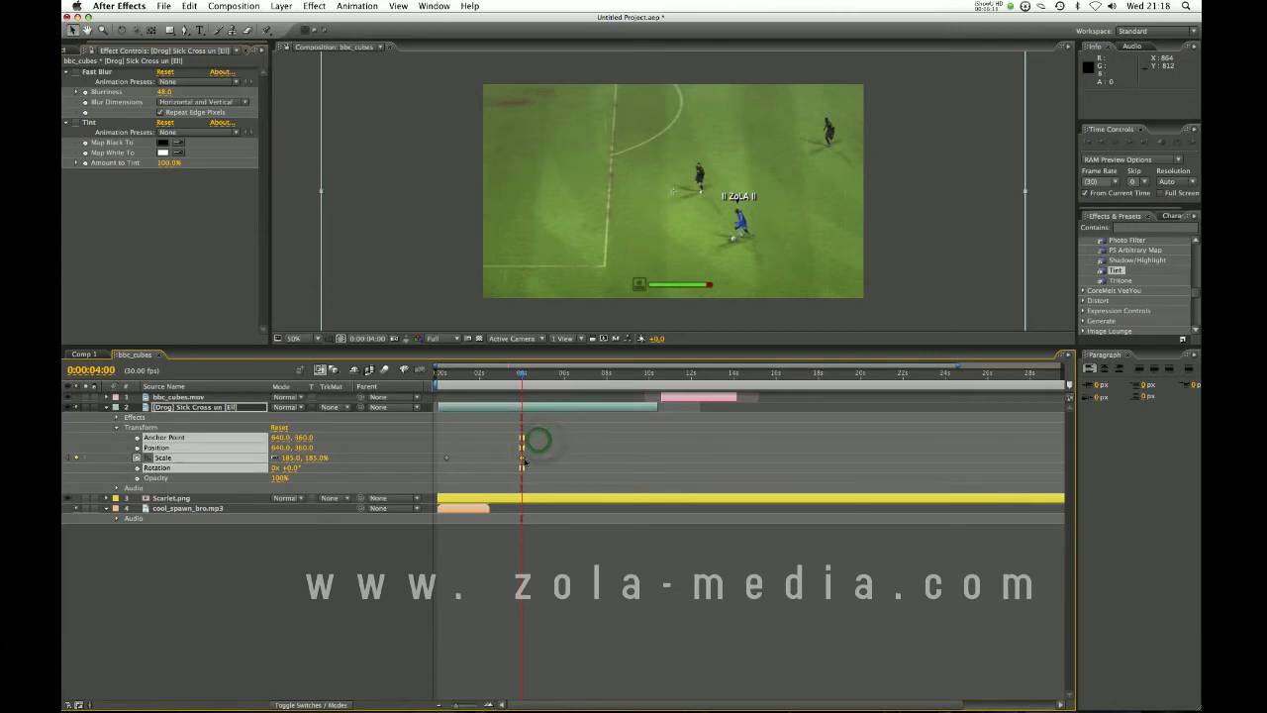
pyautogui.moveTo(522, 378); pyautogui.dragTo(446, 390)
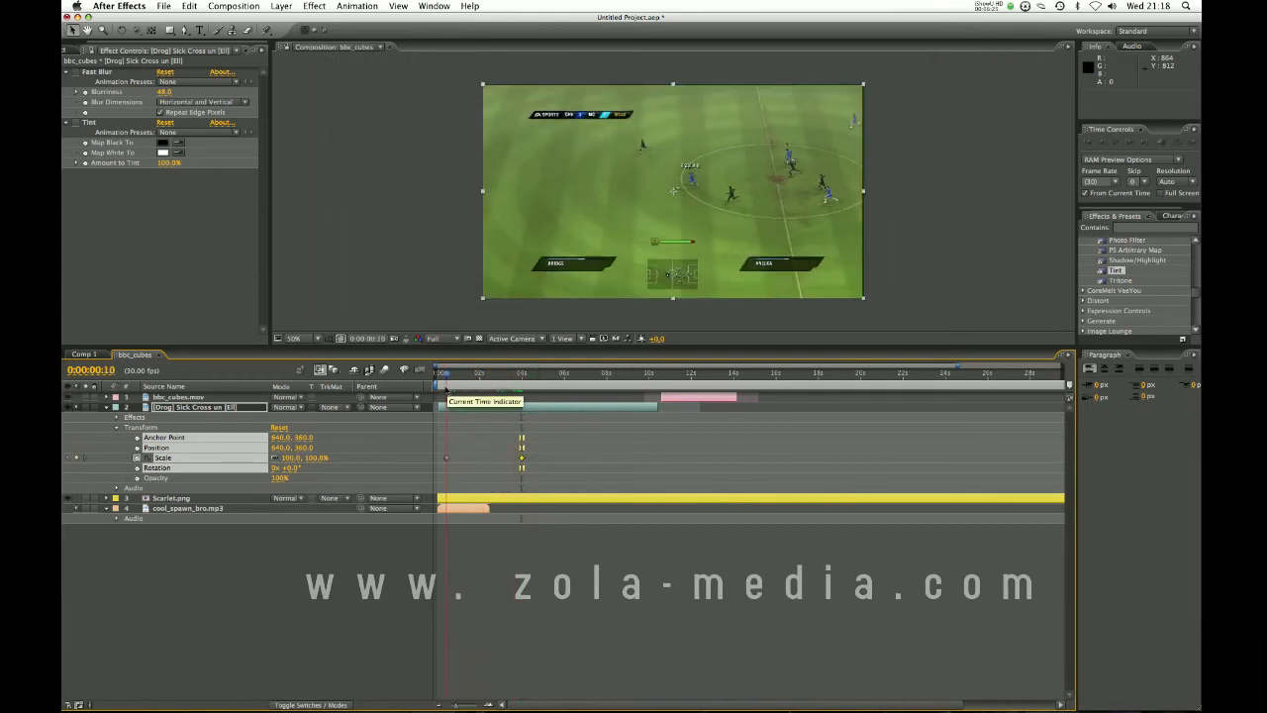
pyautogui.moveTo(444, 449); pyautogui.dragTo(530, 462)
pyautogui.click(446, 377)
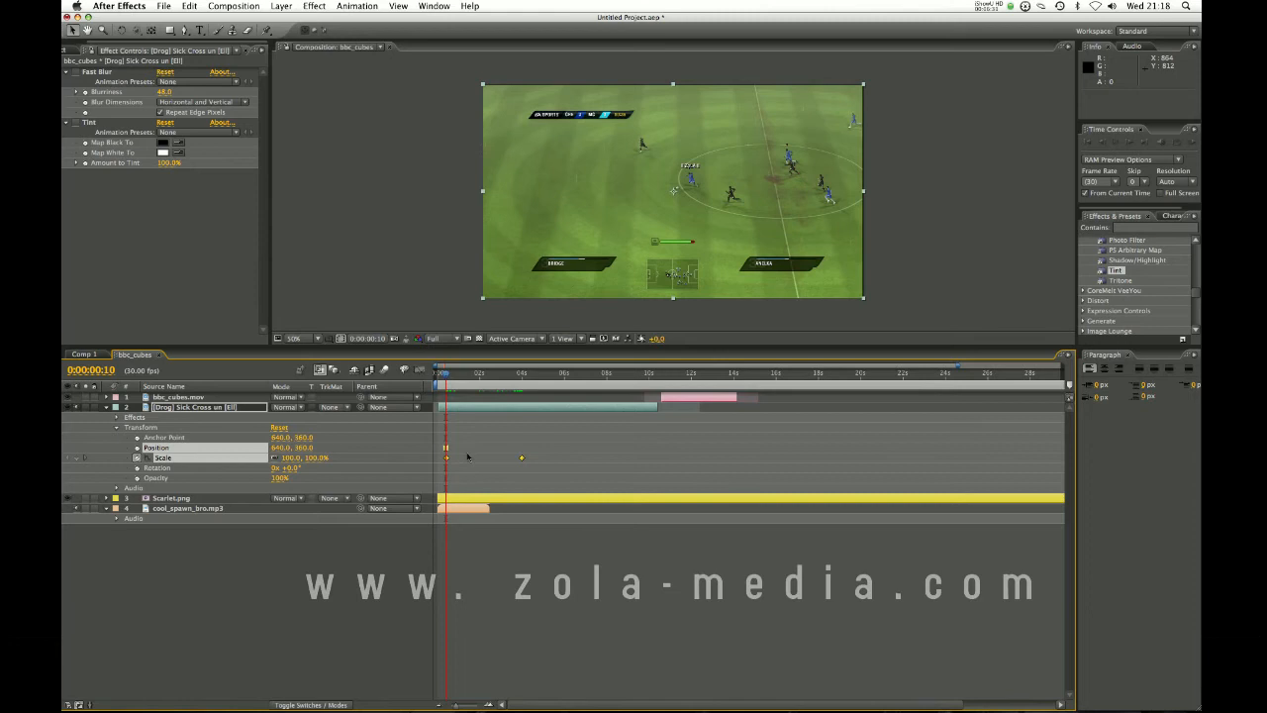
pyautogui.click(467, 456)
pyautogui.moveTo(443, 374); pyautogui.dragTo(498, 378)
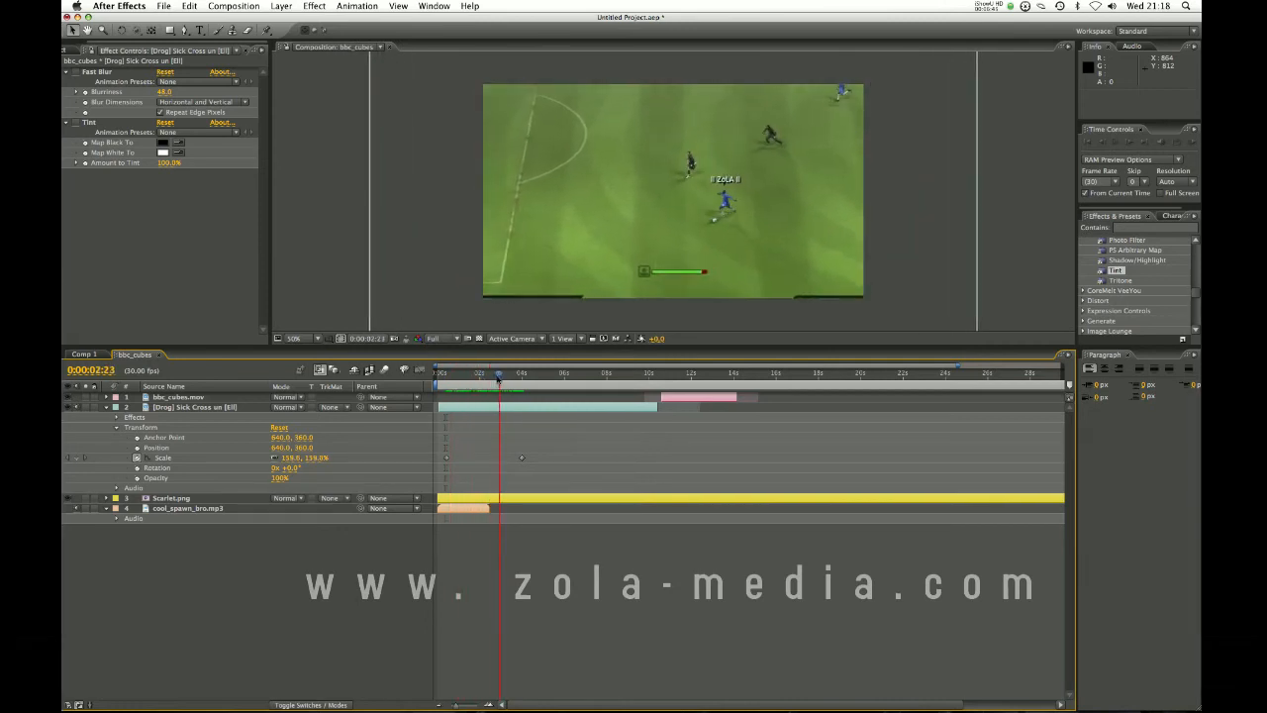
# Extend bbc_cubes.mov to its full length, move it to start at 0:00:02:05 and reveal its Transform properties.
pyautogui.moveTo(661, 398); pyautogui.dragTo(644, 397)
pyautogui.moveTo(736, 396); pyautogui.dragTo(496, 378)
pyautogui.click(106, 397)
pyautogui.click(116, 408)
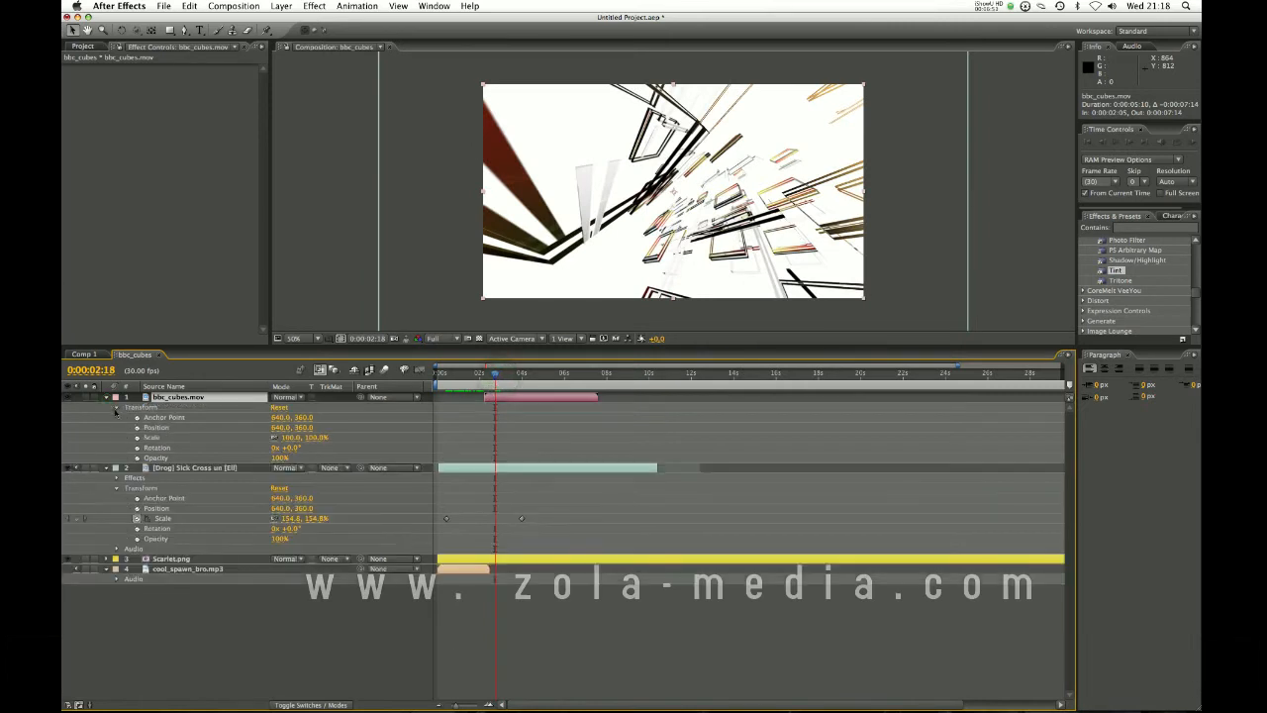
# Animate bbc_cubes.mov opacity from 0% at 0:00:02:18 to 100% at 0:00:04:00, and shift the clip to start at about 11.5 seconds.
pyautogui.click(137, 457)
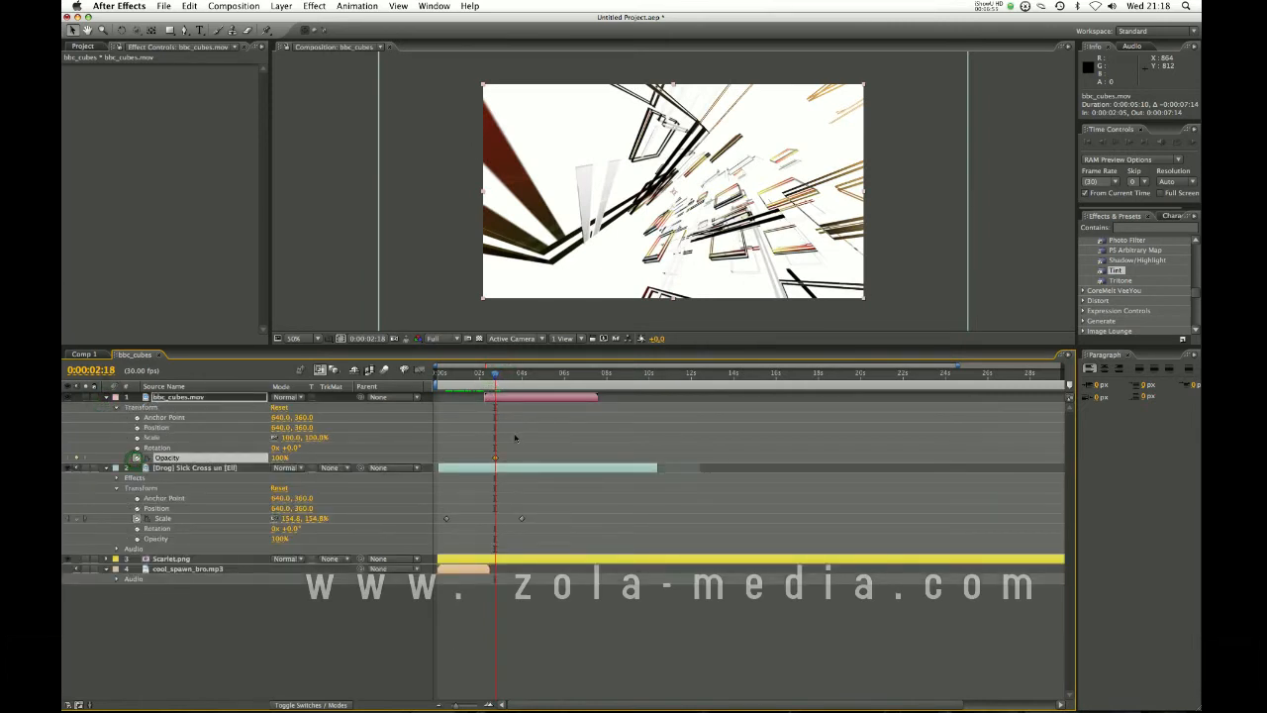
pyautogui.moveTo(496, 458)
pyautogui.mouseDown()
pyautogui.moveTo(507, 461)
pyautogui.moveTo(493, 464)
pyautogui.mouseUp()
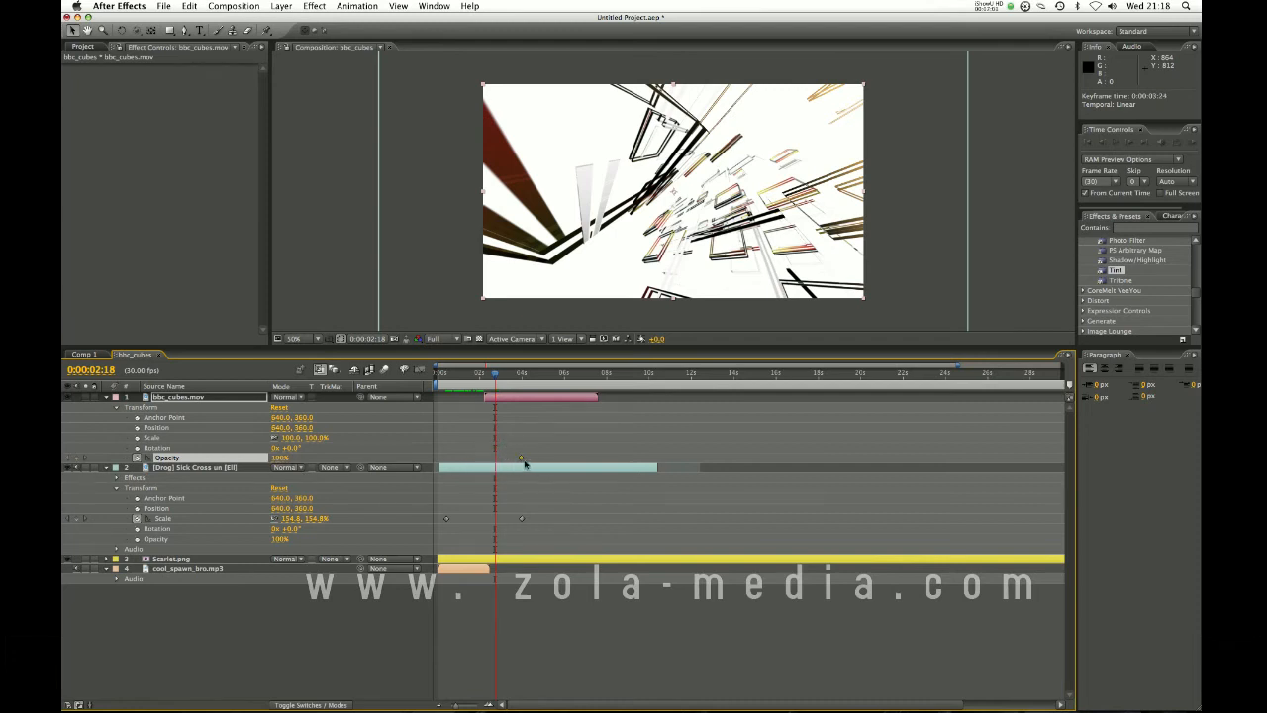
pyautogui.moveTo(495, 463); pyautogui.dragTo(497, 464)
pyautogui.moveTo(512, 465); pyautogui.dragTo(524, 464)
pyautogui.moveTo(279, 458); pyautogui.dragTo(247, 494)
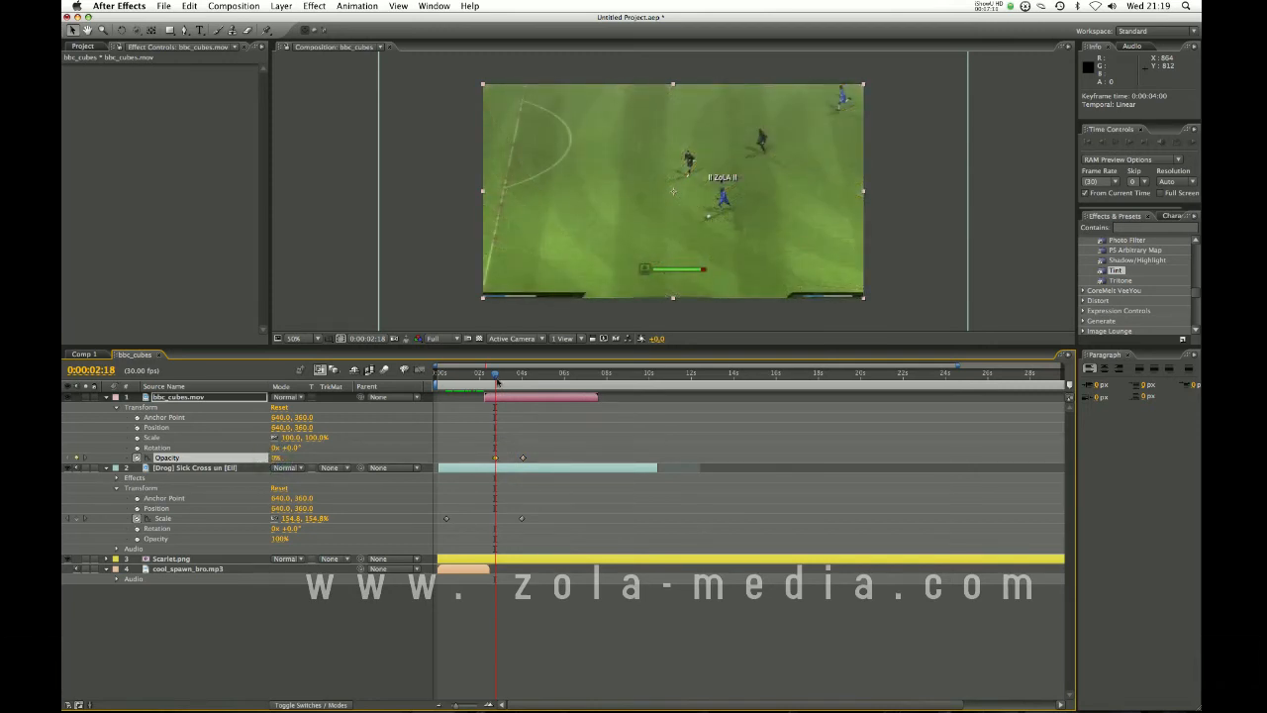
pyautogui.moveTo(496, 374); pyautogui.dragTo(711, 400)
# Enable Fast Blur on the football layer and animate its Blurriness from 0 at 0:00:02:15 to 48 at 0:00:04:00.
pyautogui.click(497, 469)
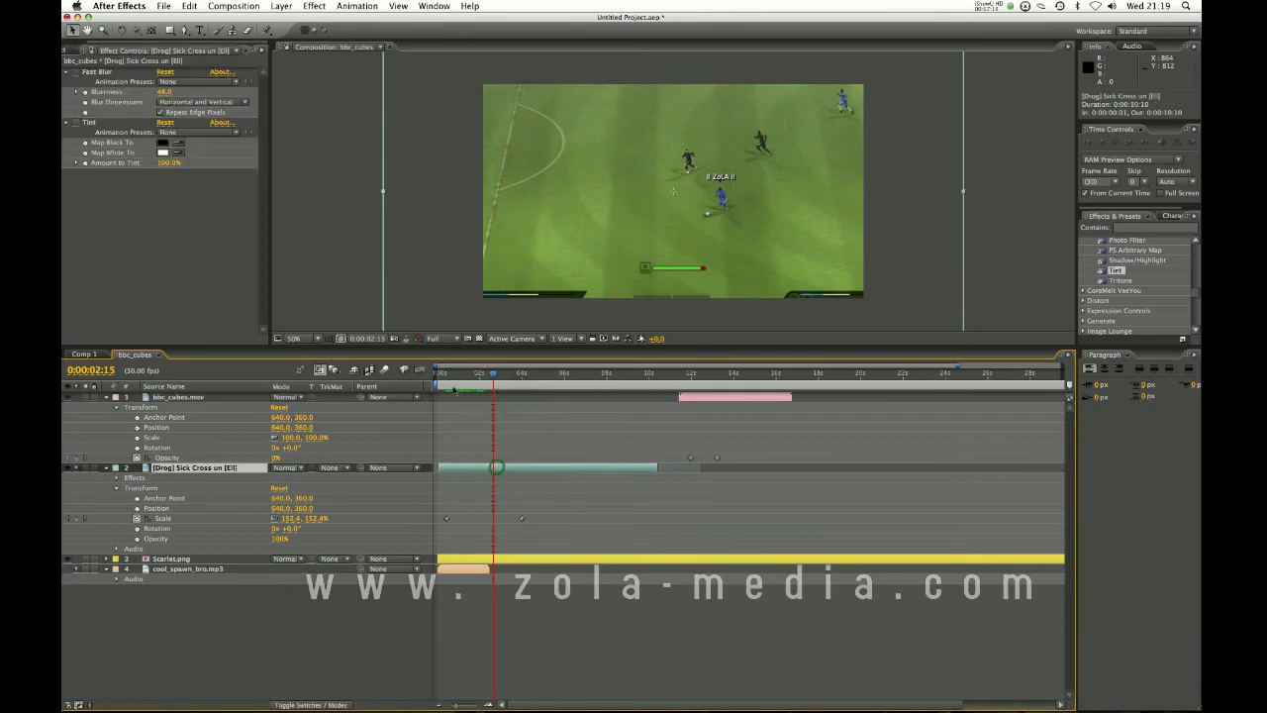
pyautogui.click(76, 72)
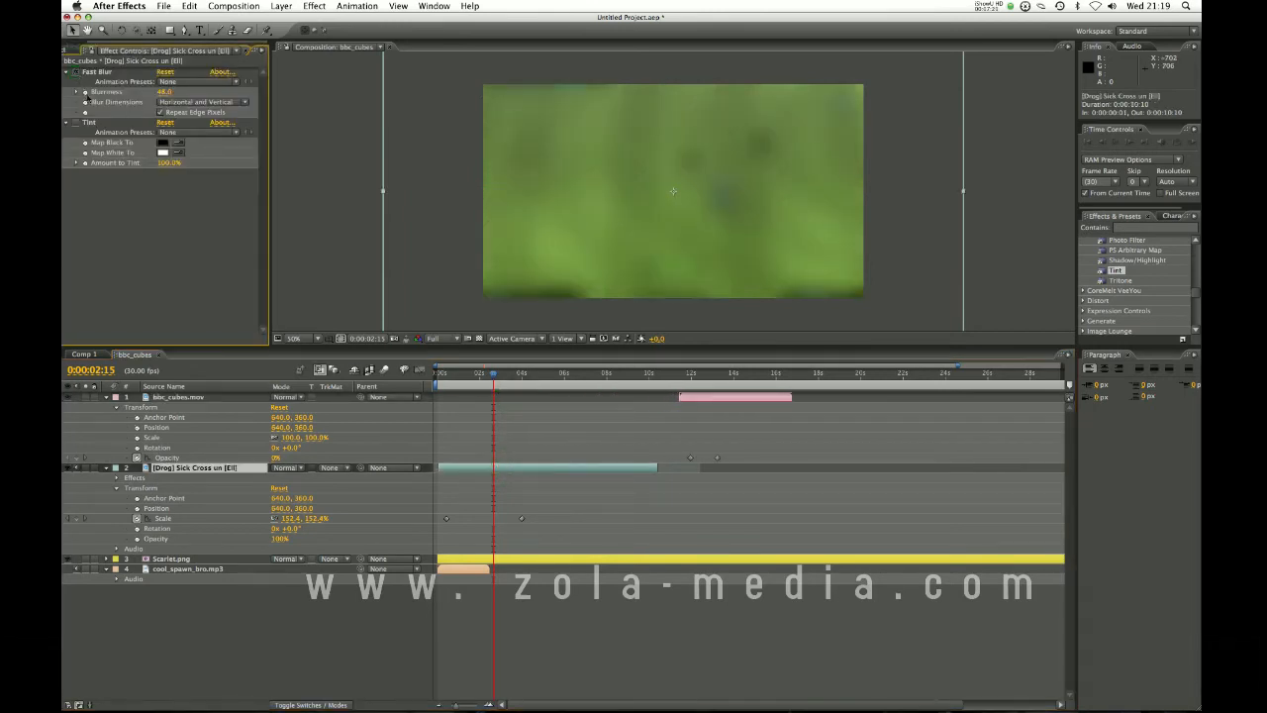
pyautogui.click(85, 93)
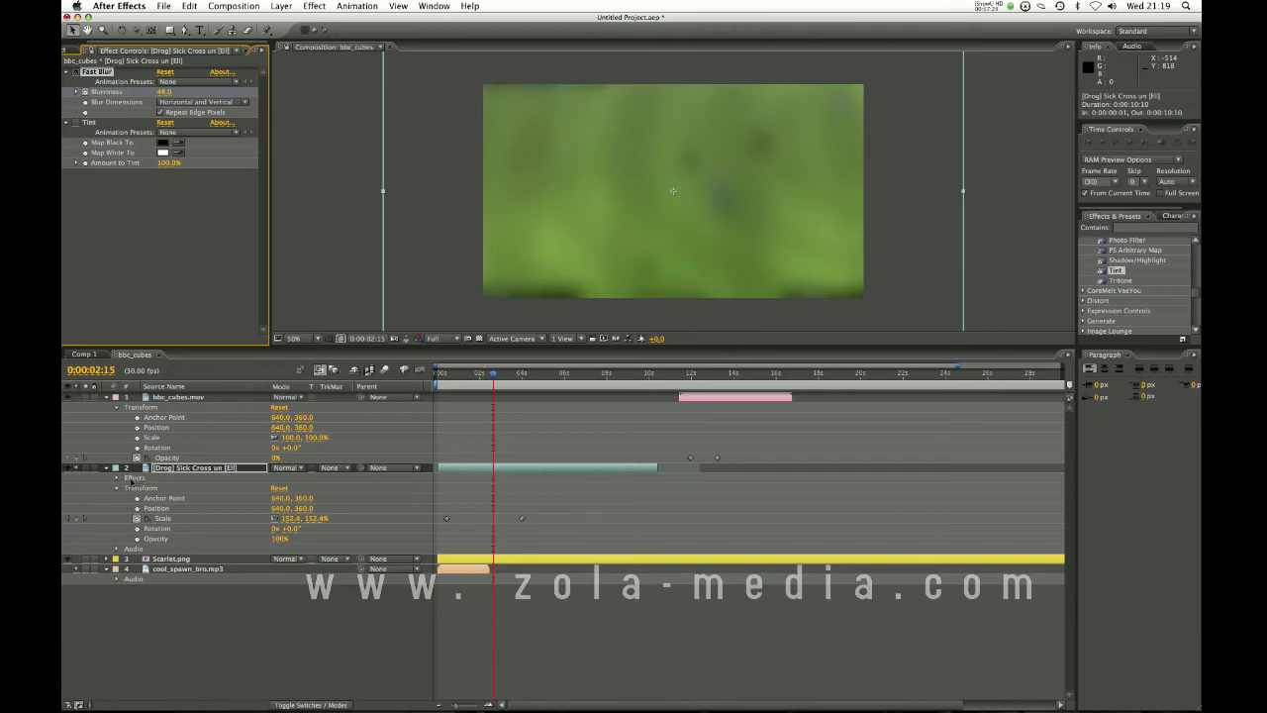
pyautogui.click(115, 480)
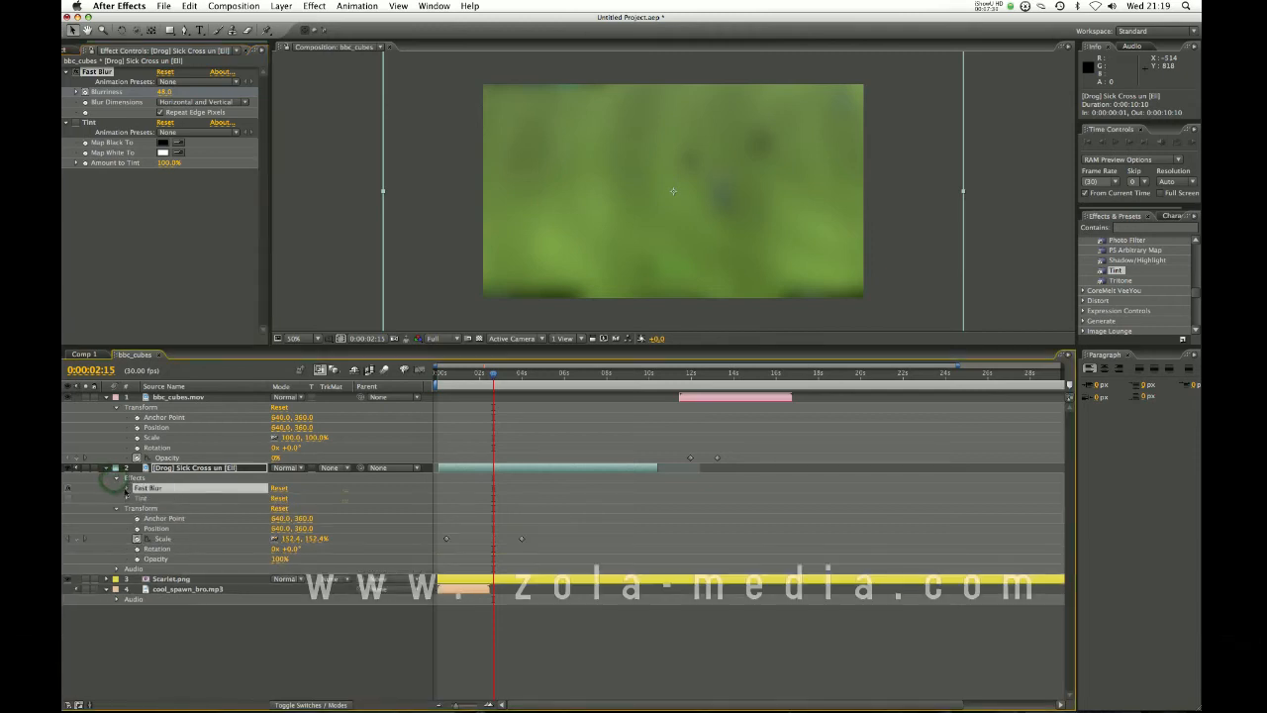
pyautogui.click(127, 488)
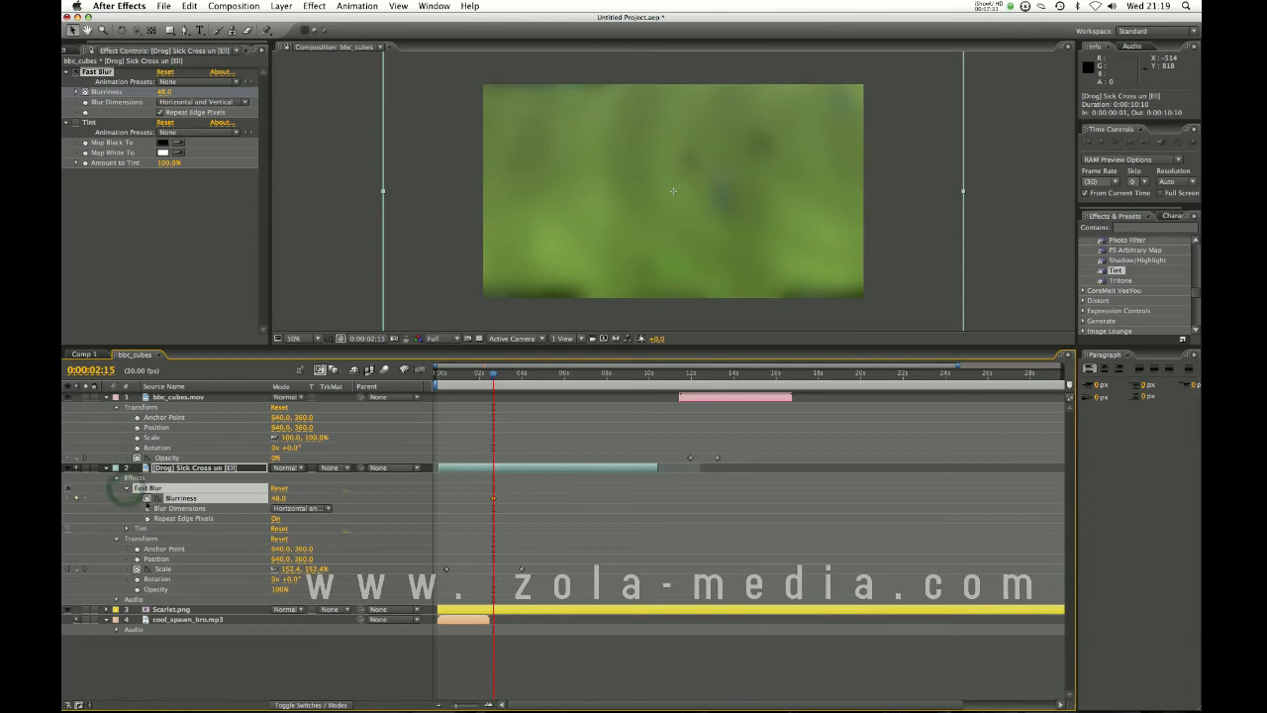
pyautogui.moveTo(494, 499); pyautogui.dragTo(522, 498)
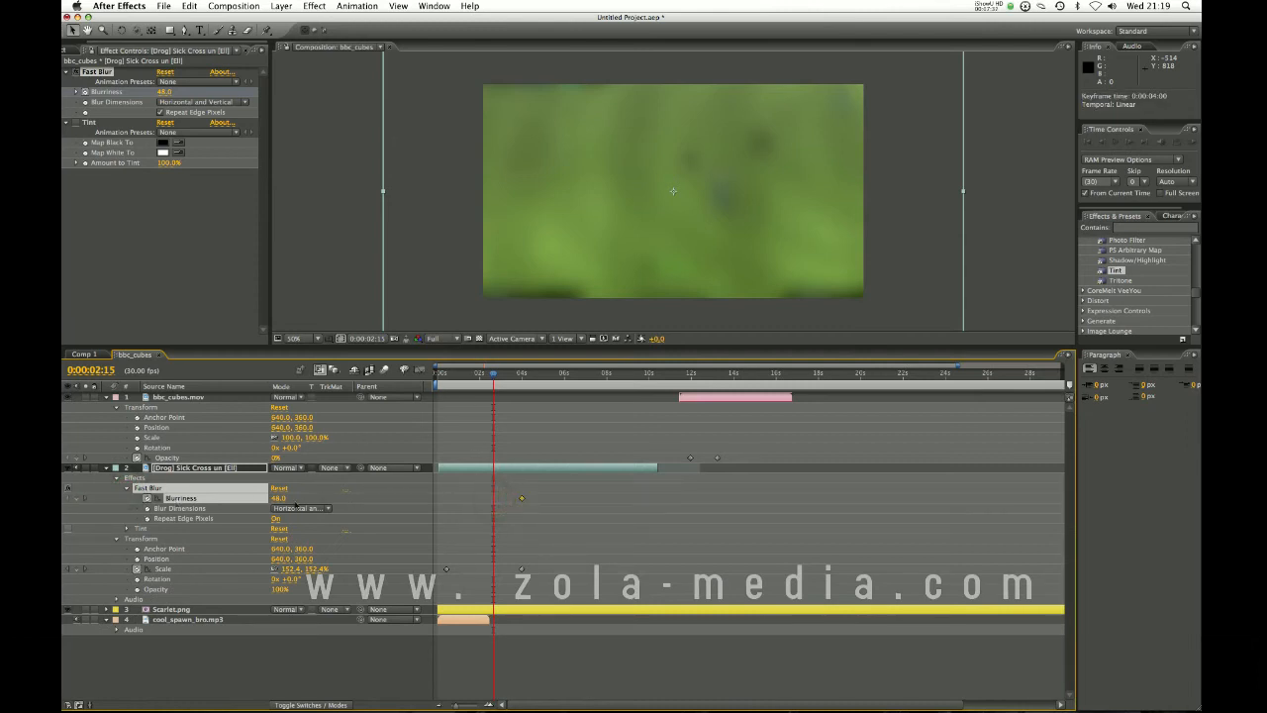
pyautogui.moveTo(278, 498); pyautogui.dragTo(279, 498)
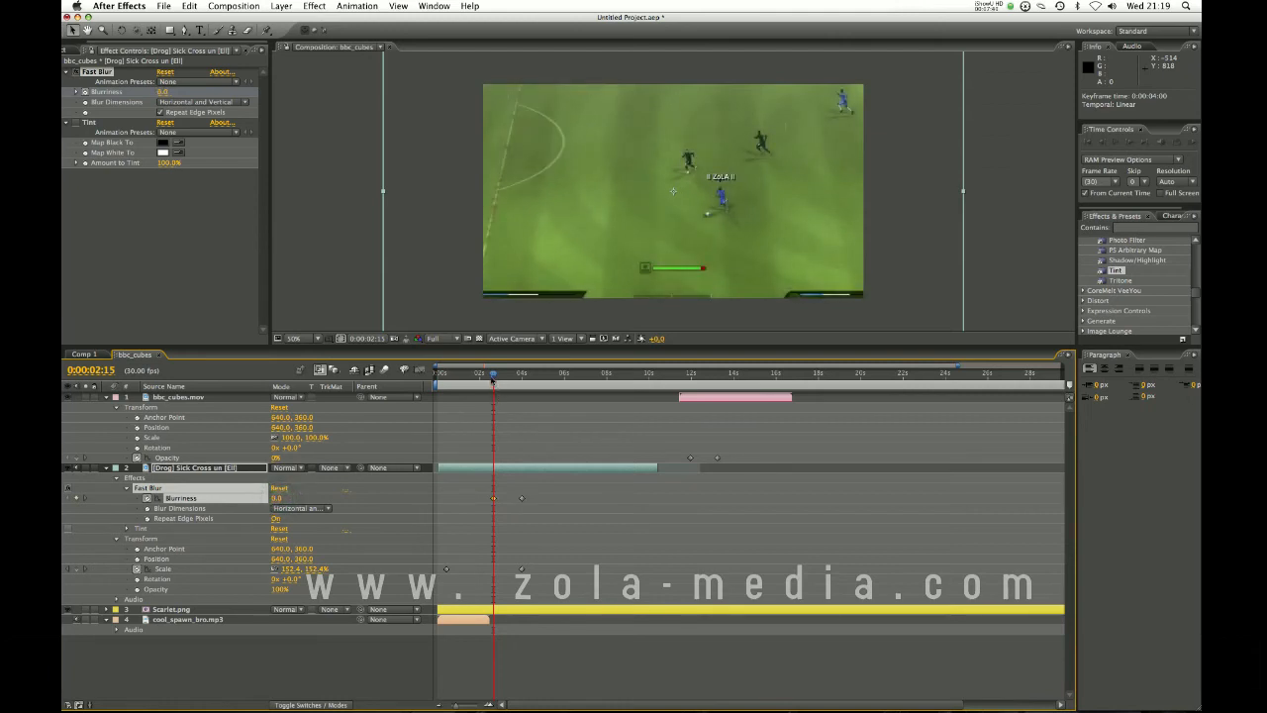
# Preview the football clip's blur animation around its two Blurriness keyframes.
pyautogui.press('KP_0')
pyautogui.press('KP_0')
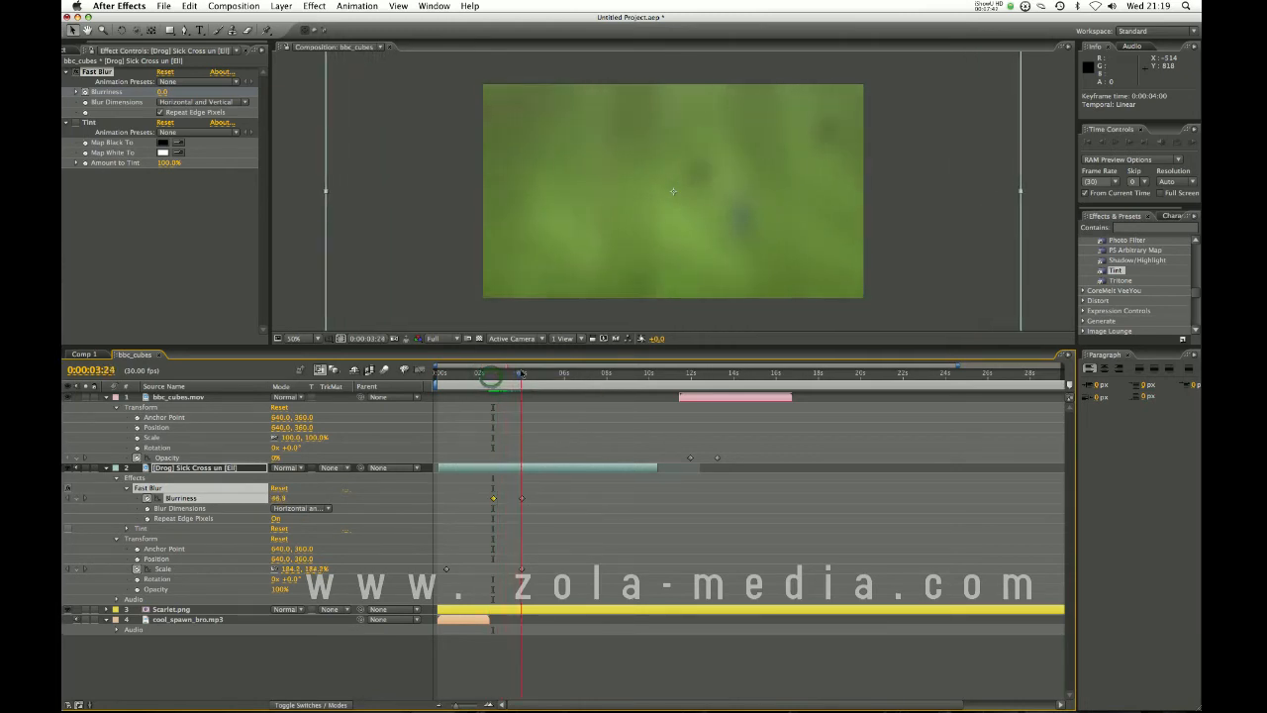
pyautogui.moveTo(497, 376); pyautogui.dragTo(507, 377)
pyautogui.press('space')
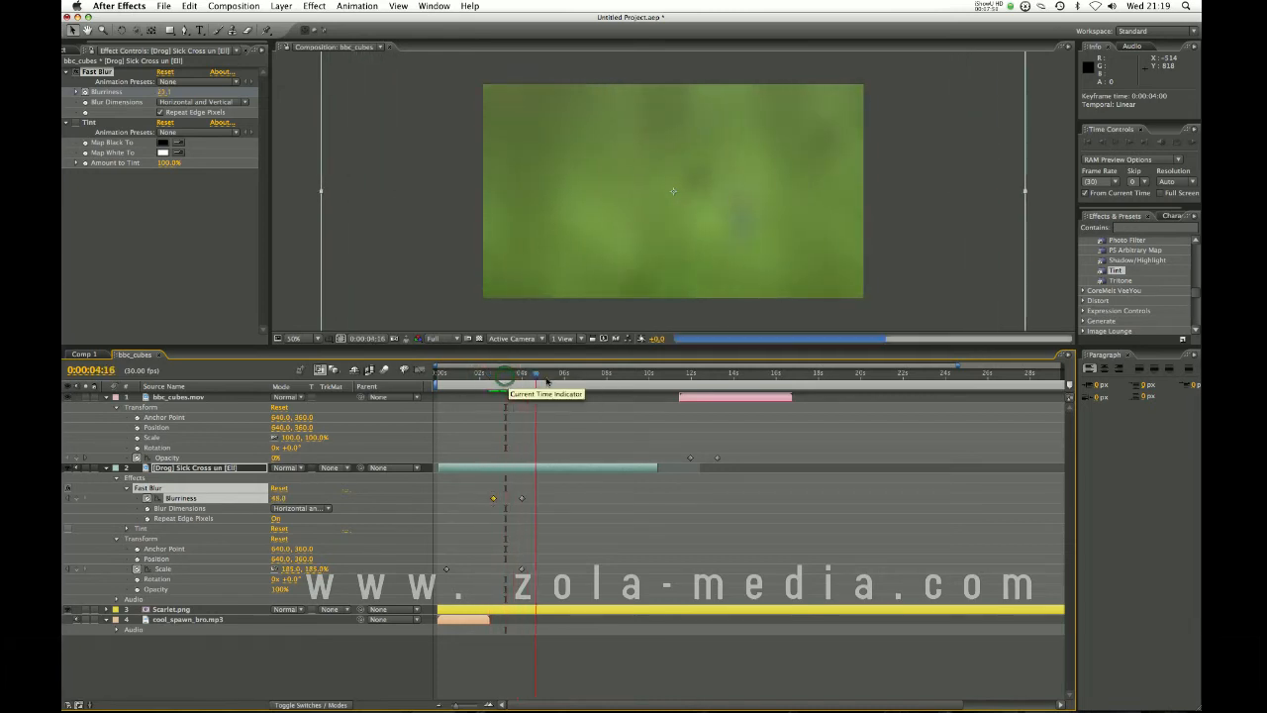
# Add a Blurriness keyframe of 0 after 0:00:04:16 and a strongly blurred one at 0:00:05:15 on the football layer.
pyautogui.moveTo(278, 498); pyautogui.dragTo(258, 518)
pyautogui.moveTo(550, 379); pyautogui.dragTo(557, 377)
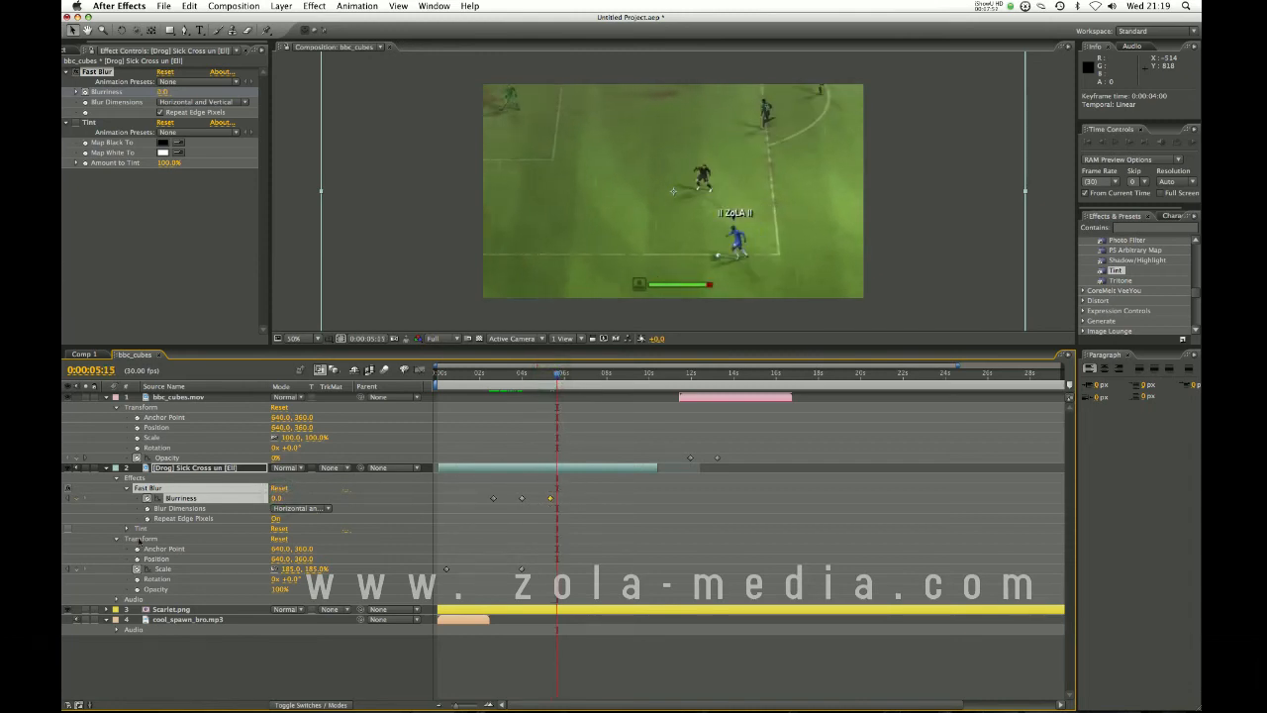
pyautogui.moveTo(278, 498); pyautogui.dragTo(533, 460)
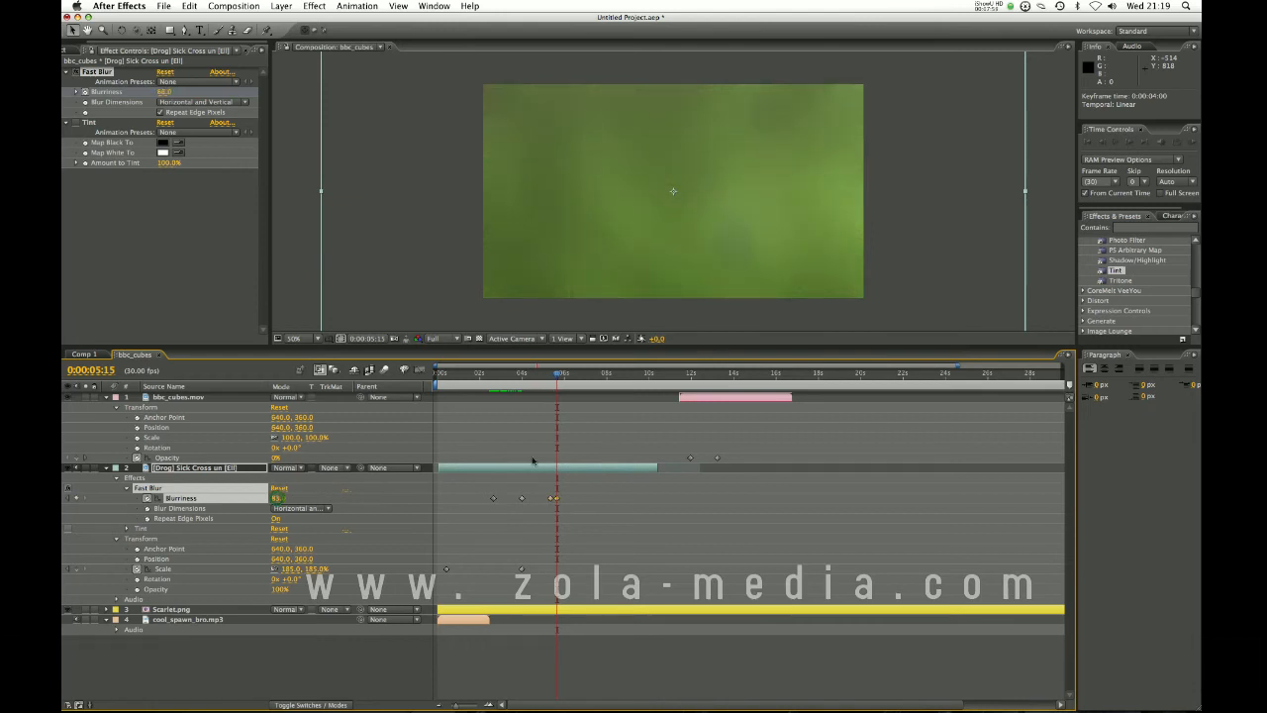
# Return to around 0:00:02:20 and examine the group of Blurriness keyframes and their effect on the football clip.
pyautogui.moveTo(558, 374); pyautogui.dragTo(497, 376)
pyautogui.moveTo(577, 486); pyautogui.dragTo(470, 521)
pyautogui.click(574, 514)
pyautogui.moveTo(586, 517); pyautogui.dragTo(483, 489)
pyautogui.click(513, 531)
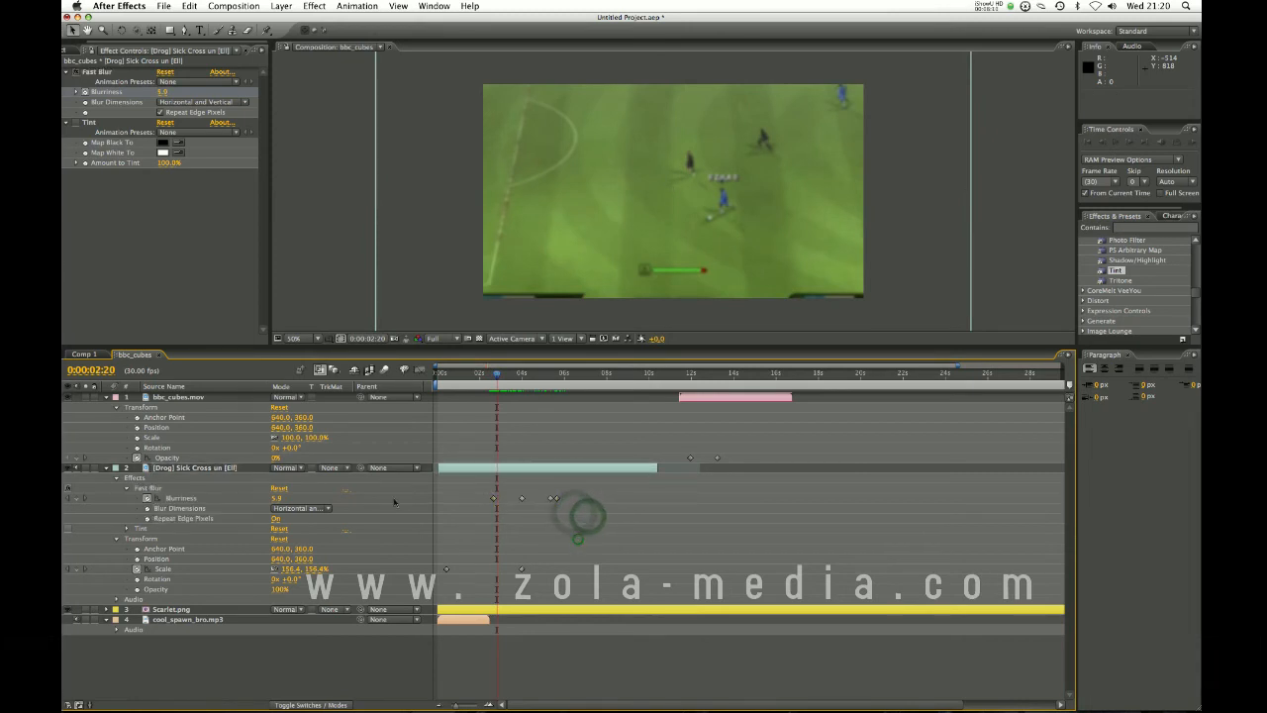
pyautogui.moveTo(497, 376); pyautogui.dragTo(501, 380)
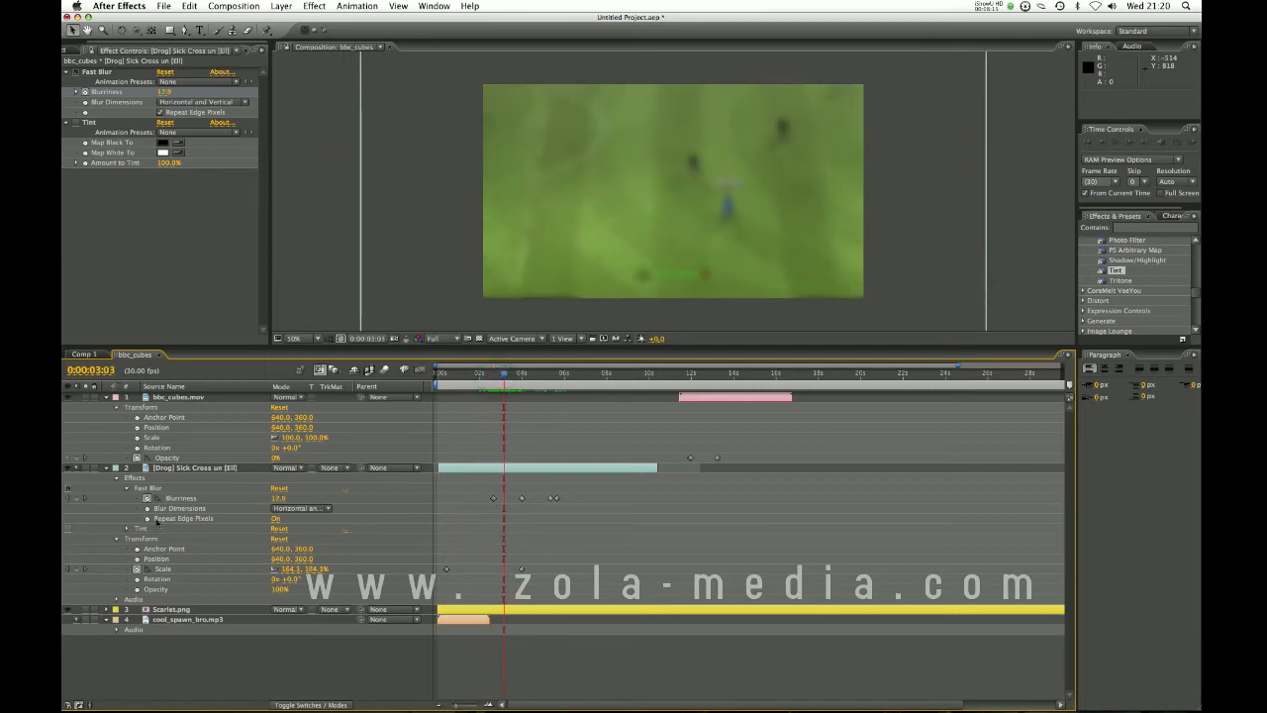
# Remove all Blurriness keyframes from the football layer and set its Blurriness to 0.
pyautogui.click(147, 498)
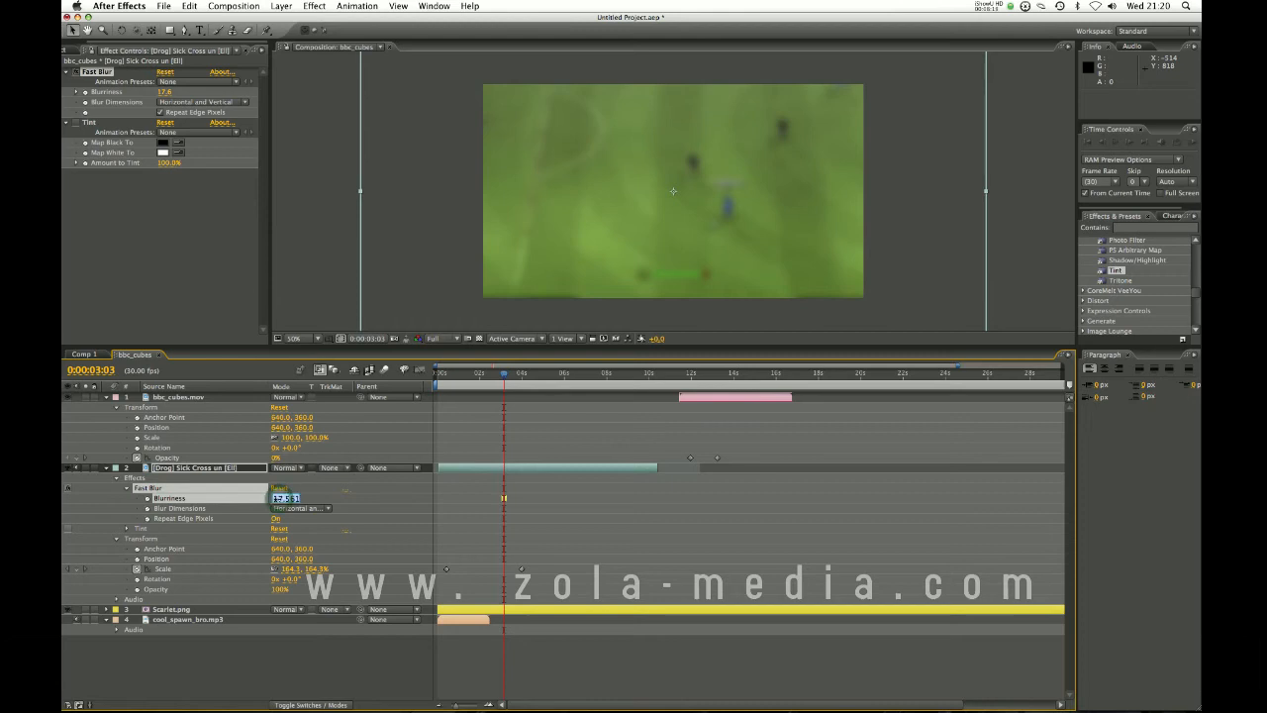
pyautogui.click(280, 503)
pyautogui.moveTo(280, 499)
pyautogui.mouseDown()
pyautogui.moveTo(323, 498)
pyautogui.moveTo(277, 504)
pyautogui.mouseUp()
pyautogui.write('0')
pyautogui.press('Return')
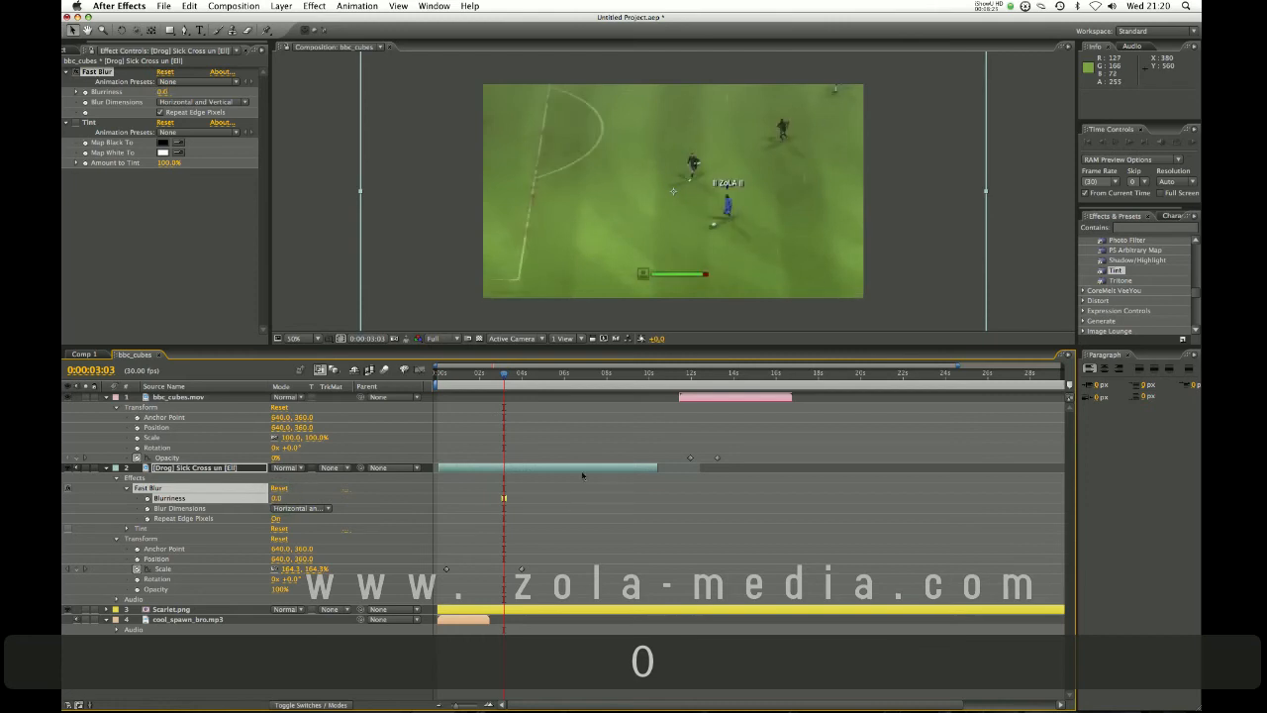
# Remove the football layer's Scale keyframes at 0:00:00:10 to keep it at 100%, and move the time to 0:00:02:09.
pyautogui.moveTo(504, 374); pyautogui.dragTo(492, 376)
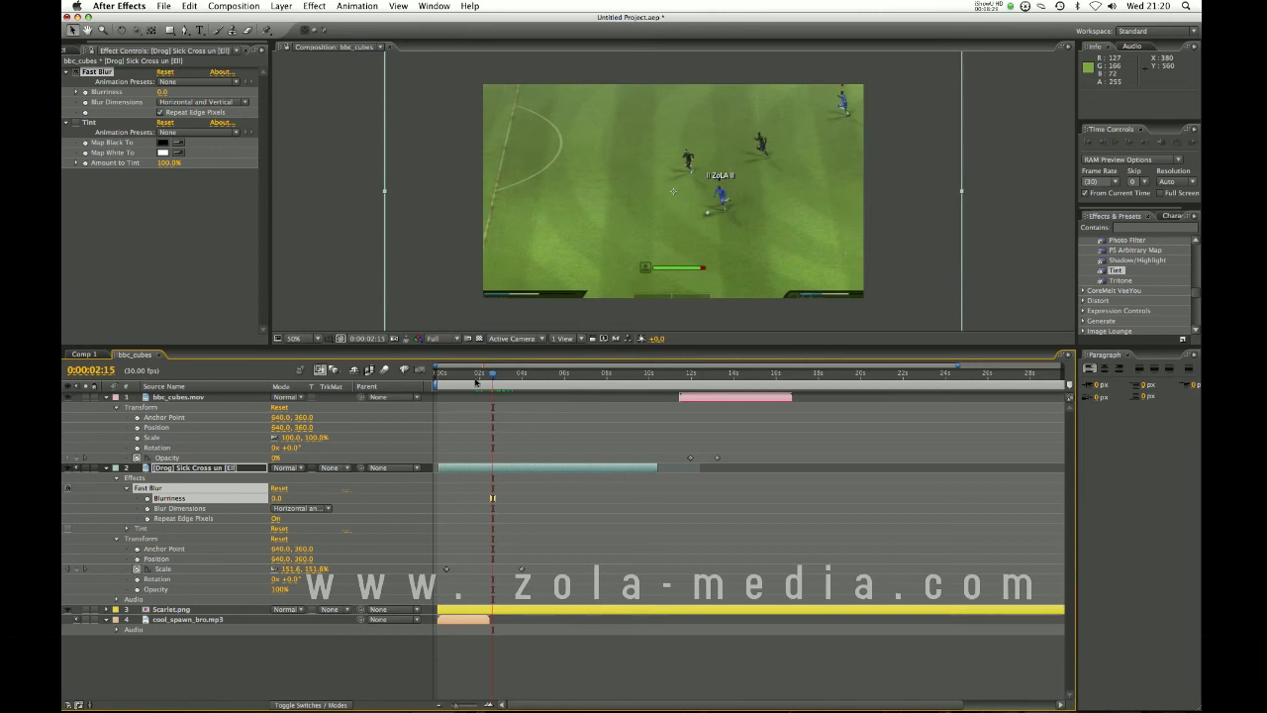
pyautogui.click(443, 382)
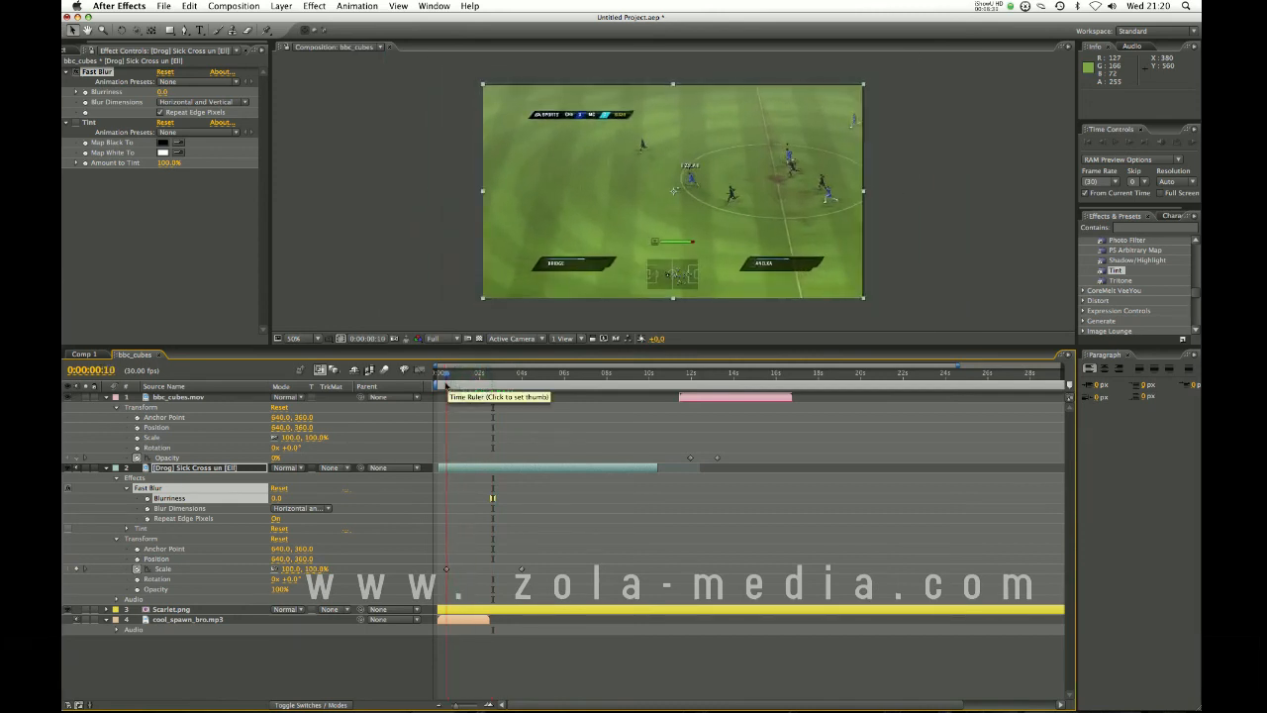
pyautogui.click(137, 569)
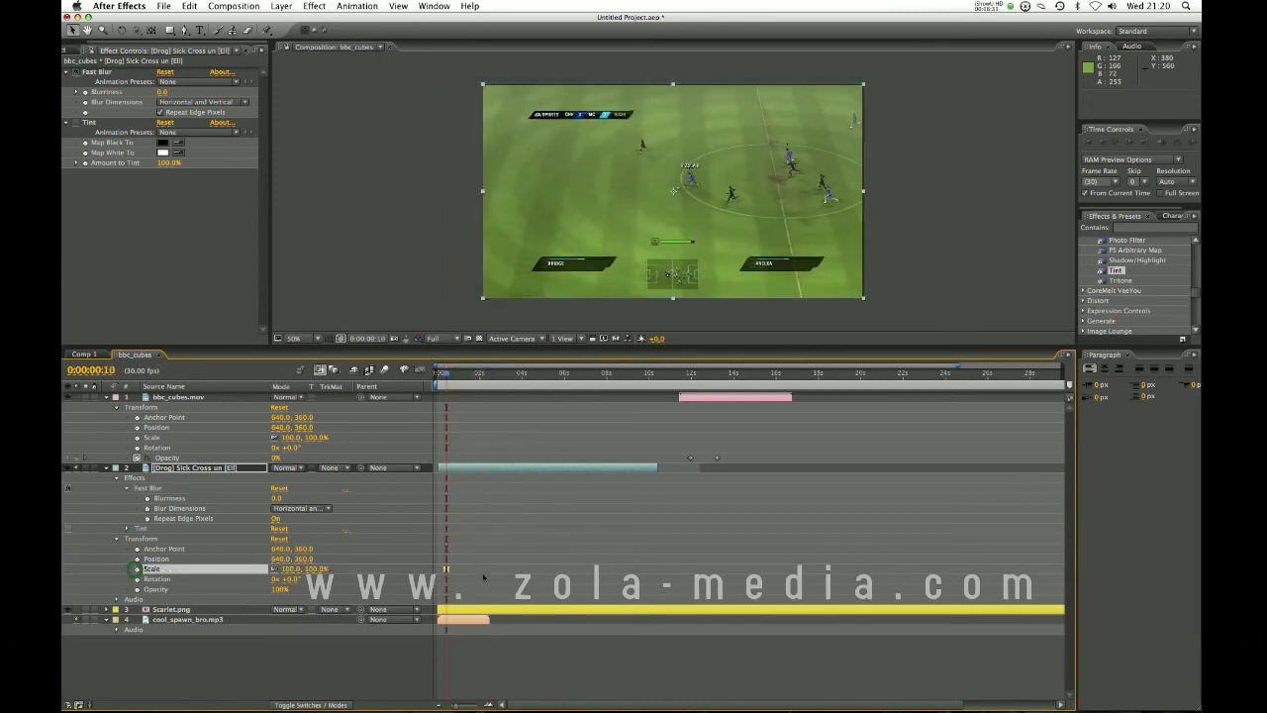
pyautogui.moveTo(447, 382); pyautogui.dragTo(487, 382)
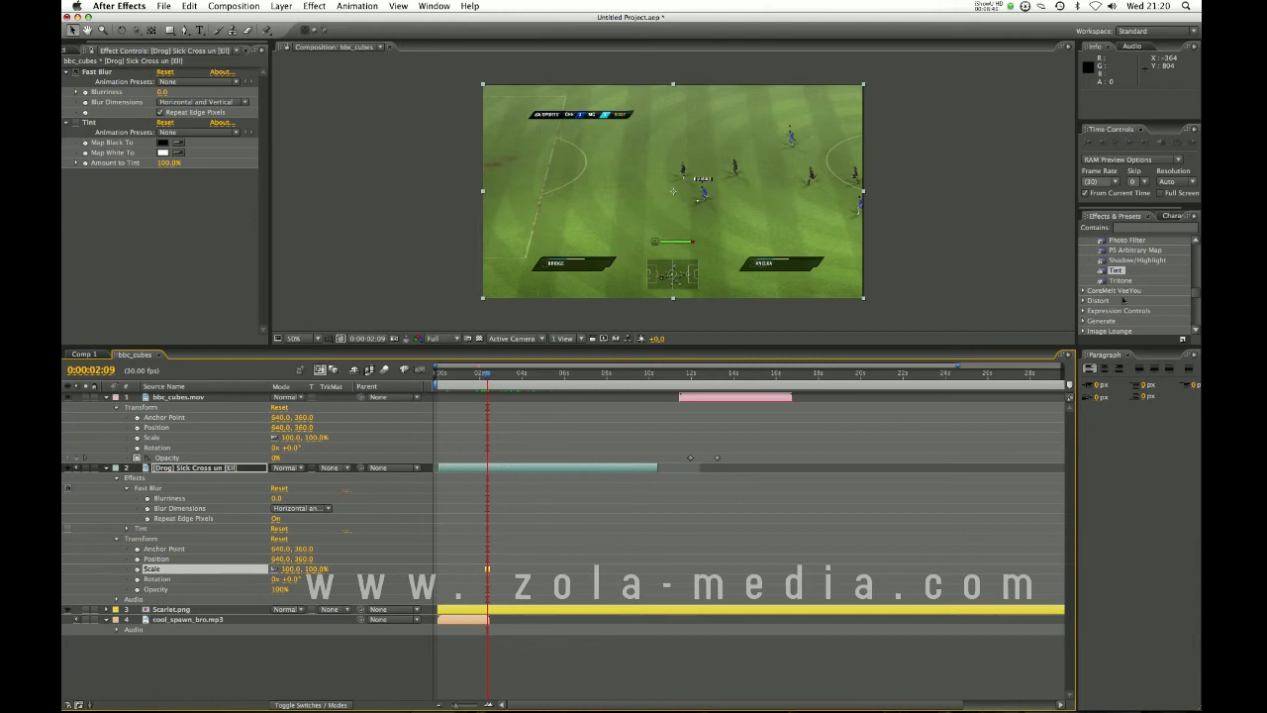
# Apply the Colorama effect to the football layer and set its Input Phase Shift to 180°.
pyautogui.moveTo(1198, 300); pyautogui.dragTo(521, 472)
pyautogui.scroll(3, 1123, 276)
pyautogui.click(1128, 262)
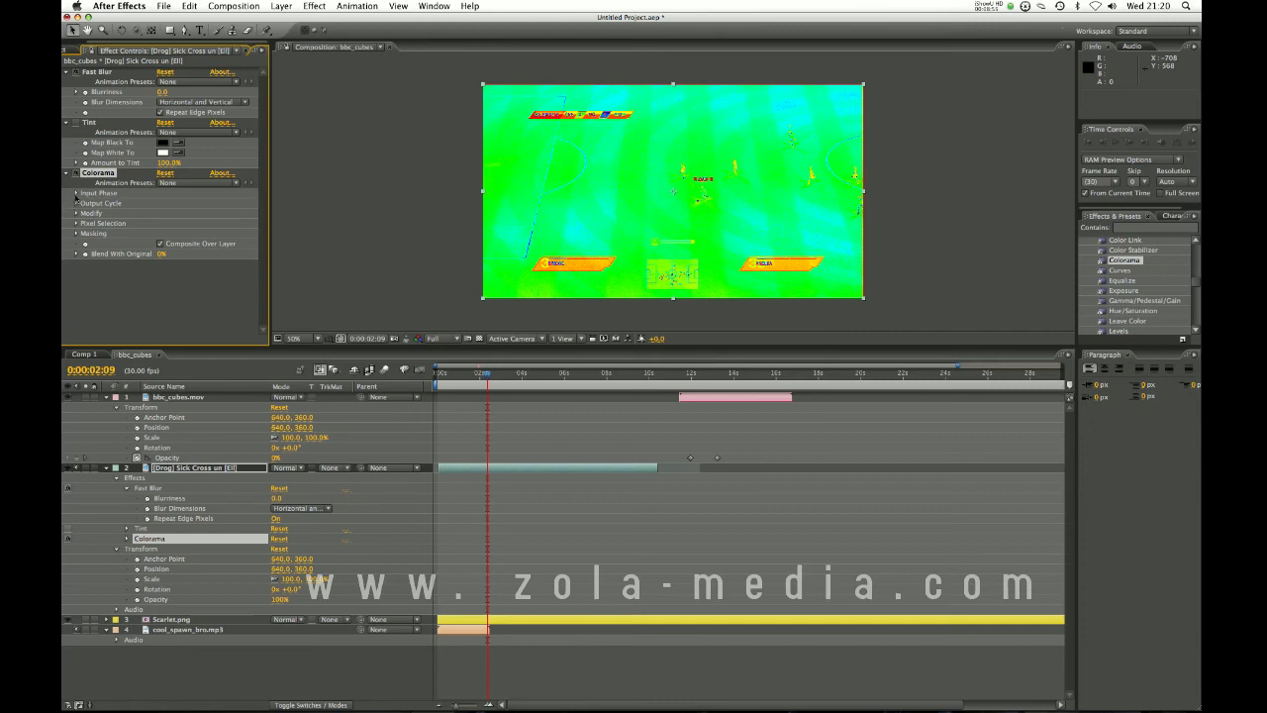
pyautogui.click(67, 174)
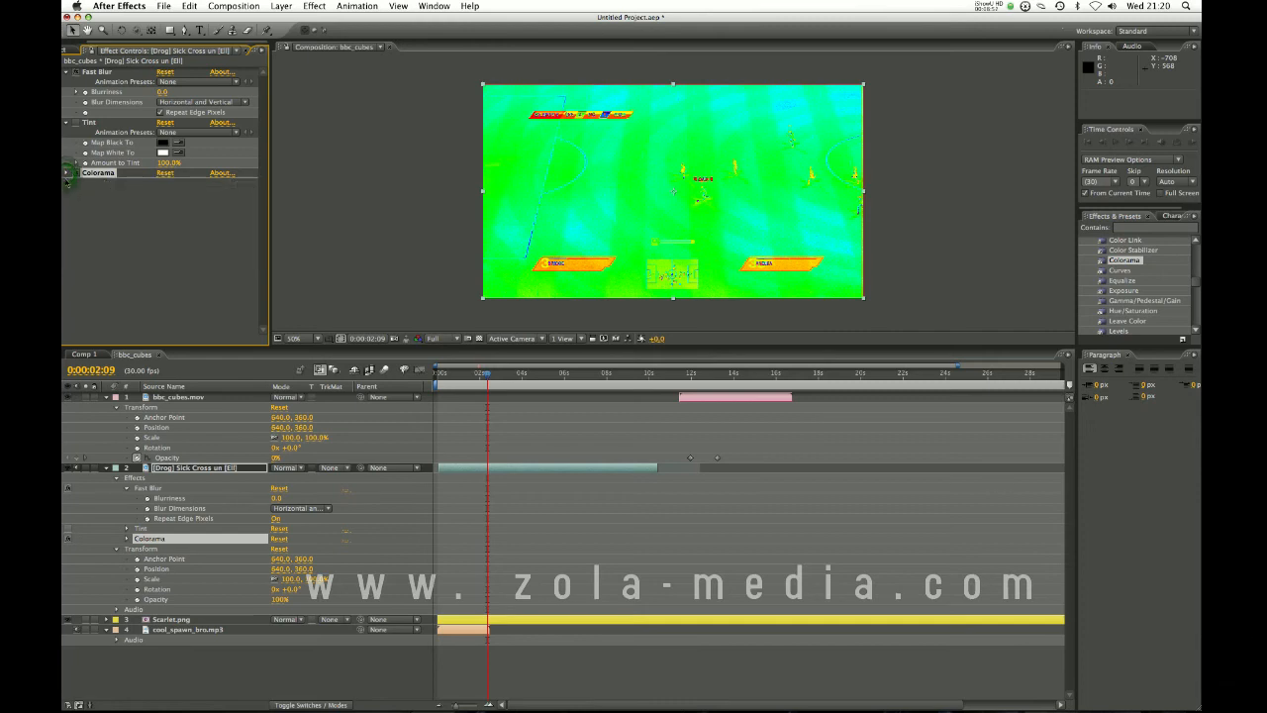
pyautogui.click(66, 173)
pyautogui.click(80, 212)
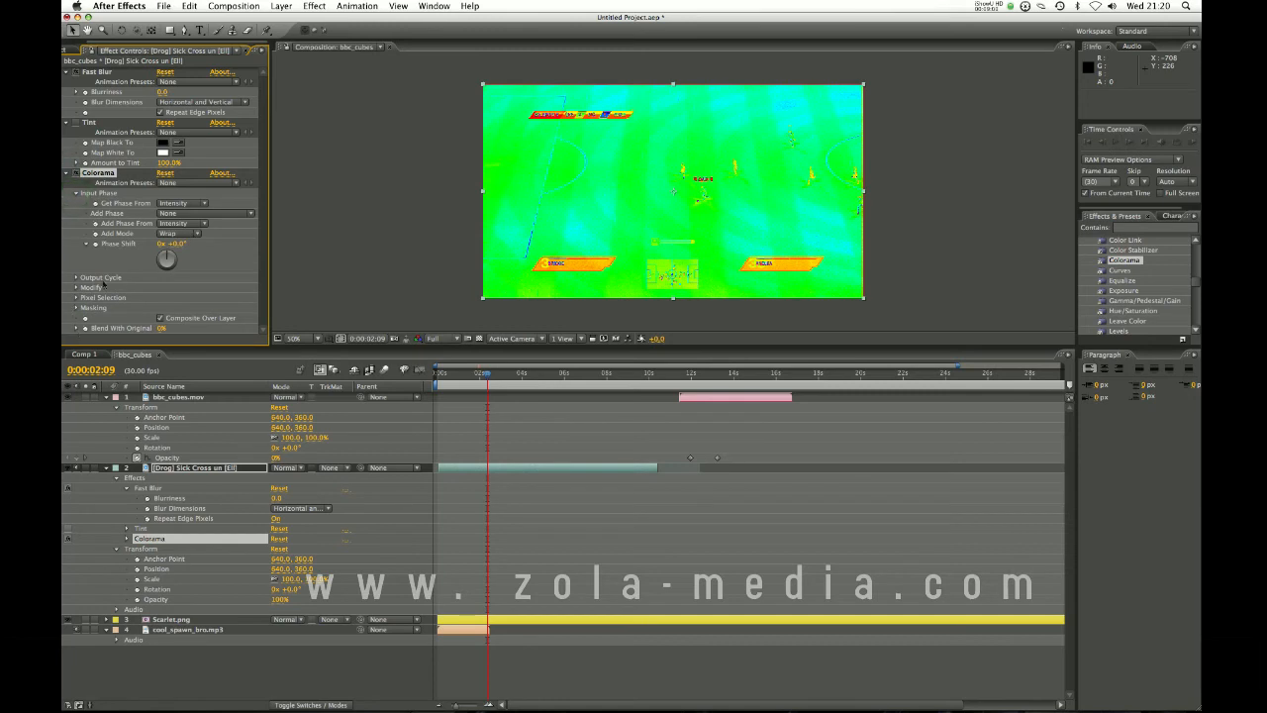
pyautogui.moveTo(169, 265); pyautogui.dragTo(184, 244)
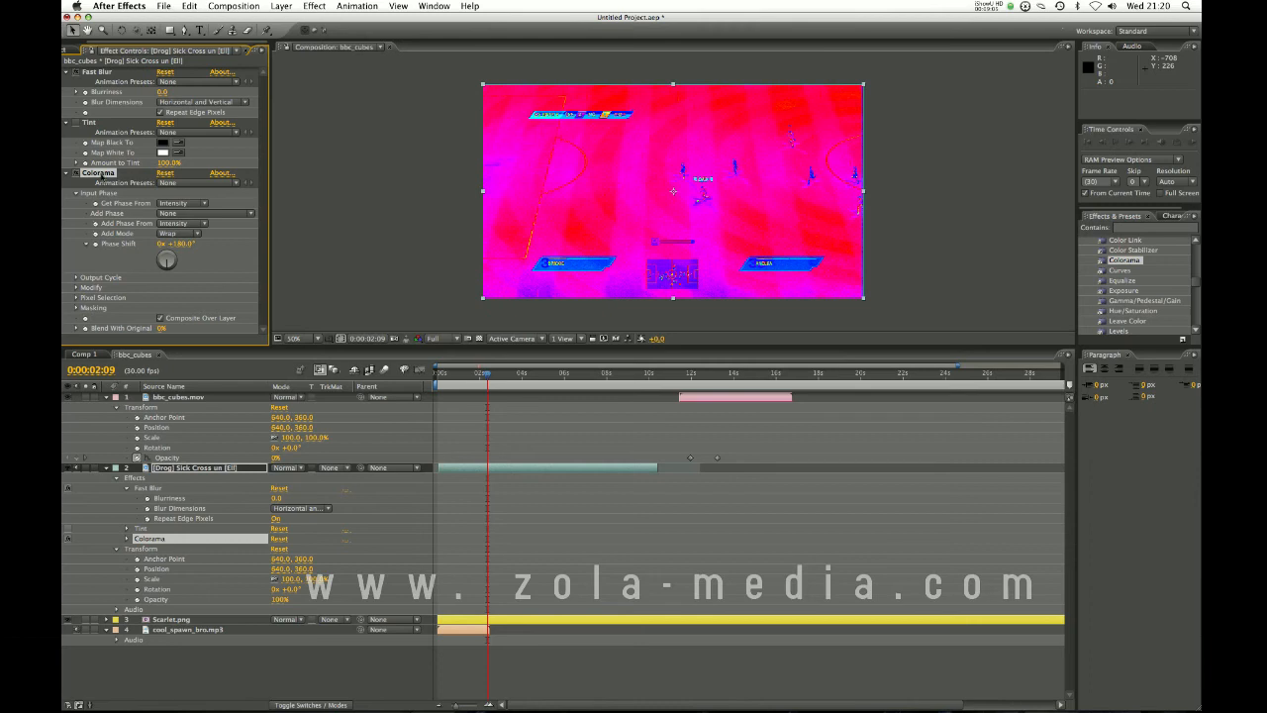
# Delete the Colorama, Tint and Fast Blur effects from the football layer.
pyautogui.press('BackSpace')
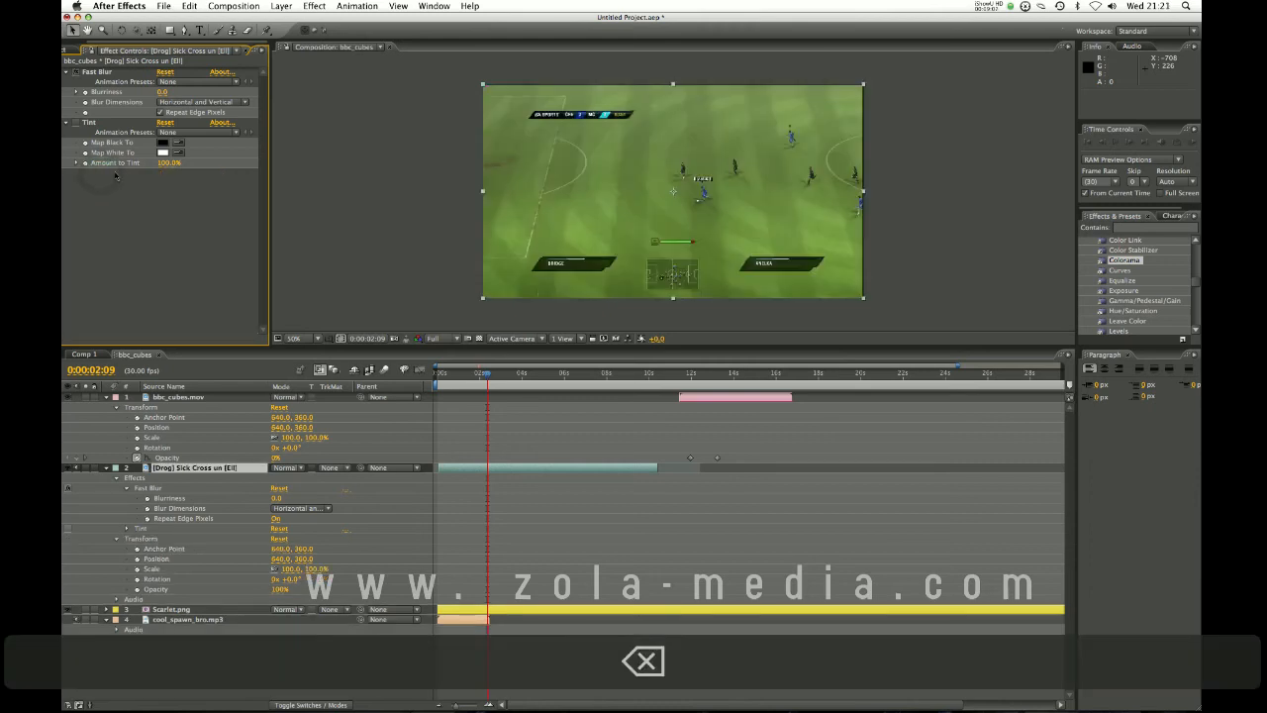
pyautogui.click(92, 123)
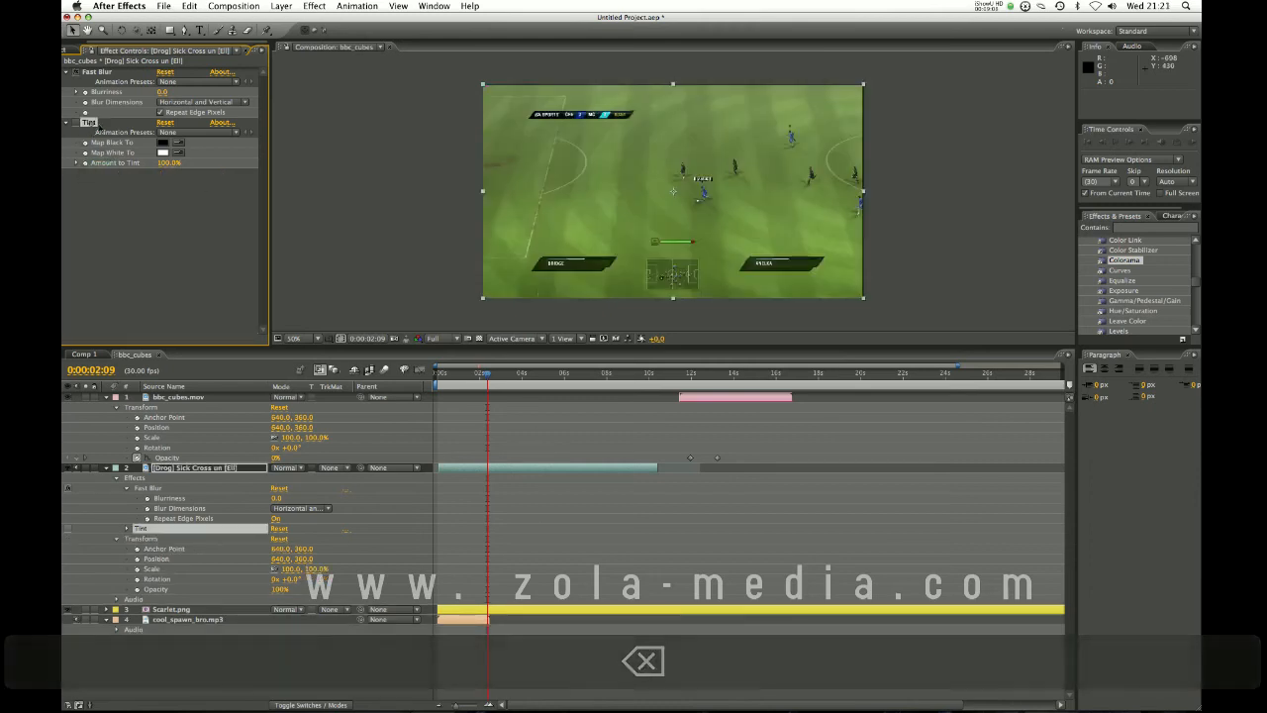
pyautogui.press('BackSpace')
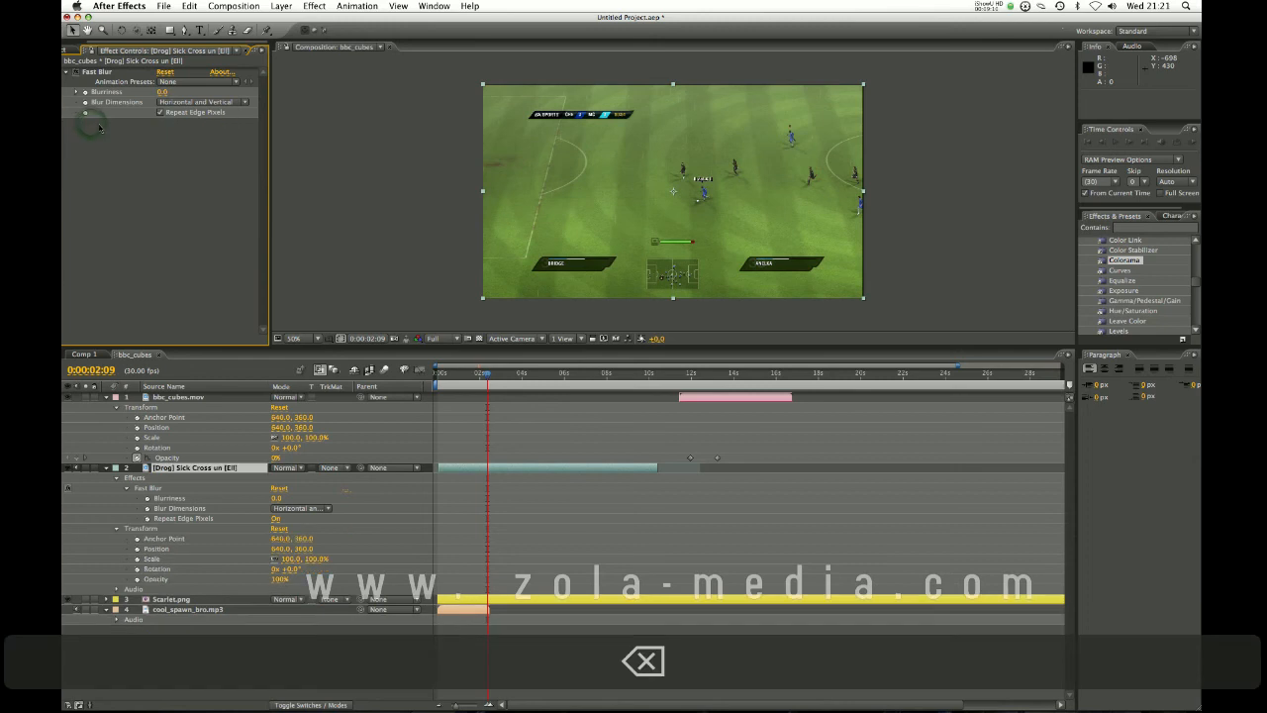
pyautogui.click(103, 72)
pyautogui.press('BackSpace')
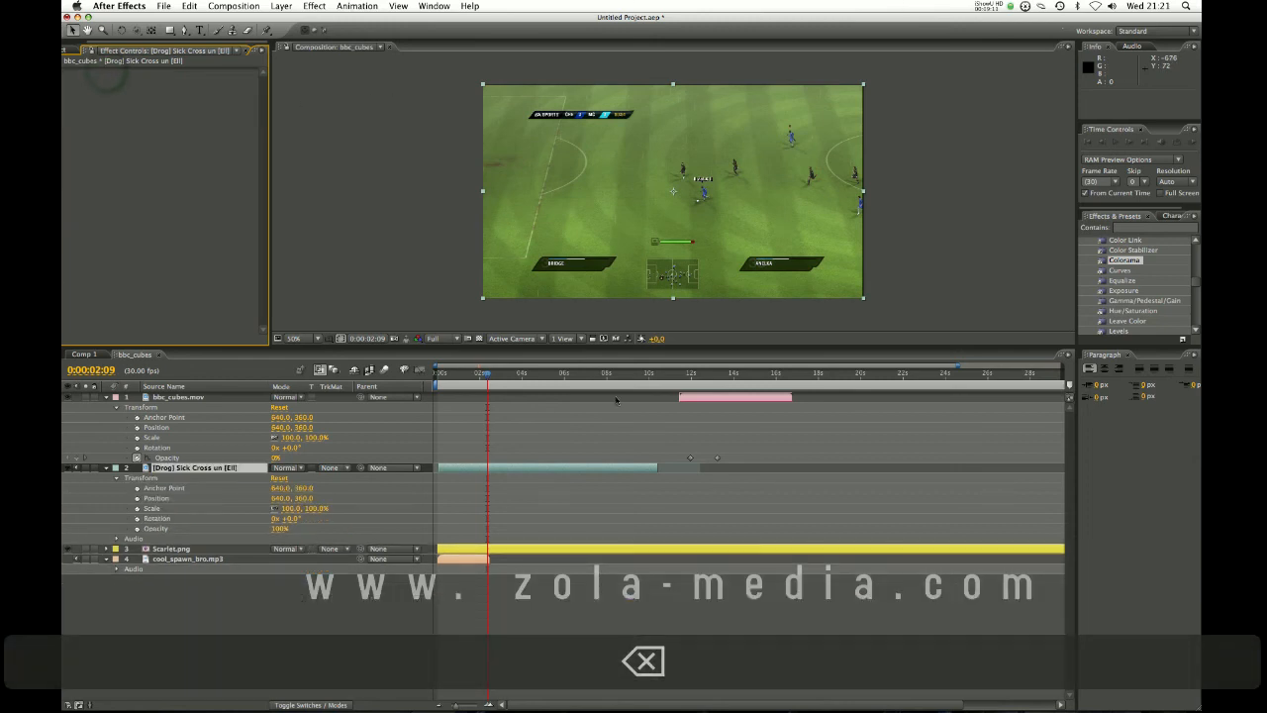
# Shift bbc_cubes.mov earlier to start at 0:00:06:21 so its opacity fade overlaps the football clip.
pyautogui.moveTo(489, 374)
pyautogui.mouseDown()
pyautogui.moveTo(551, 373)
pyautogui.moveTo(500, 374)
pyautogui.mouseUp()
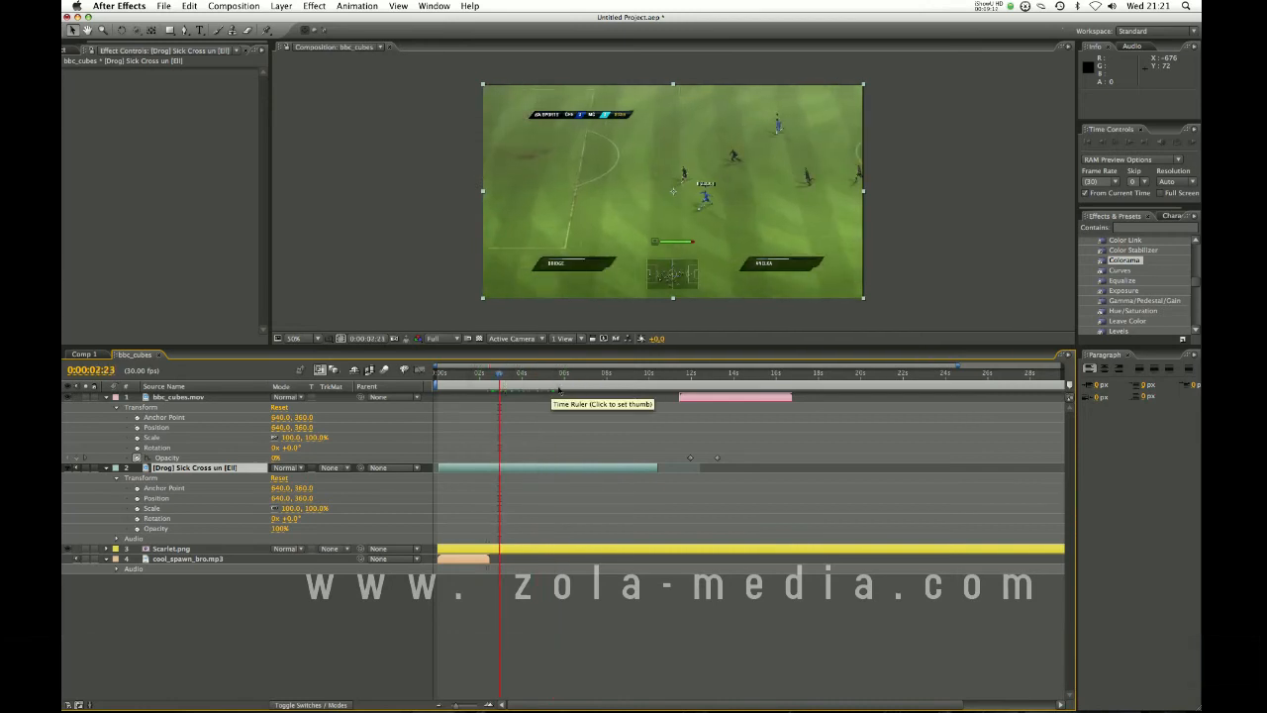
pyautogui.moveTo(705, 400); pyautogui.dragTo(553, 416)
pyautogui.moveTo(499, 374); pyautogui.dragTo(587, 384)
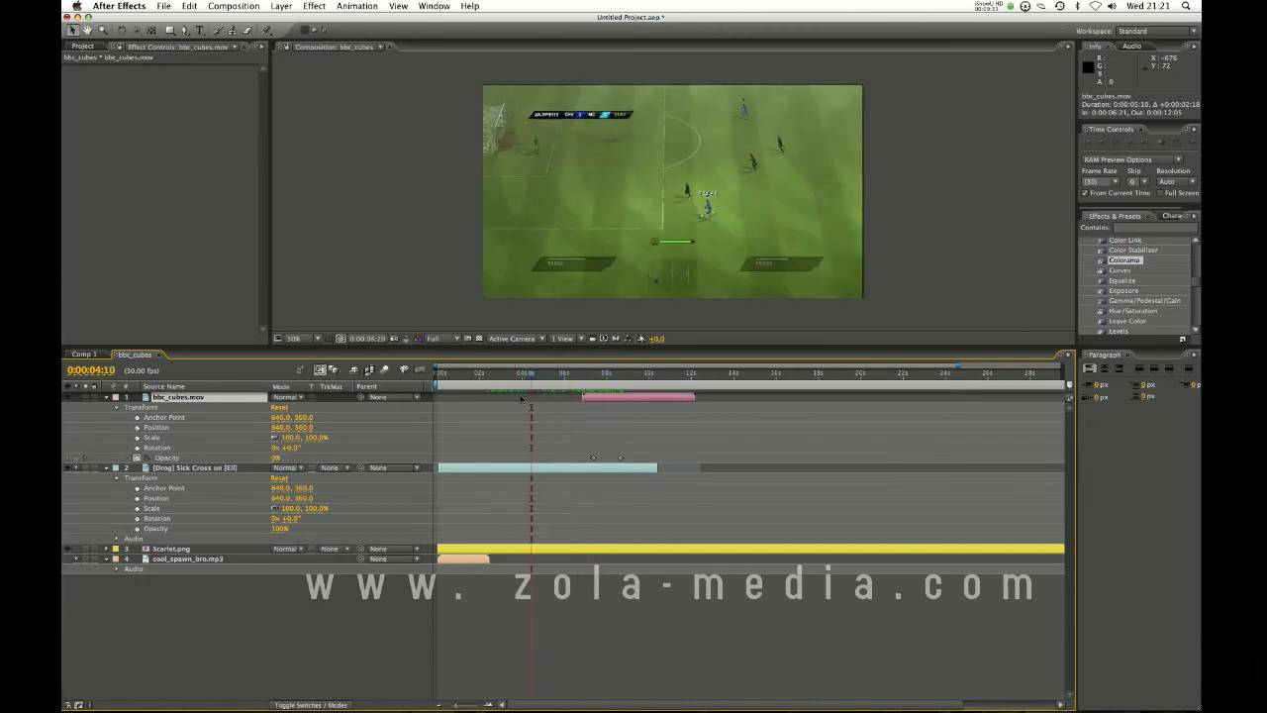
# RAM preview the composition from 0:00:04:10, stop it and set the current time to 0:00:04:04.
pyautogui.press('0')
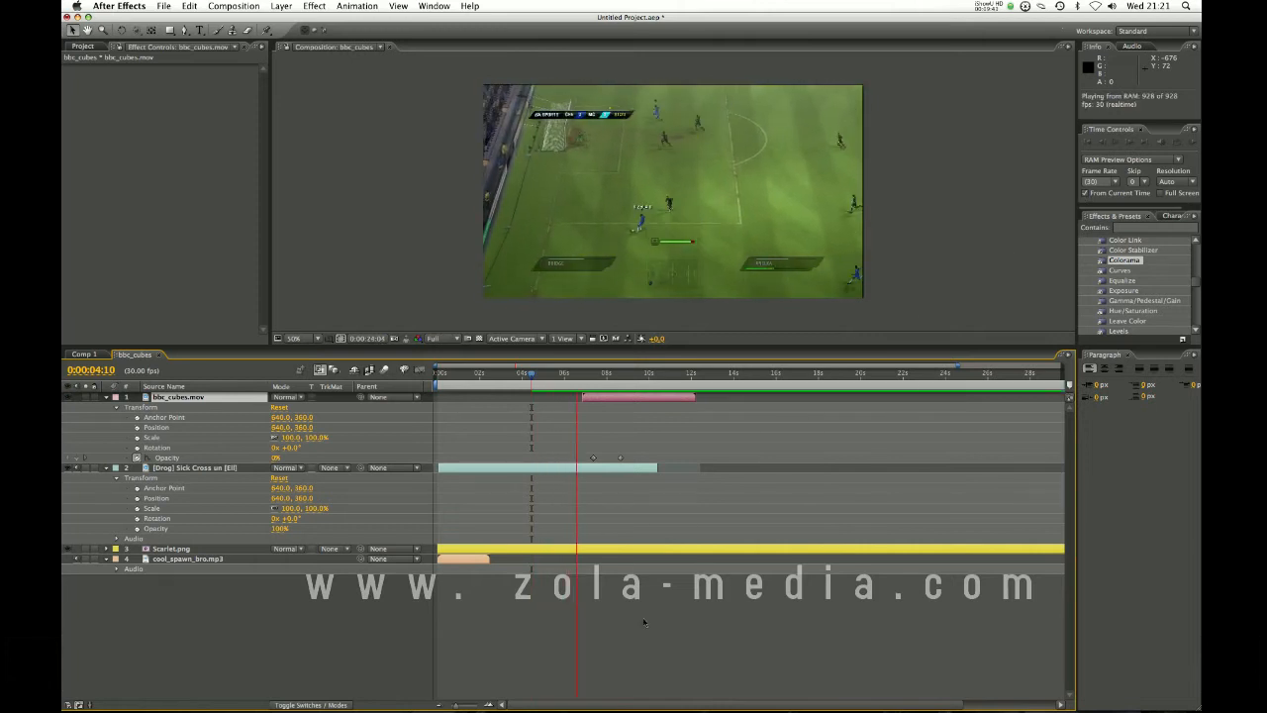
pyautogui.press('space')
pyautogui.click(525, 377)
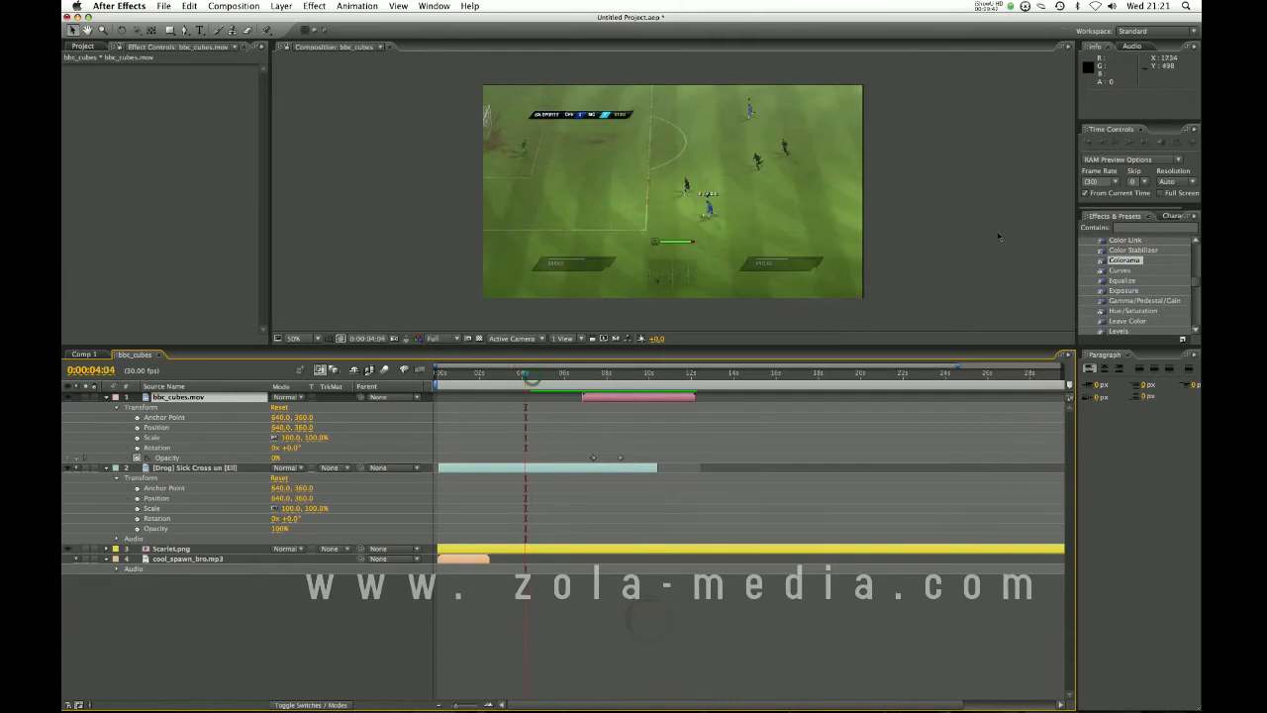
# Turn off From Current Time, RAM preview the composition from its start, and move the time to 0:00:01:13.
pyautogui.click(1084, 194)
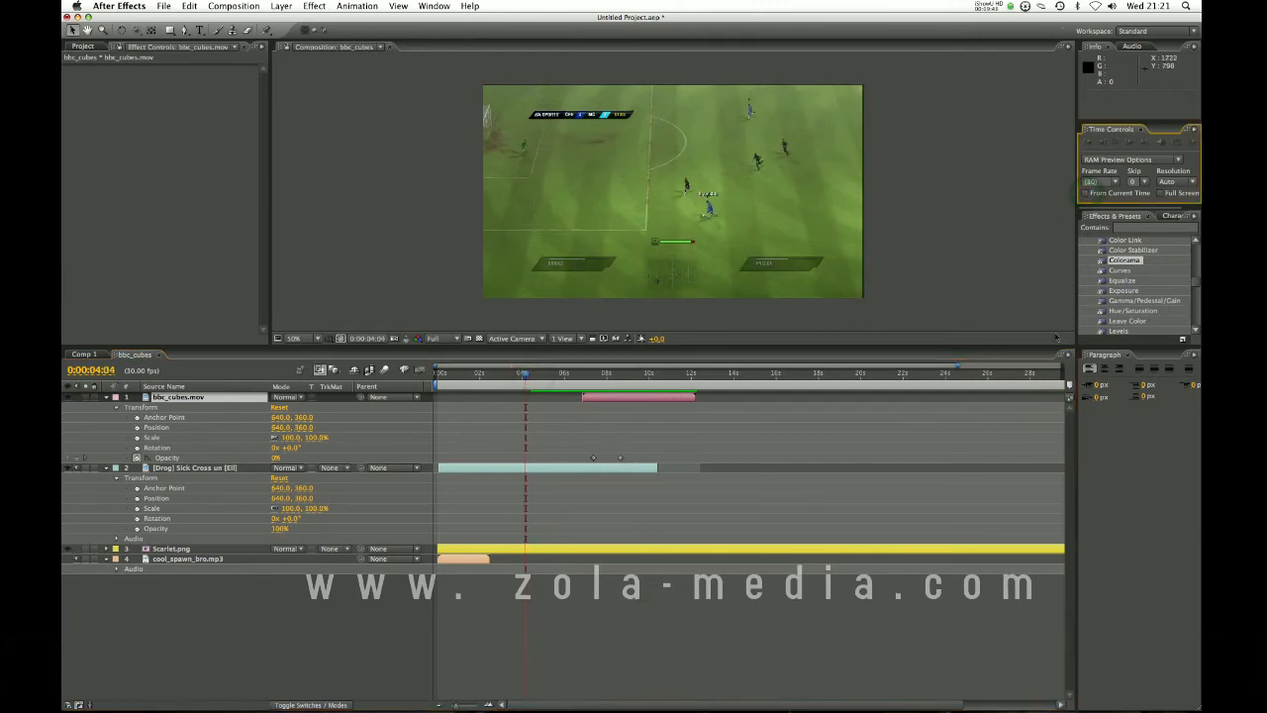
pyautogui.press('KP_0')
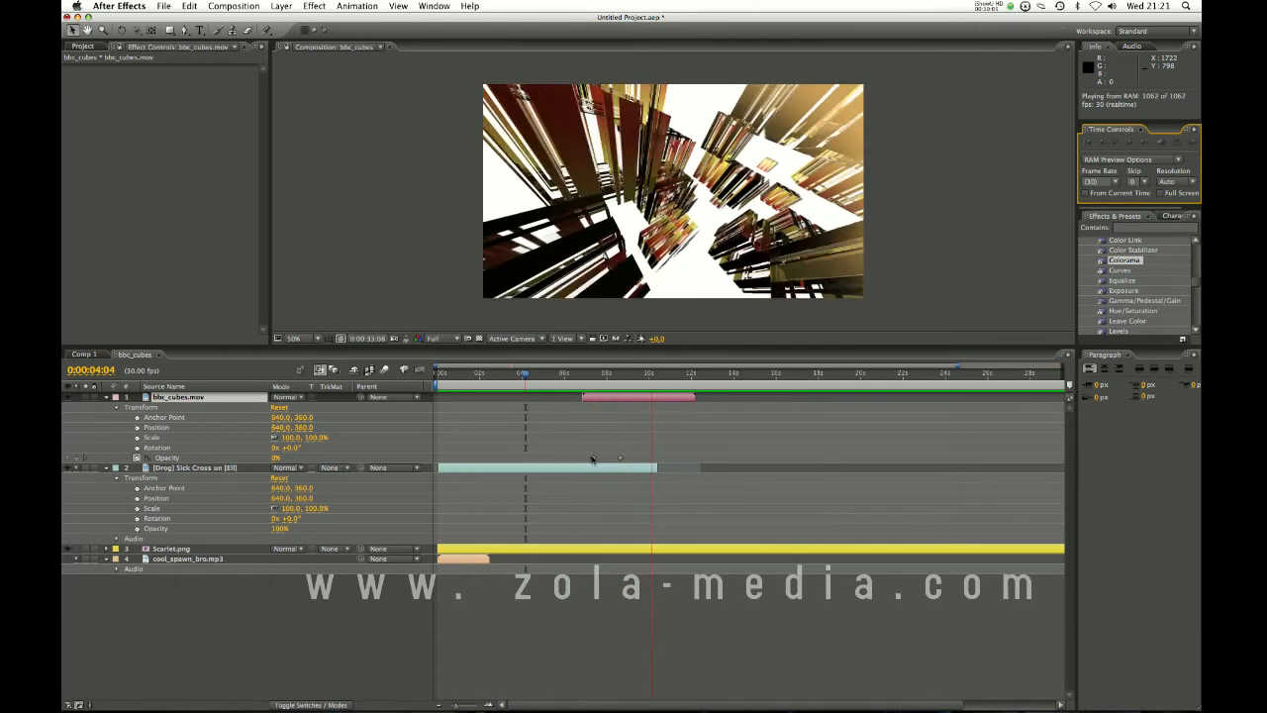
pyautogui.press('space')
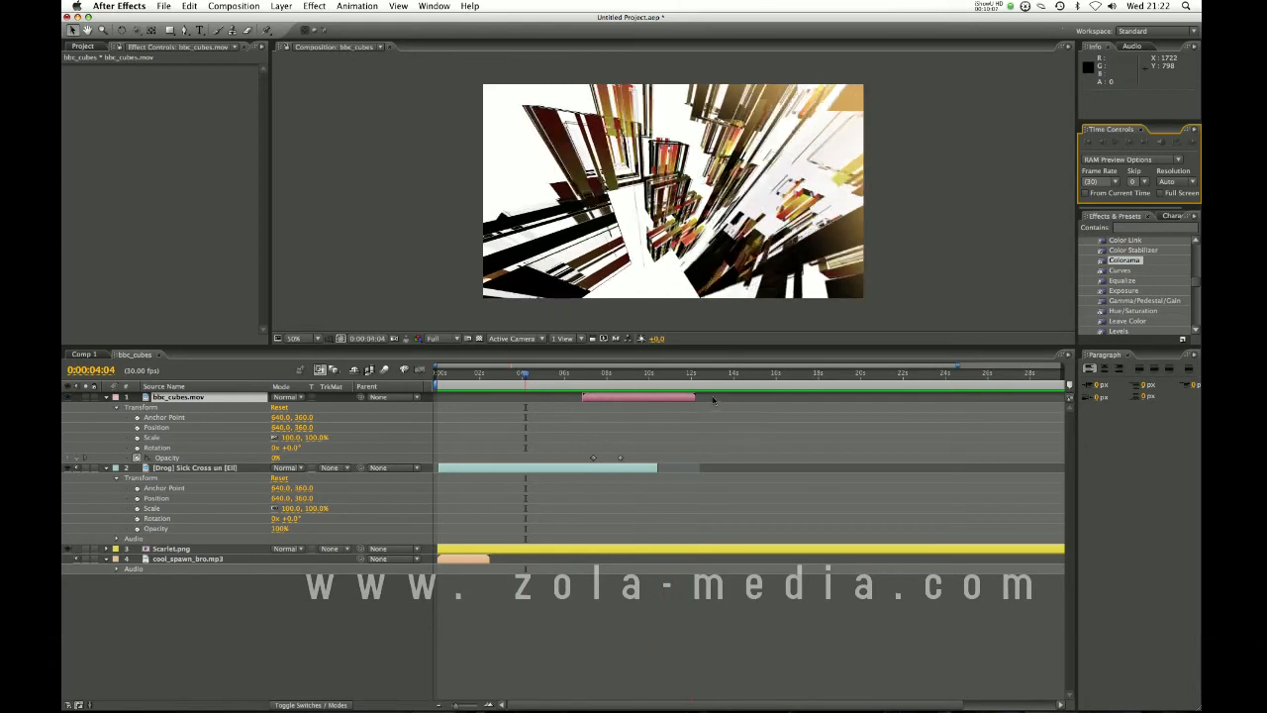
pyautogui.click(714, 400)
pyautogui.moveTo(491, 374)
pyautogui.mouseDown()
pyautogui.moveTo(775, 379)
pyautogui.moveTo(470, 377)
pyautogui.mouseUp()
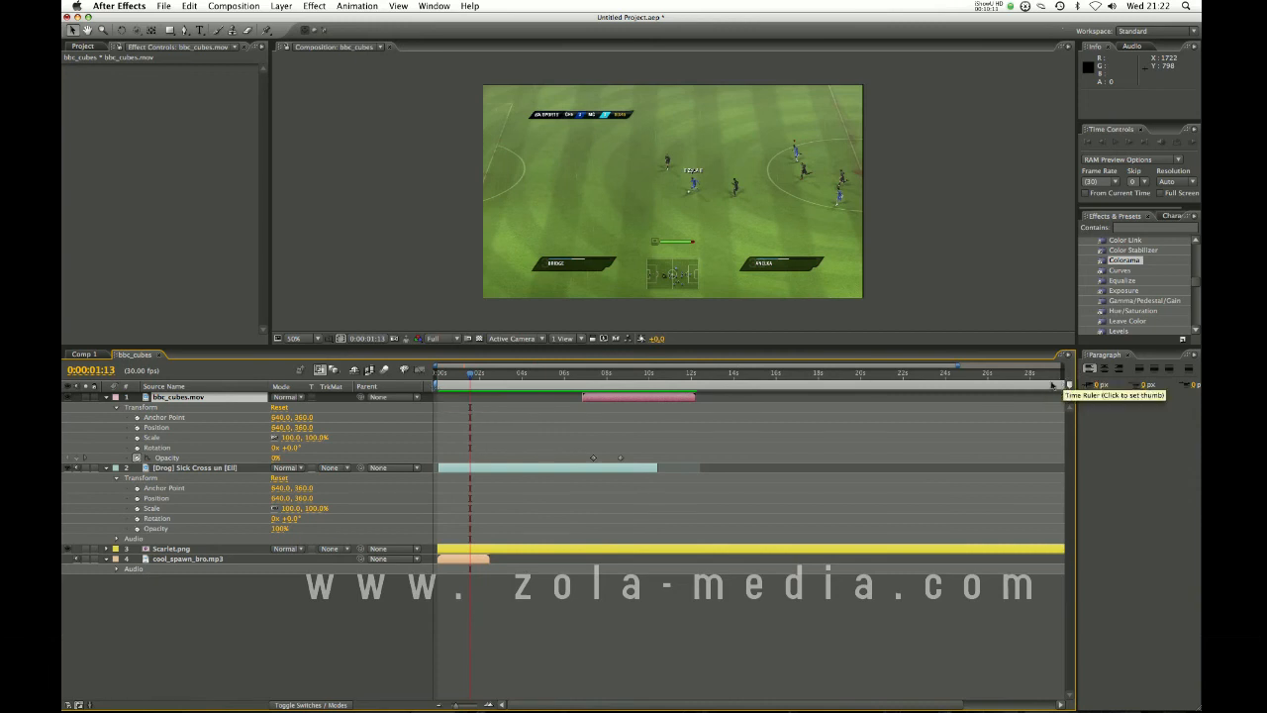
# Narrow the composition's work area to 0:00:05:09 through 0:00:14:19 and move the current time to 0:00:13:19.
pyautogui.moveTo(460, 704); pyautogui.dragTo(455, 704)
pyautogui.moveTo(1063, 384)
pyautogui.mouseDown()
pyautogui.moveTo(473, 384)
pyautogui.moveTo(1065, 386)
pyautogui.mouseUp()
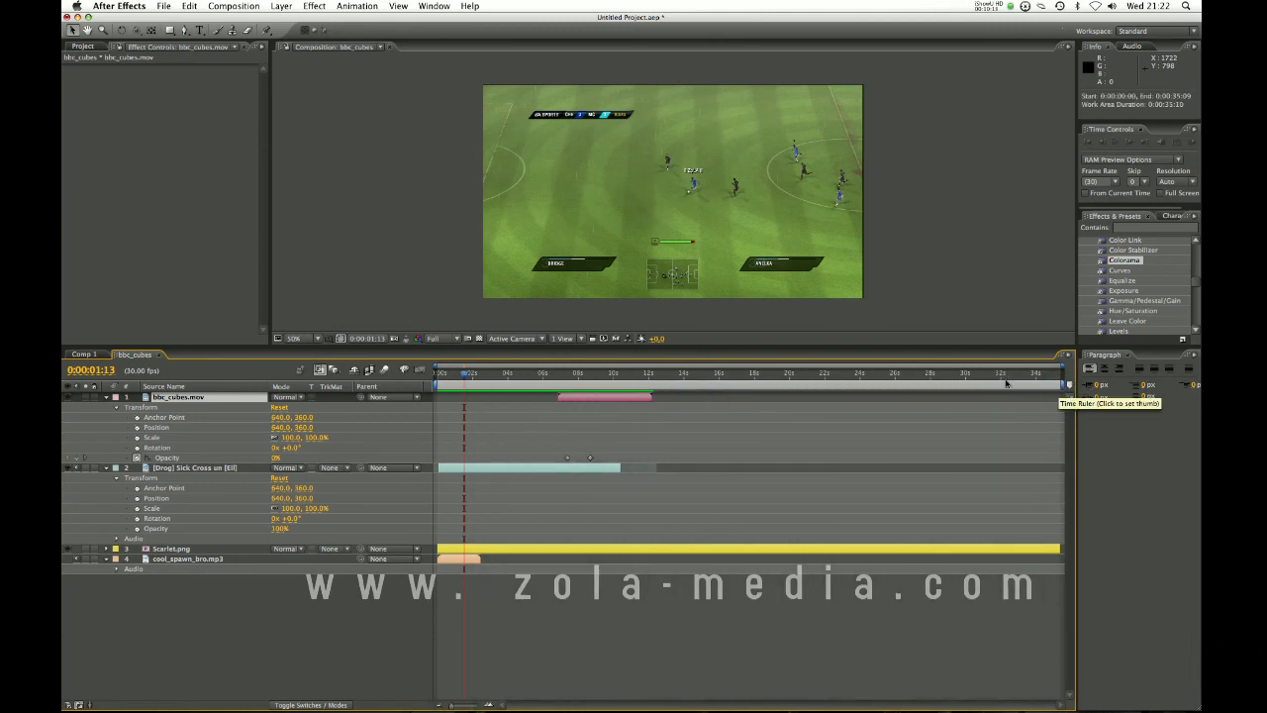
pyautogui.moveTo(438, 384)
pyautogui.mouseDown()
pyautogui.moveTo(895, 384)
pyautogui.moveTo(539, 374)
pyautogui.moveTo(694, 374)
pyautogui.moveTo(680, 374)
pyautogui.mouseUp()
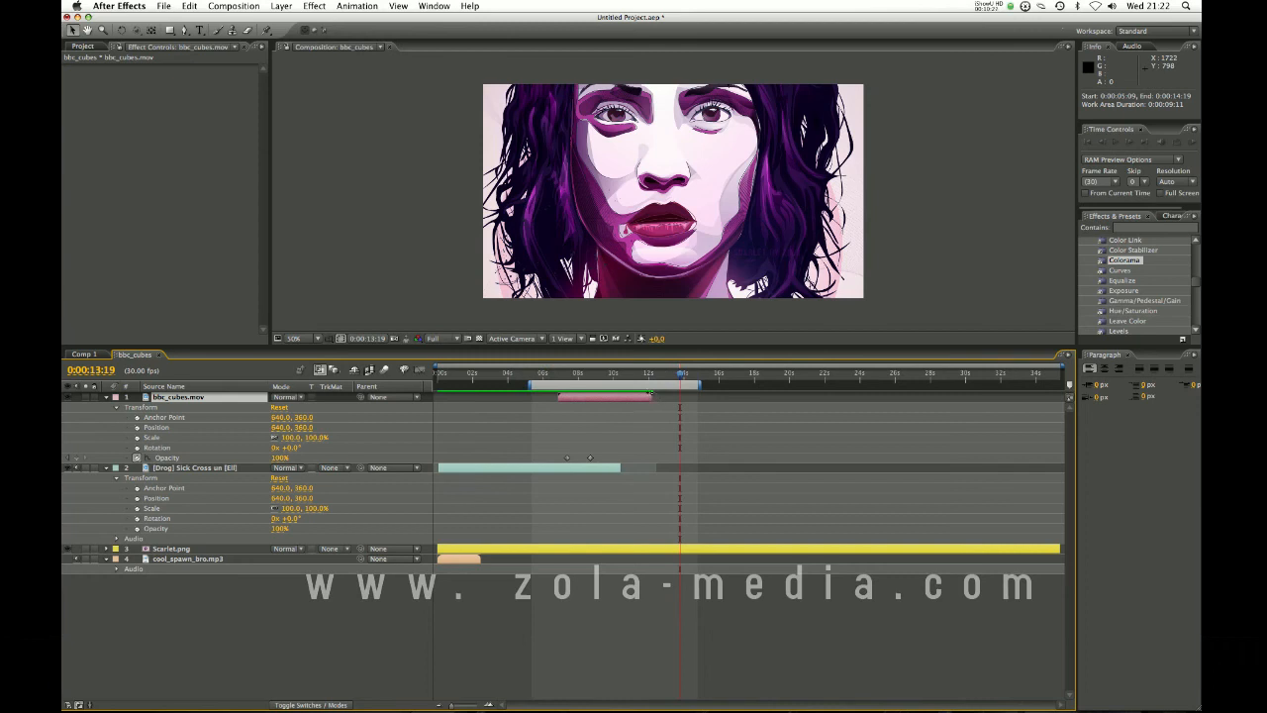
# Reset the work area to the full composition length and move the current time to 0:00:01:18.
pyautogui.doubleClick(651, 384)
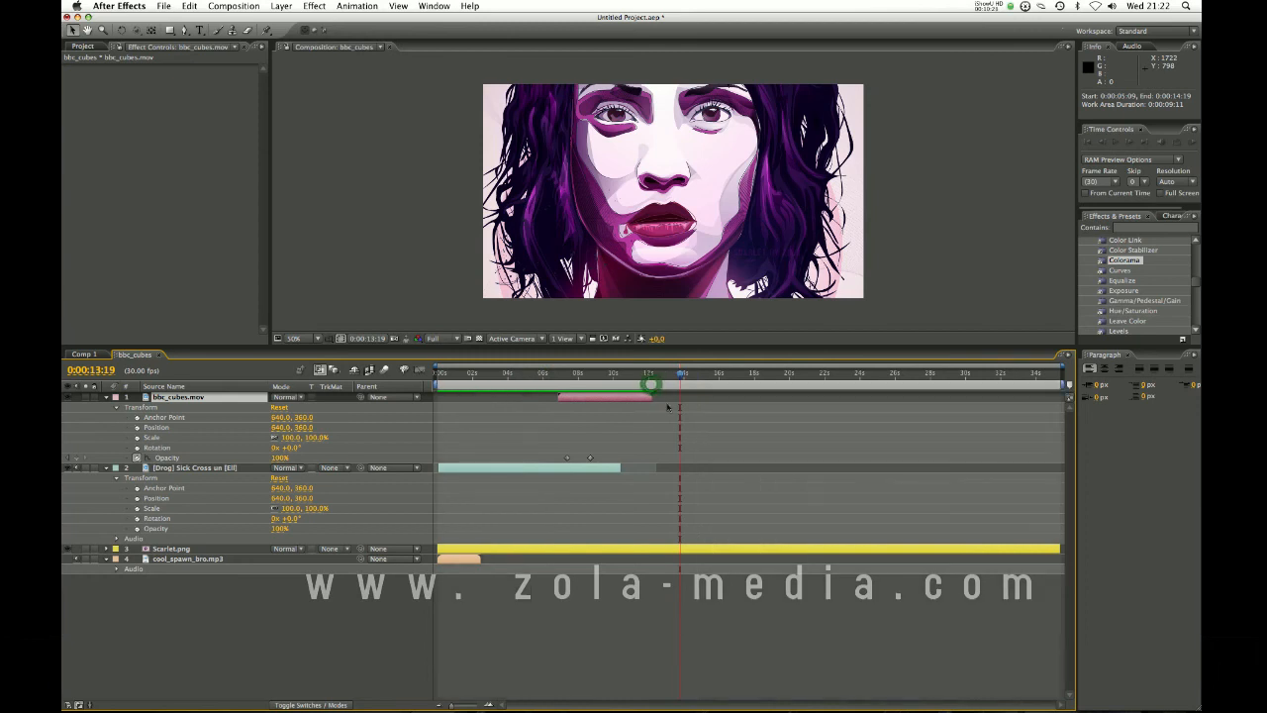
pyautogui.moveTo(680, 376); pyautogui.dragTo(468, 383)
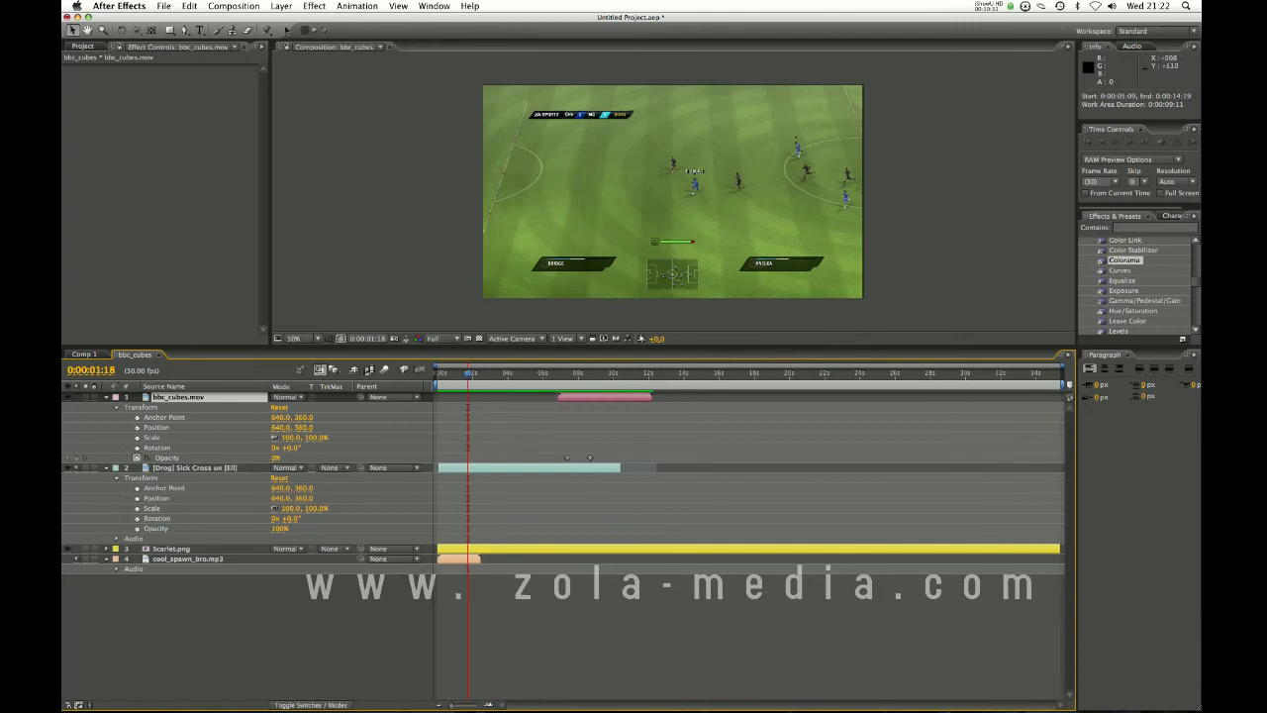
# Add the bbc_cubes composition to the render queue and view its Lossless output module settings.
pyautogui.click(233, 6)
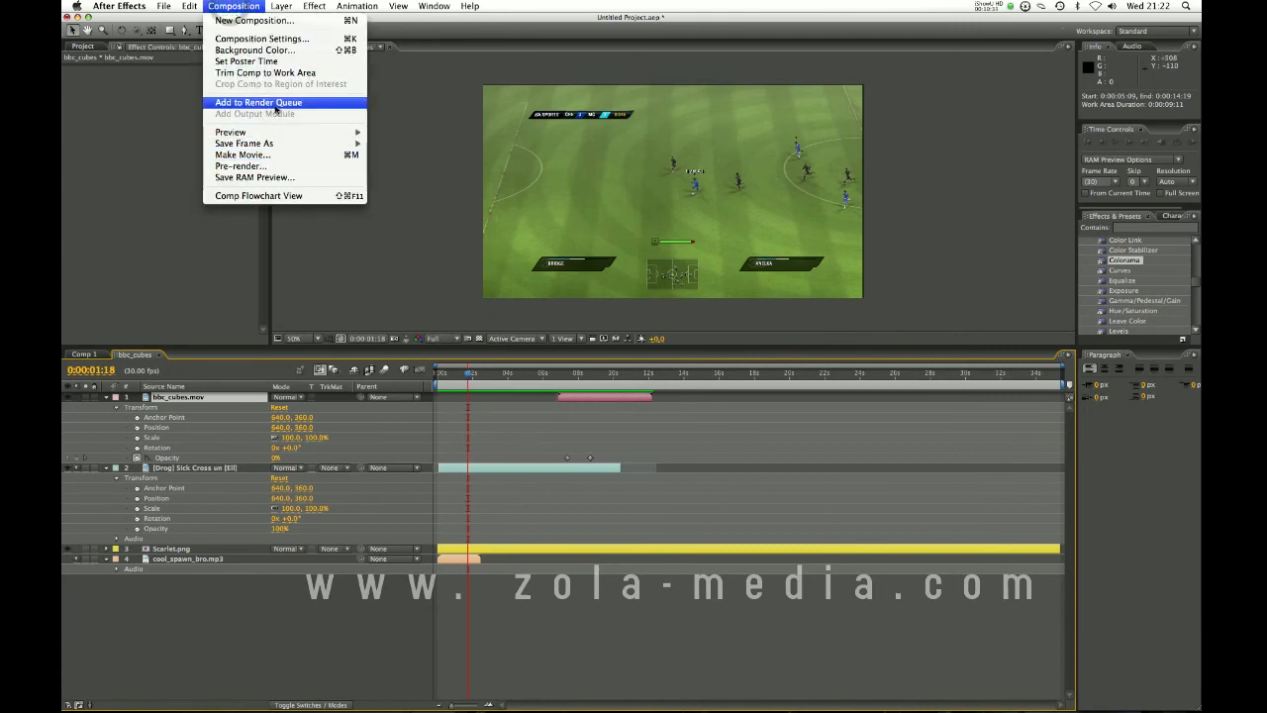
pyautogui.click(291, 103)
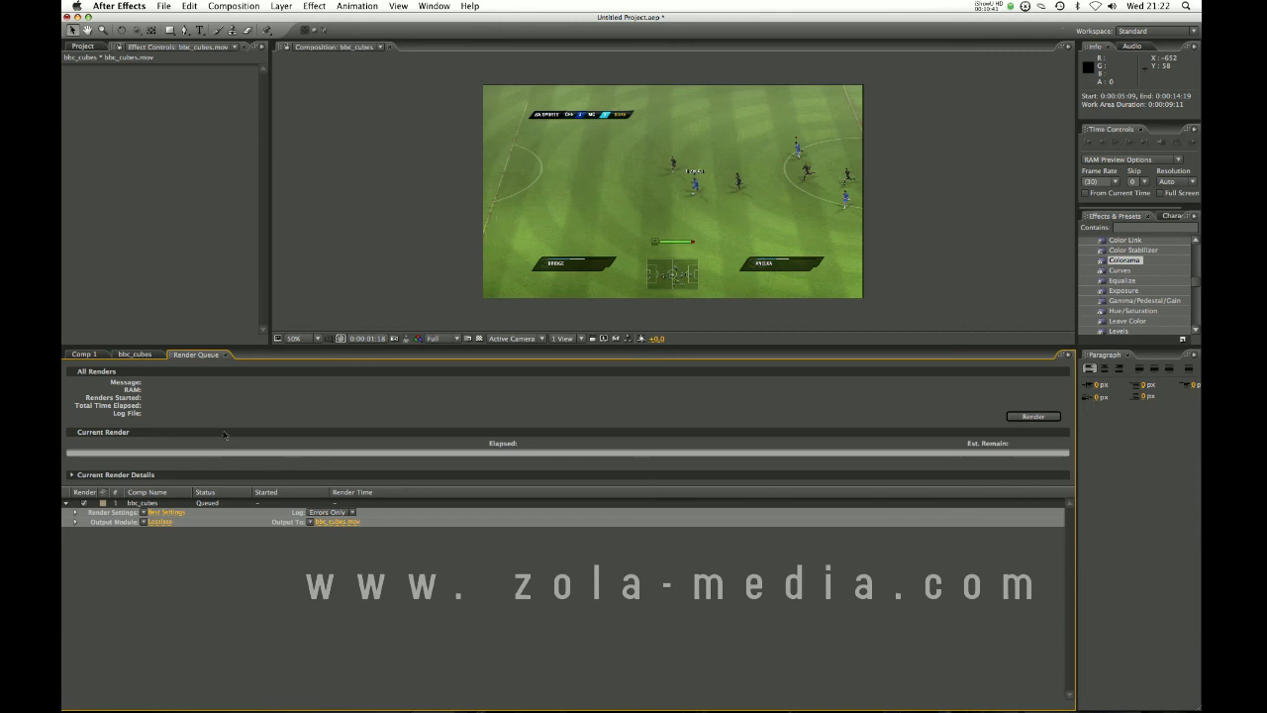
pyautogui.click(164, 524)
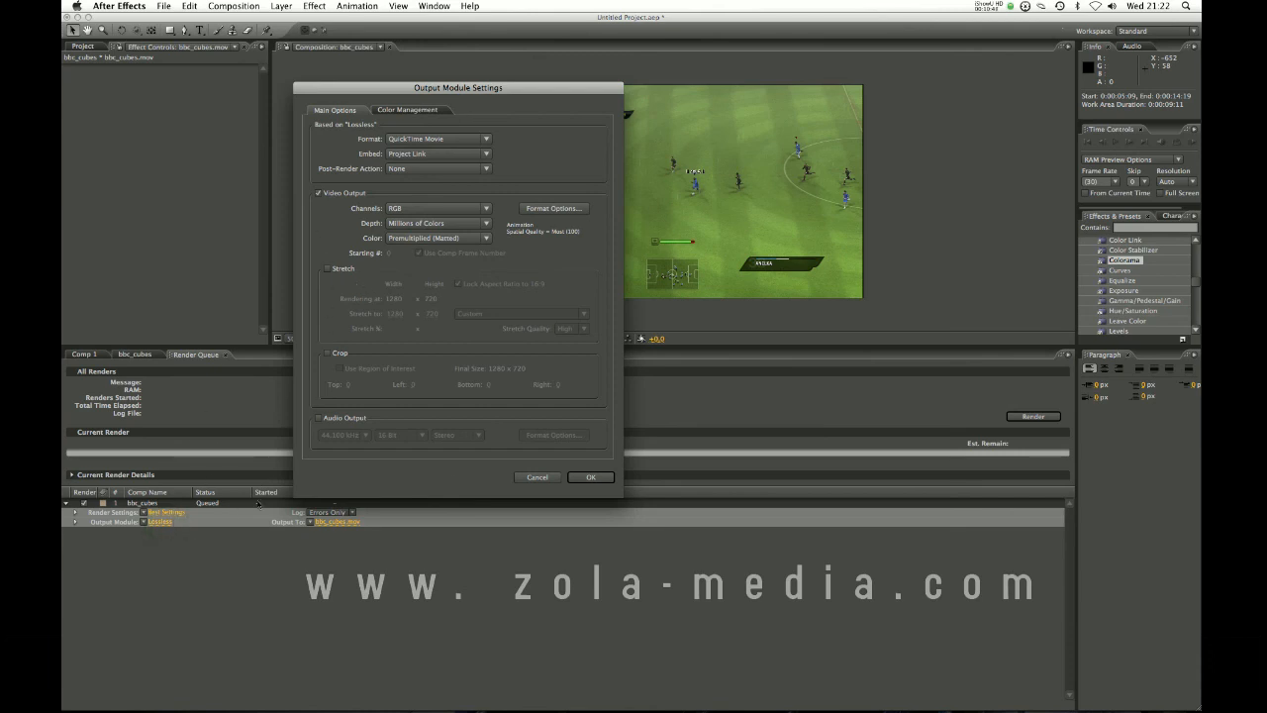
pyautogui.click(539, 479)
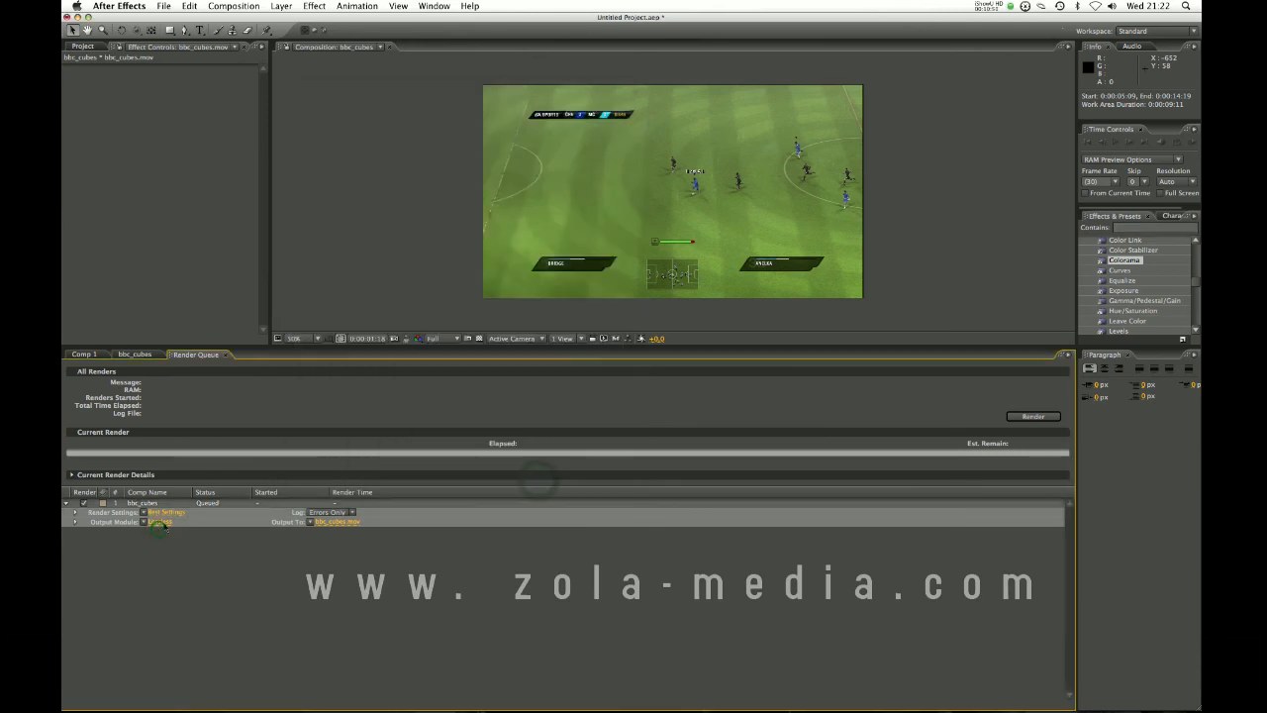
# Enable Audio Output in the queued render's output module settings.
pyautogui.click(158, 524)
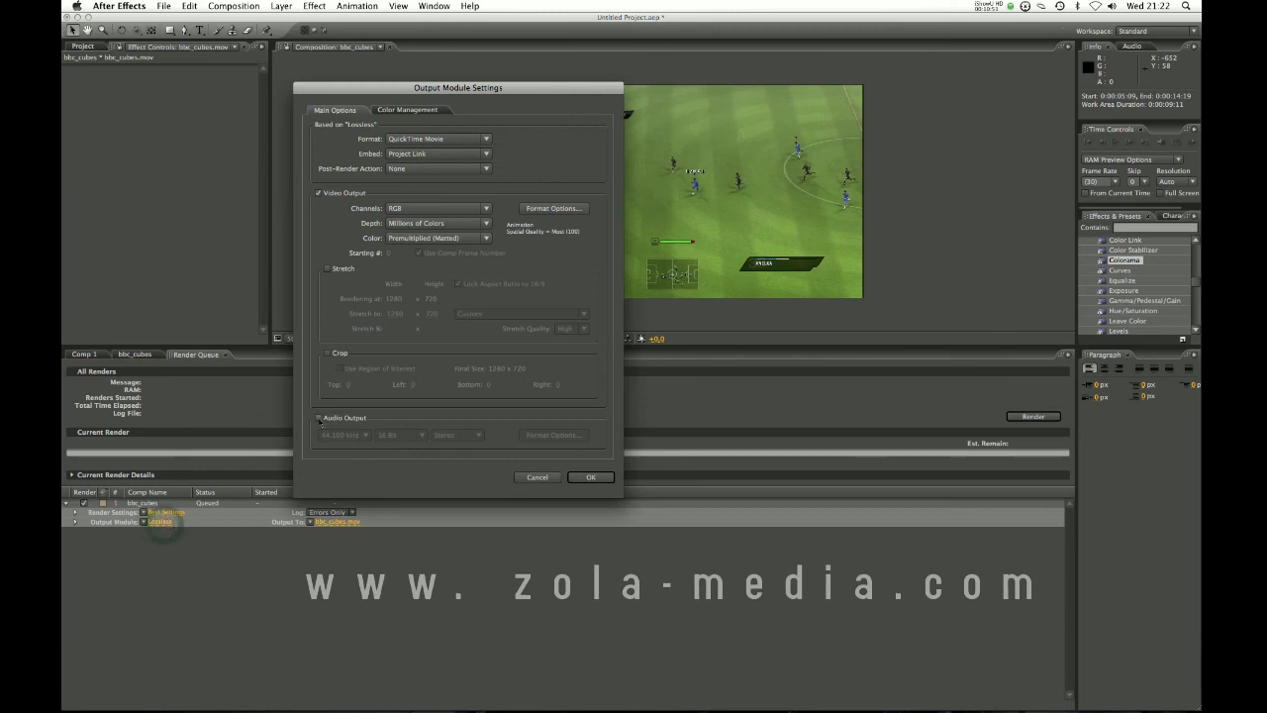
pyautogui.moveTo(416, 91); pyautogui.dragTo(461, 201)
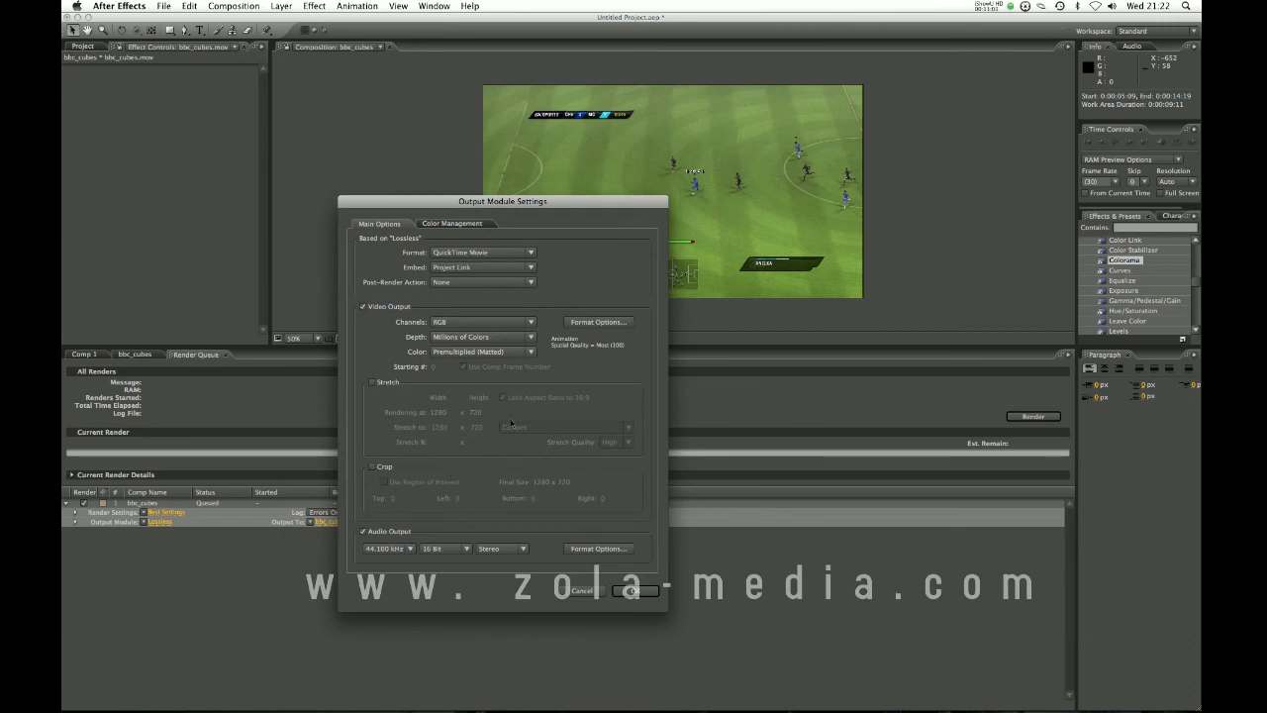
pyautogui.click(634, 591)
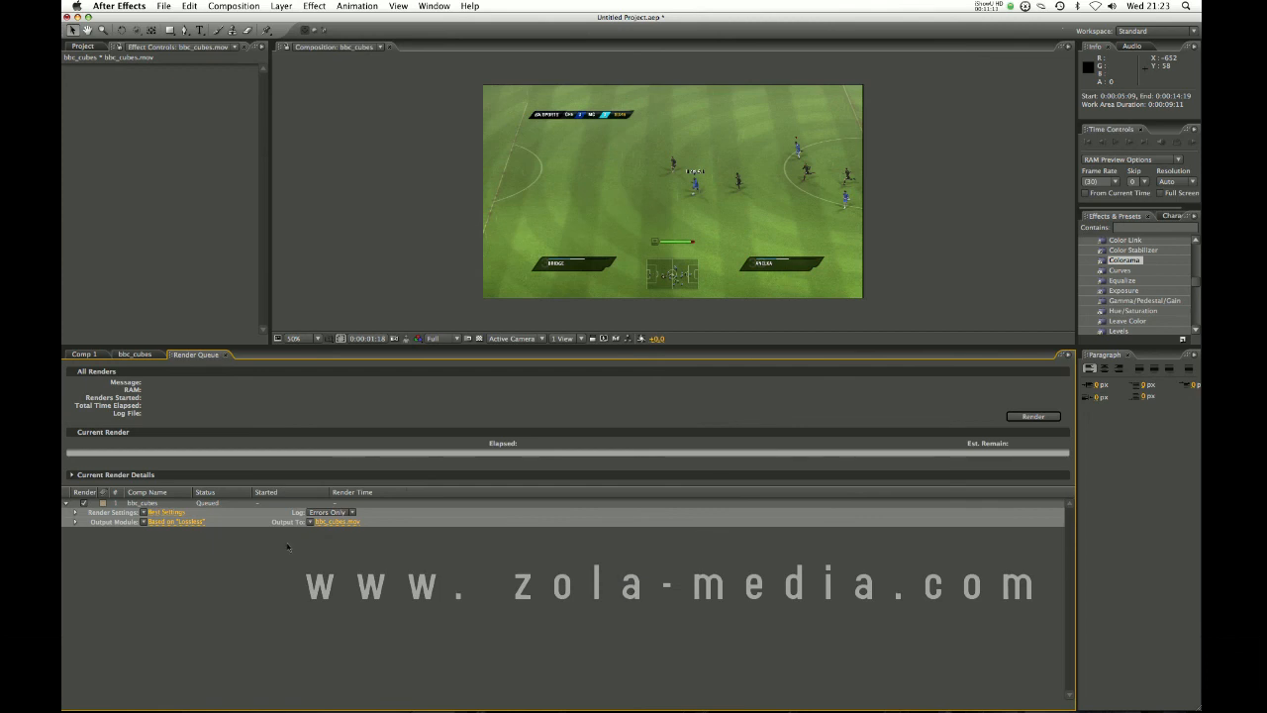
# Review the output module's audio setting and the output file's name and save location.
pyautogui.click(158, 522)
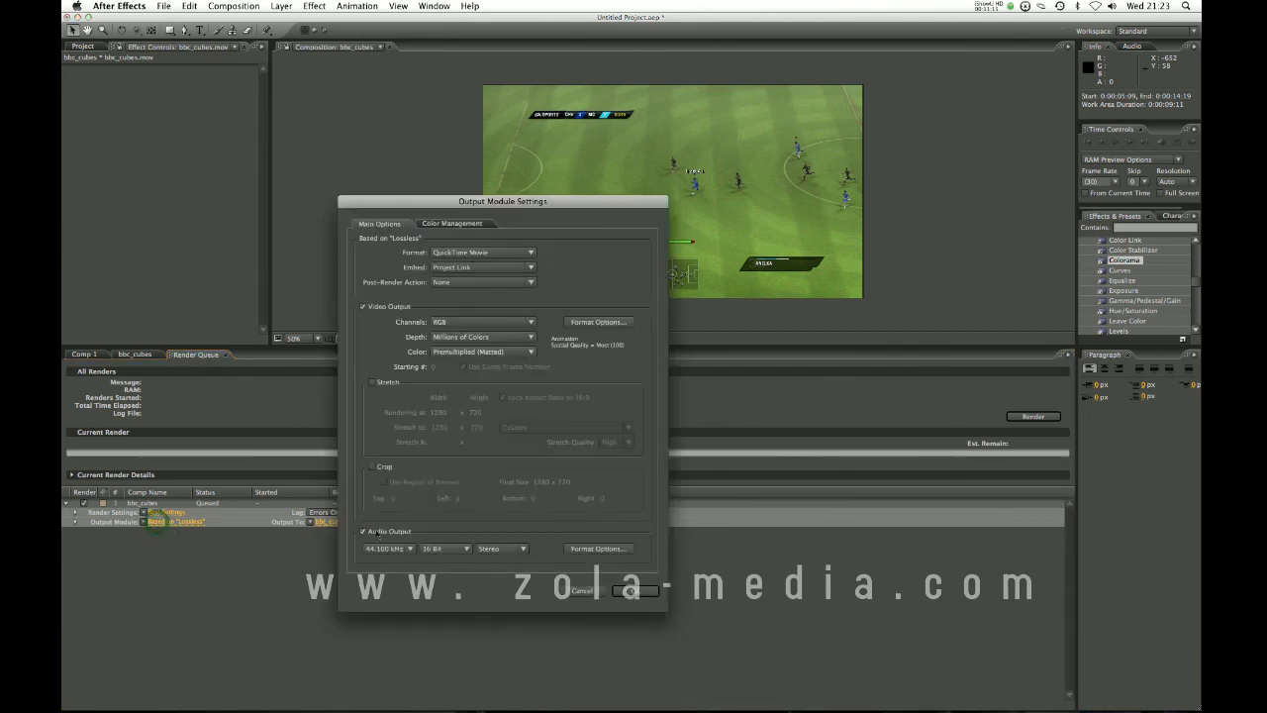
pyautogui.press('Escape')
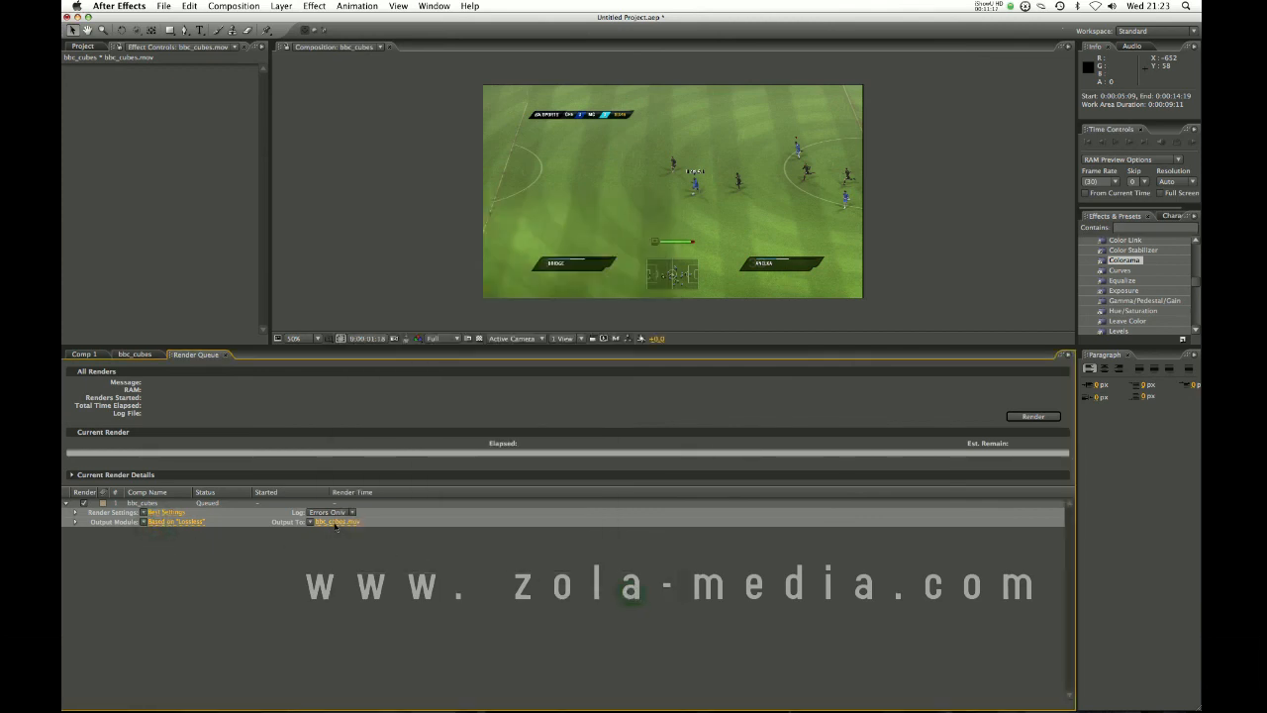
pyautogui.click(337, 522)
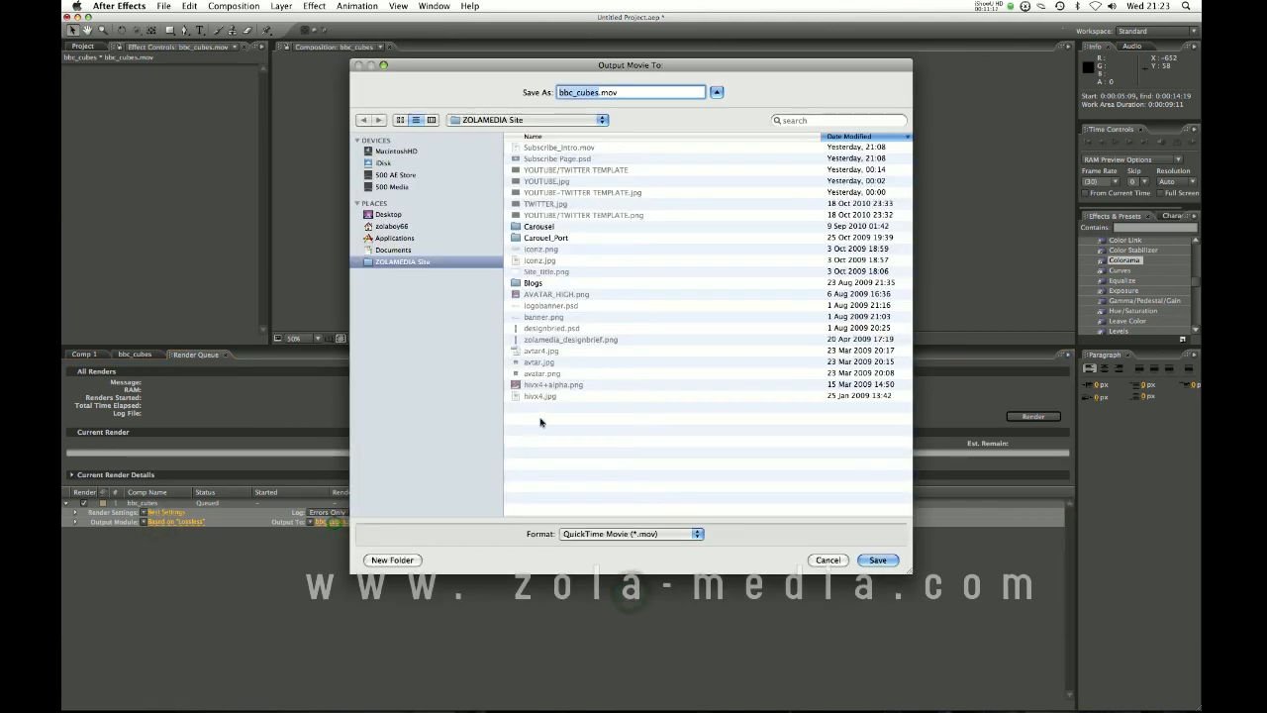
pyautogui.click(828, 559)
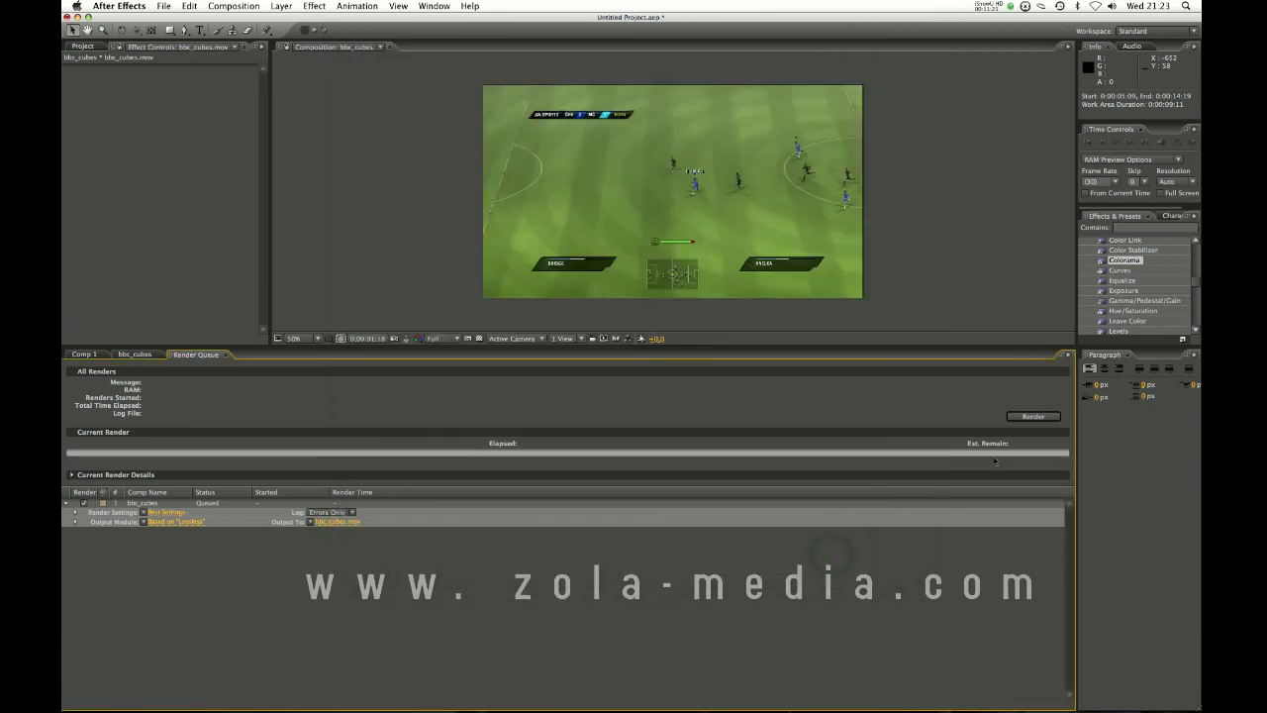
# Start rendering the queued bbc_cubes composition, and pause the render partway through.
pyautogui.click(1034, 416)
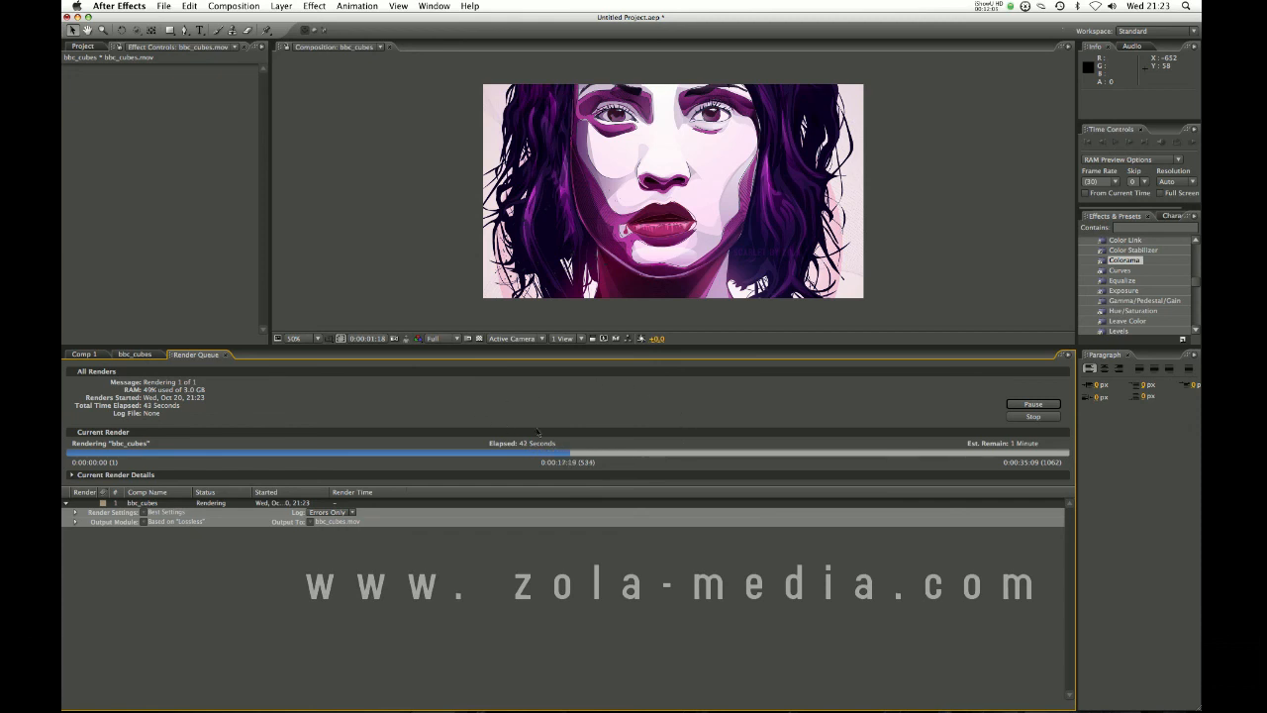
pyautogui.click(1031, 404)
pyautogui.click(983, 6)
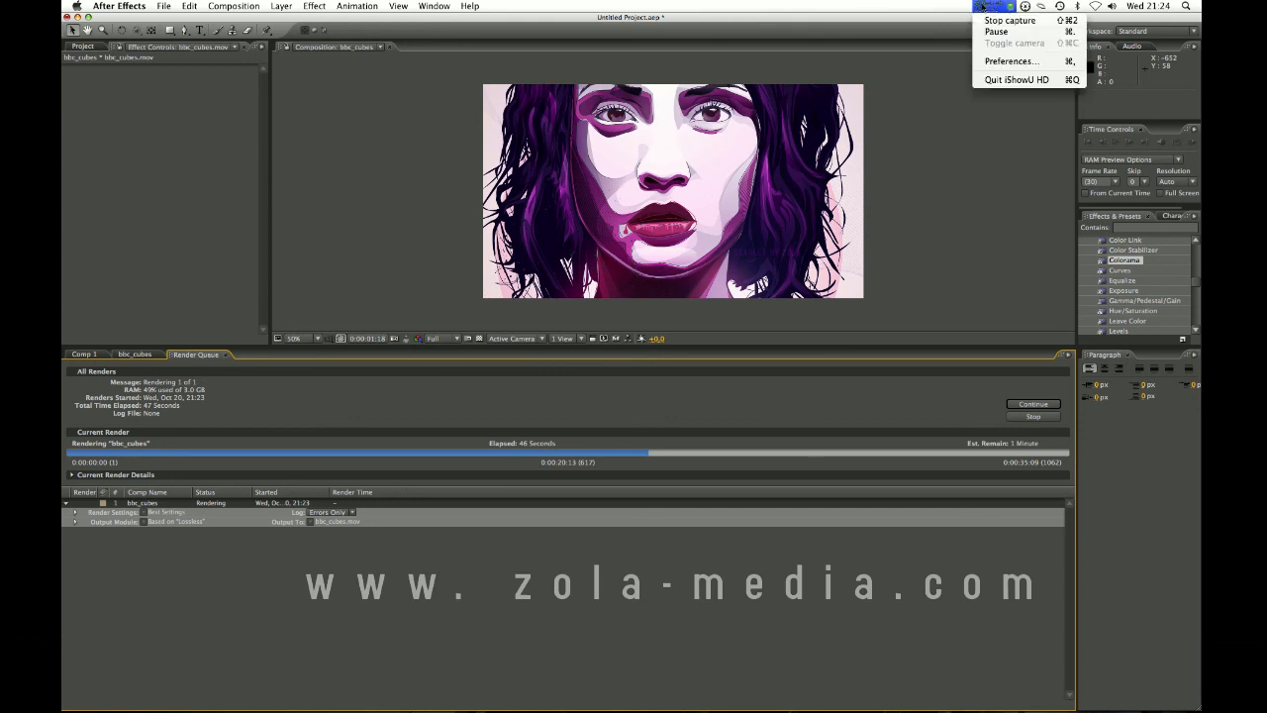